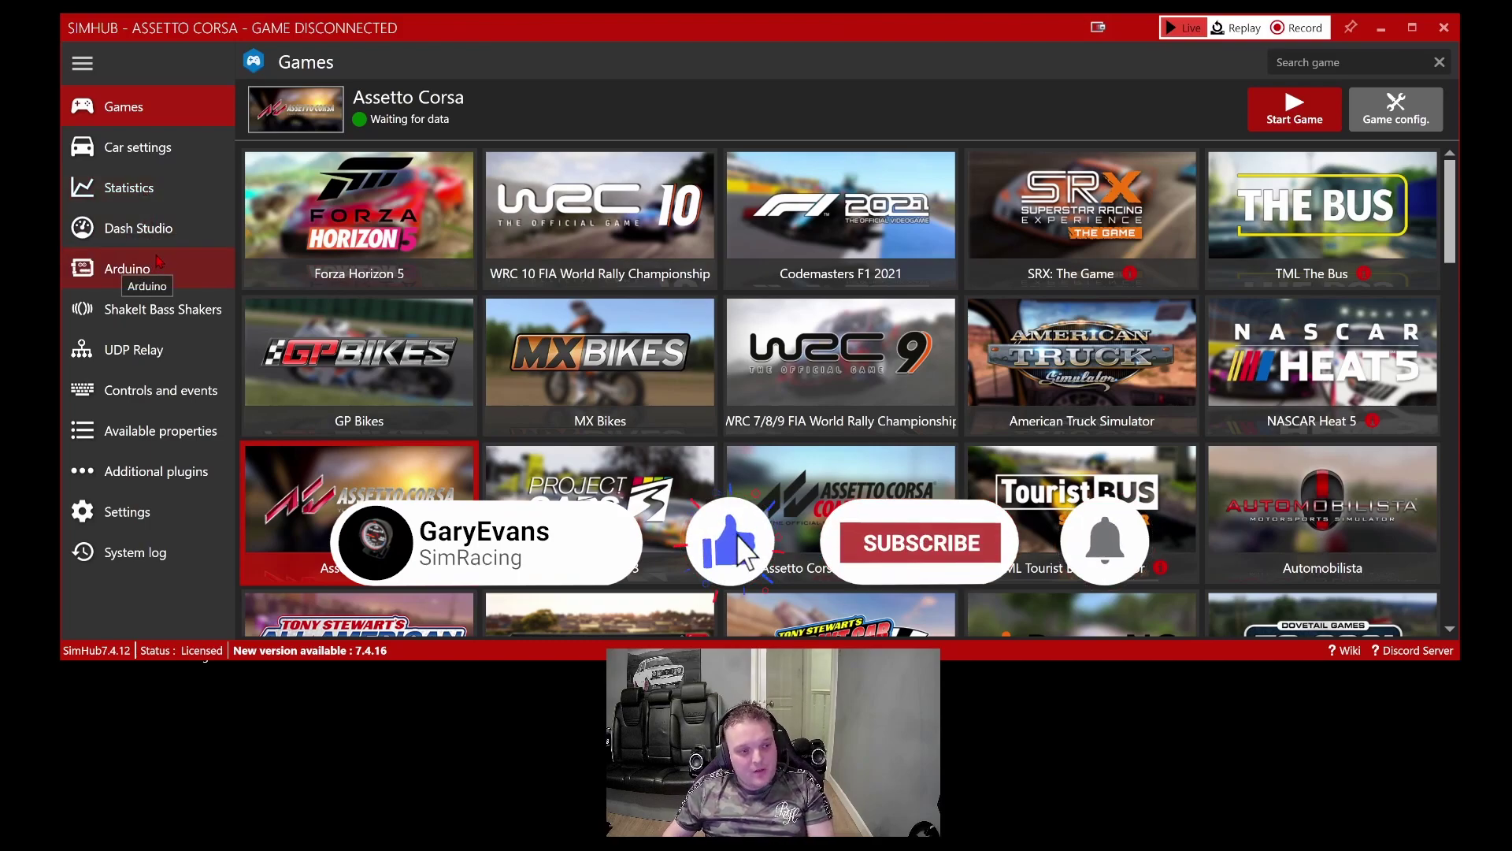
# Review the general settings from startup and process options through lap tracking, preferred units, volume controls and look and feel.
pyautogui.click(156, 513)
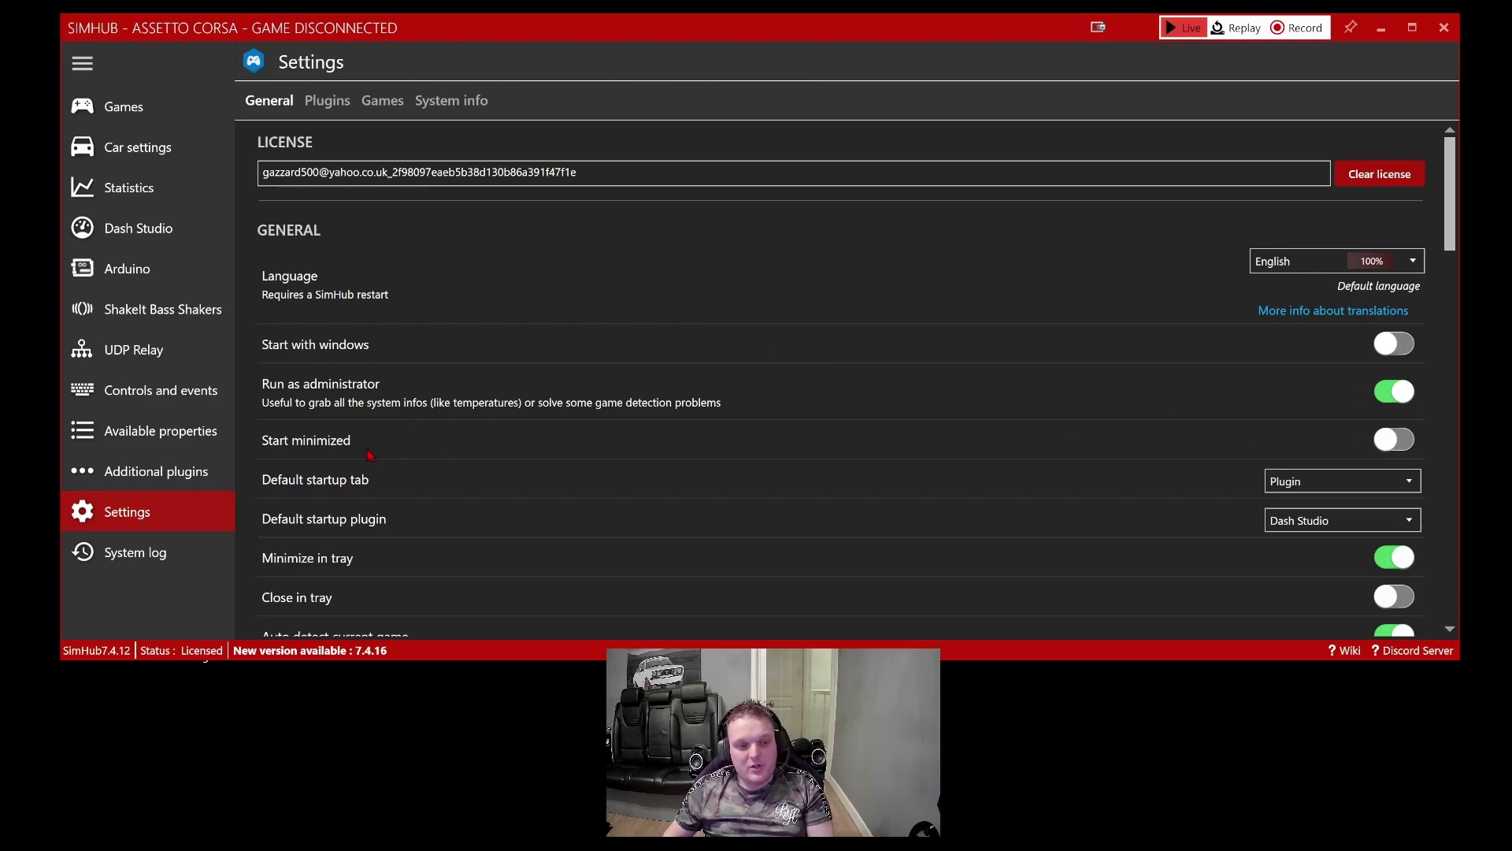
pyautogui.scroll(-1, 828, 387)
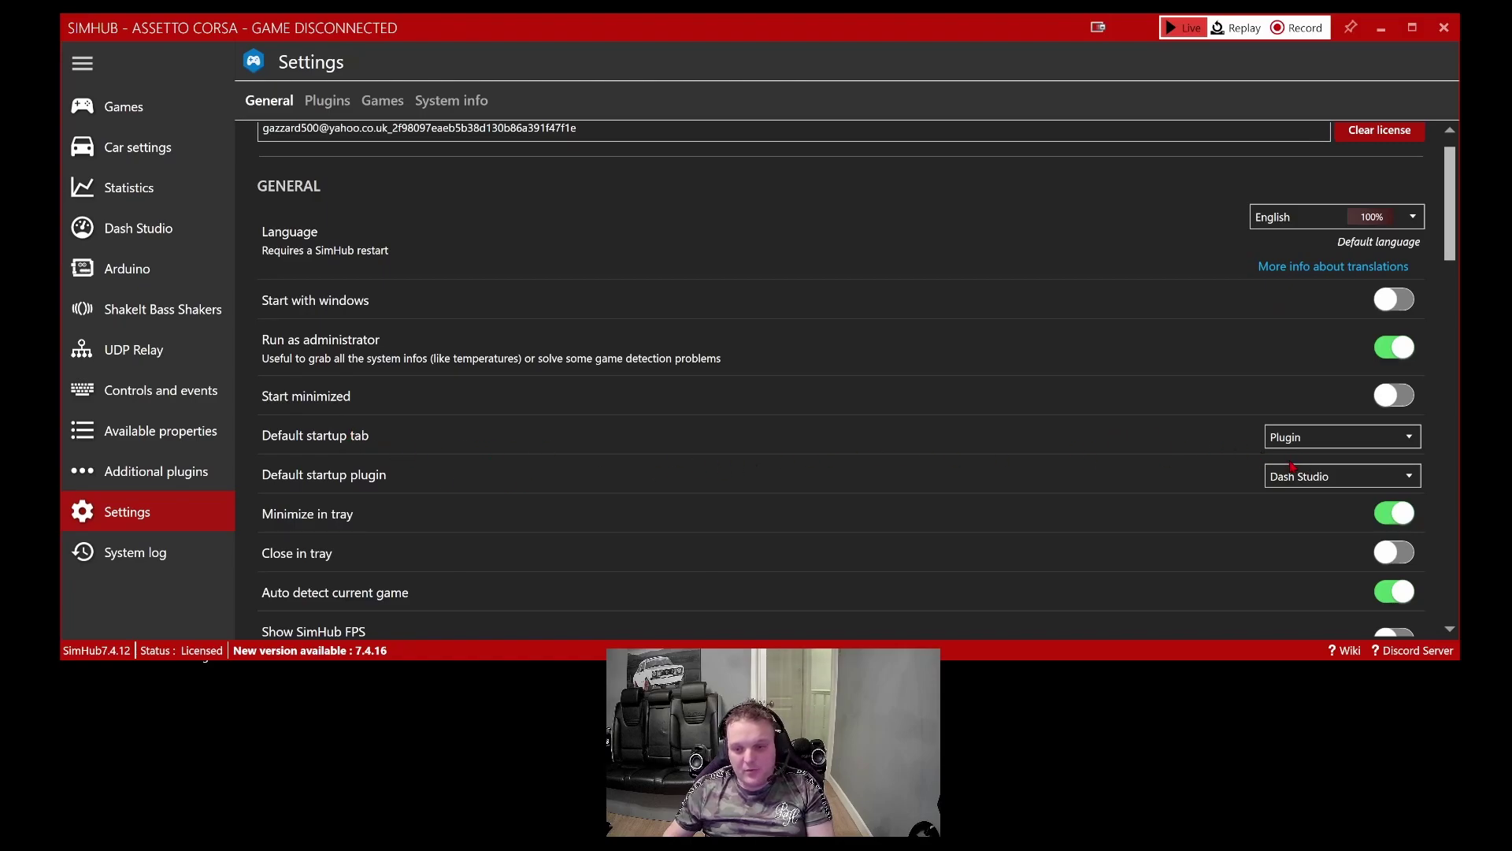
pyautogui.scroll(-1, 788, 459)
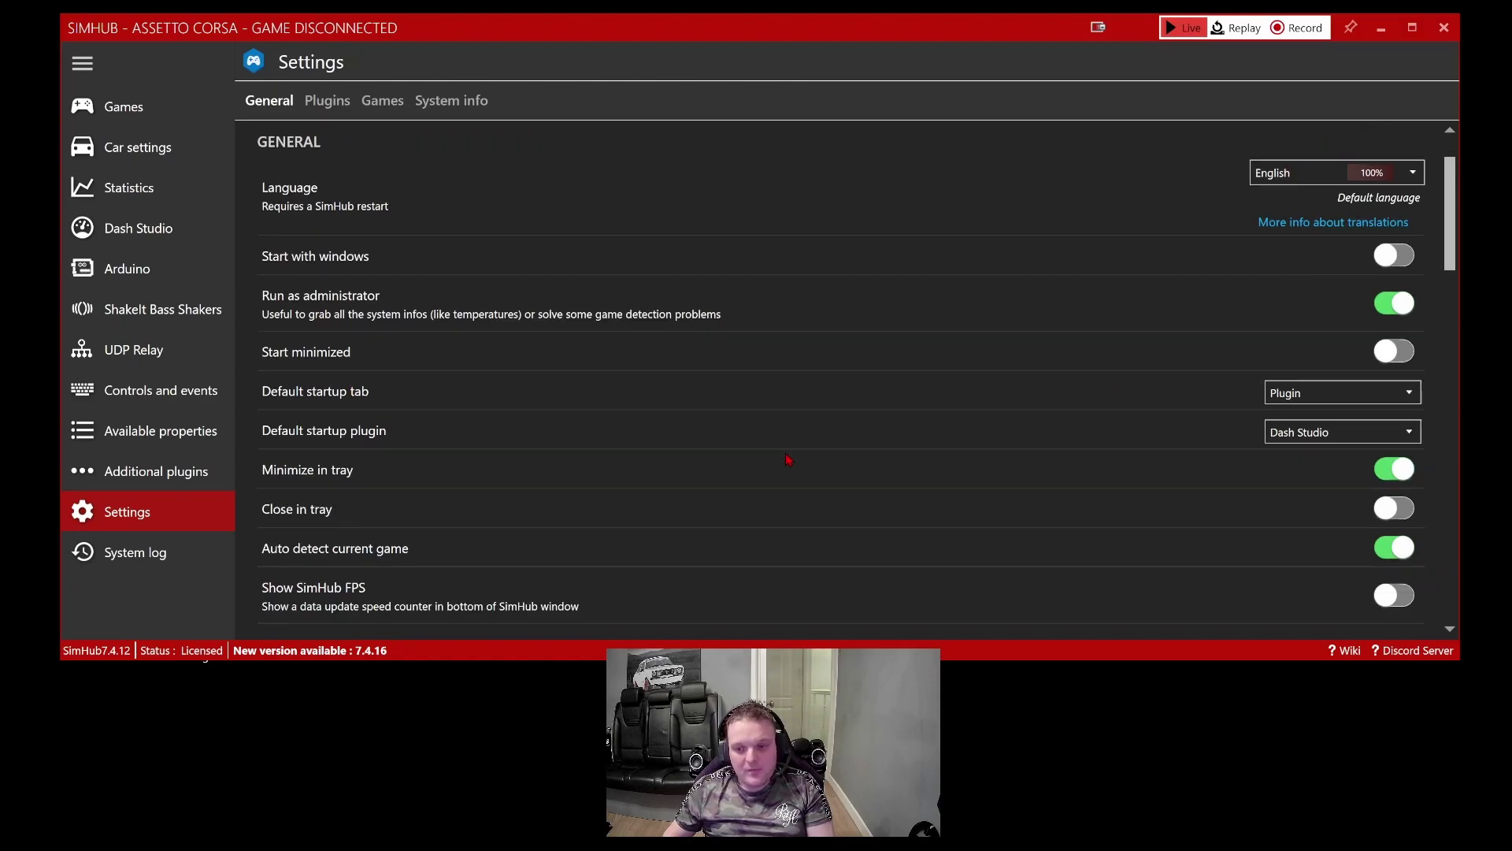
pyautogui.scroll(-1, 830, 481)
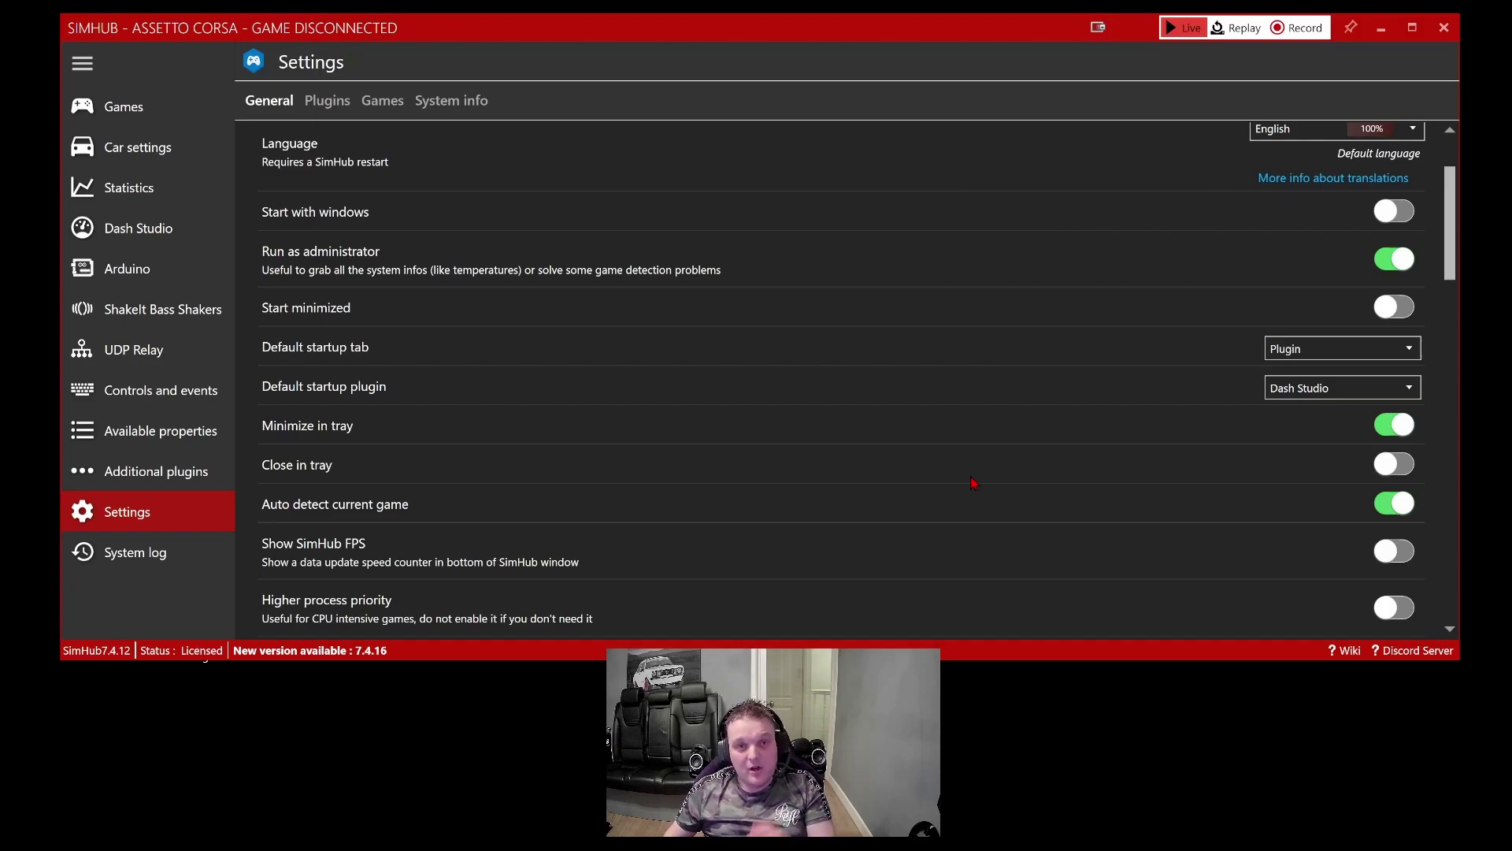
pyautogui.scroll(-1, 971, 479)
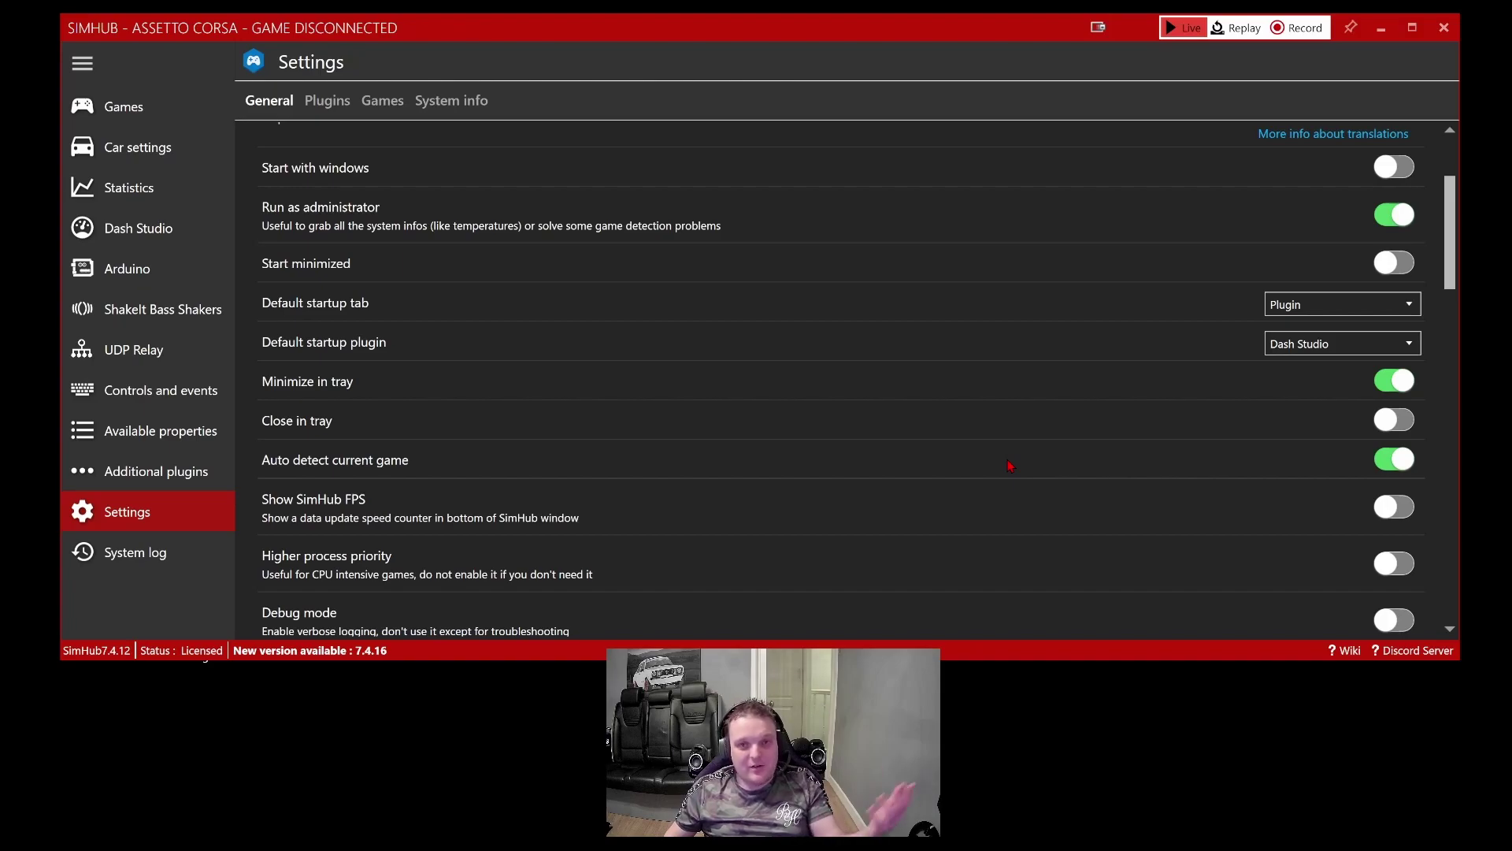
pyautogui.scroll(-2, 1010, 466)
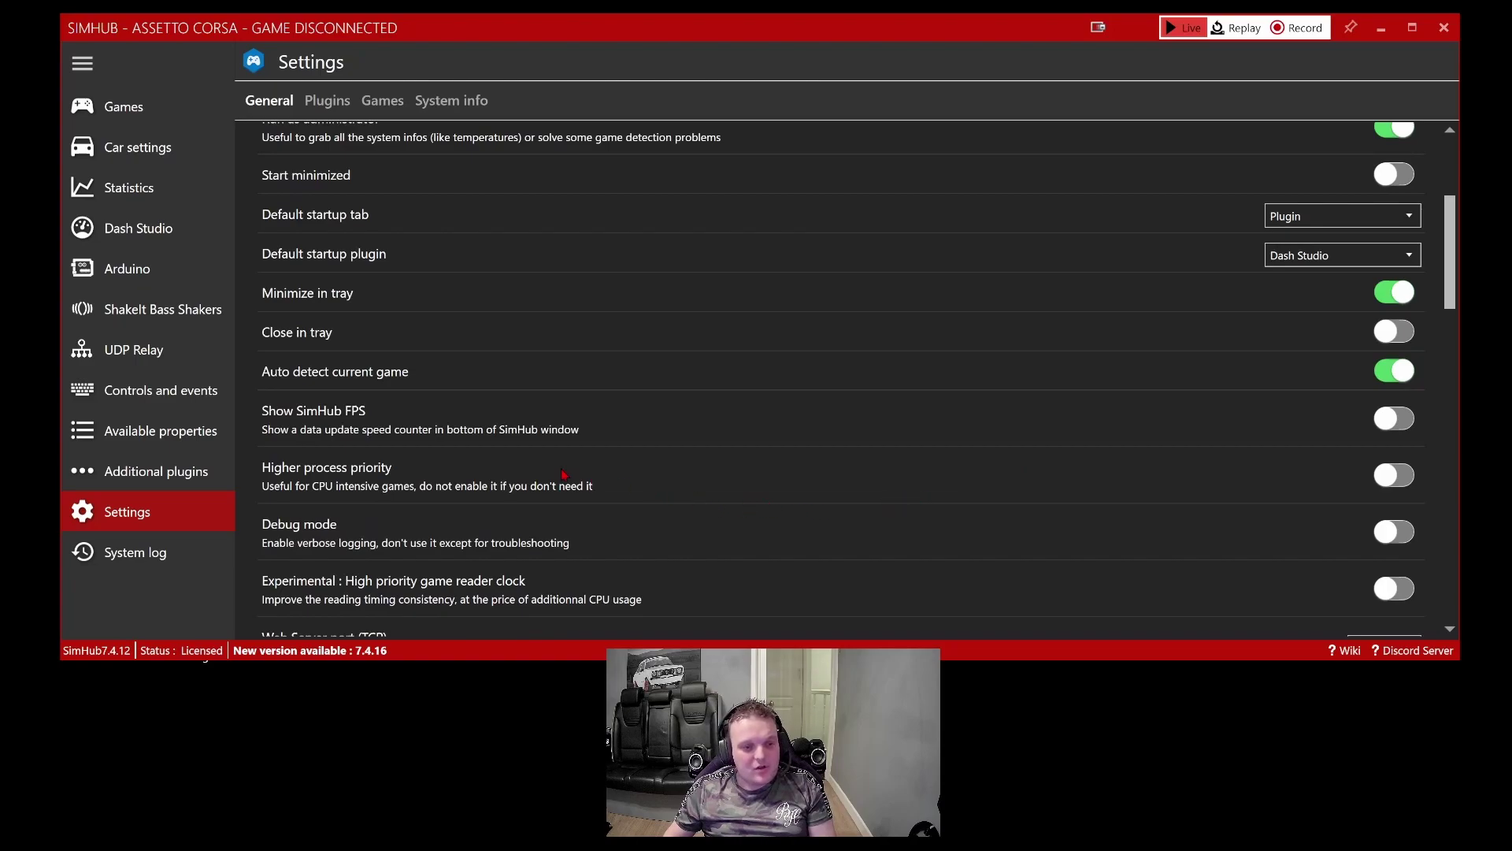
pyautogui.scroll(-3, 780, 446)
pyautogui.scroll(-9, 643, 482)
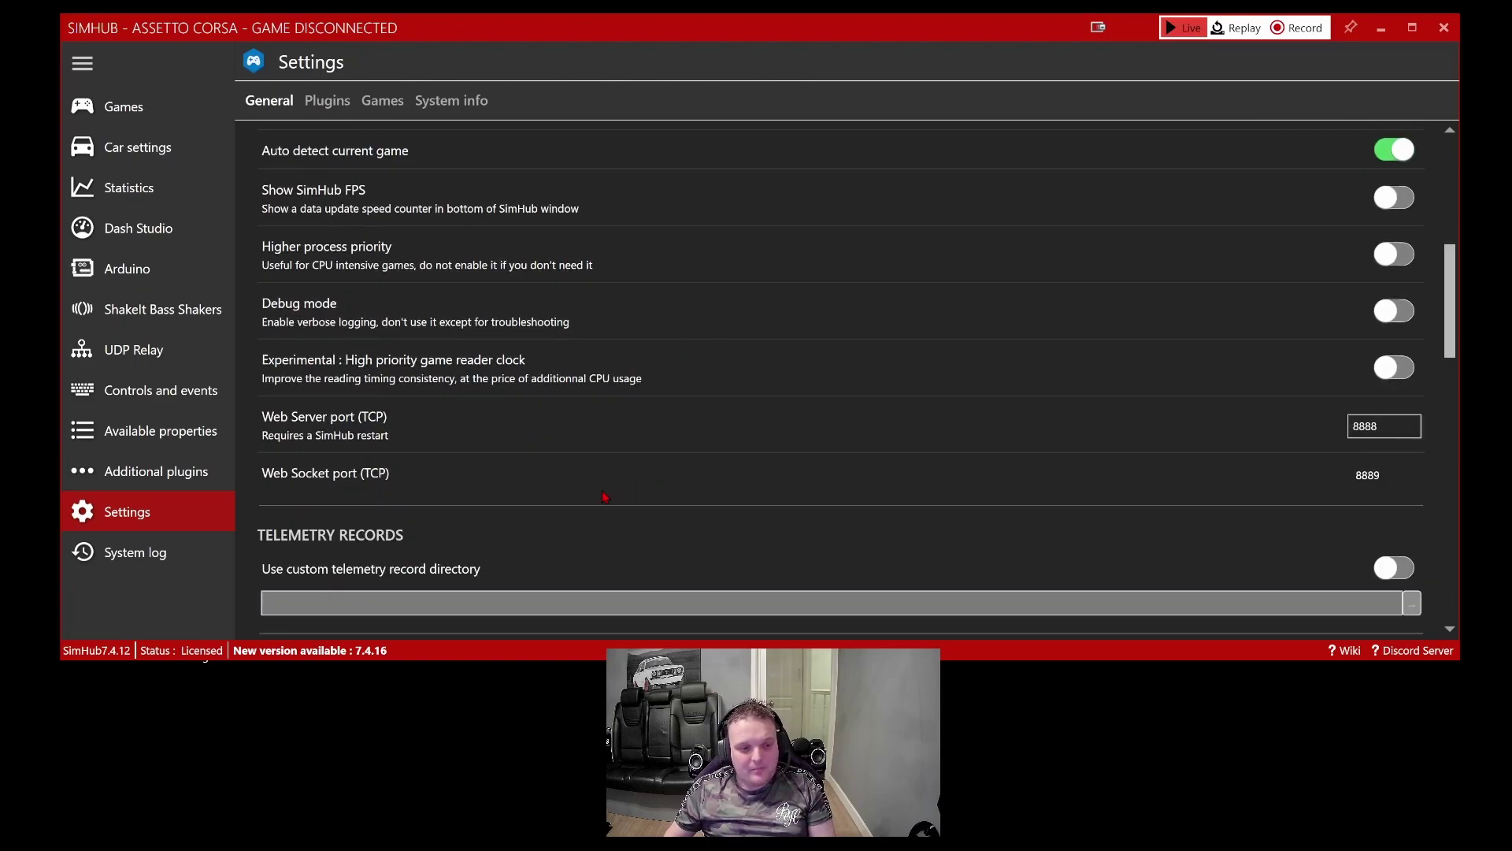
pyautogui.scroll(-4, 860, 461)
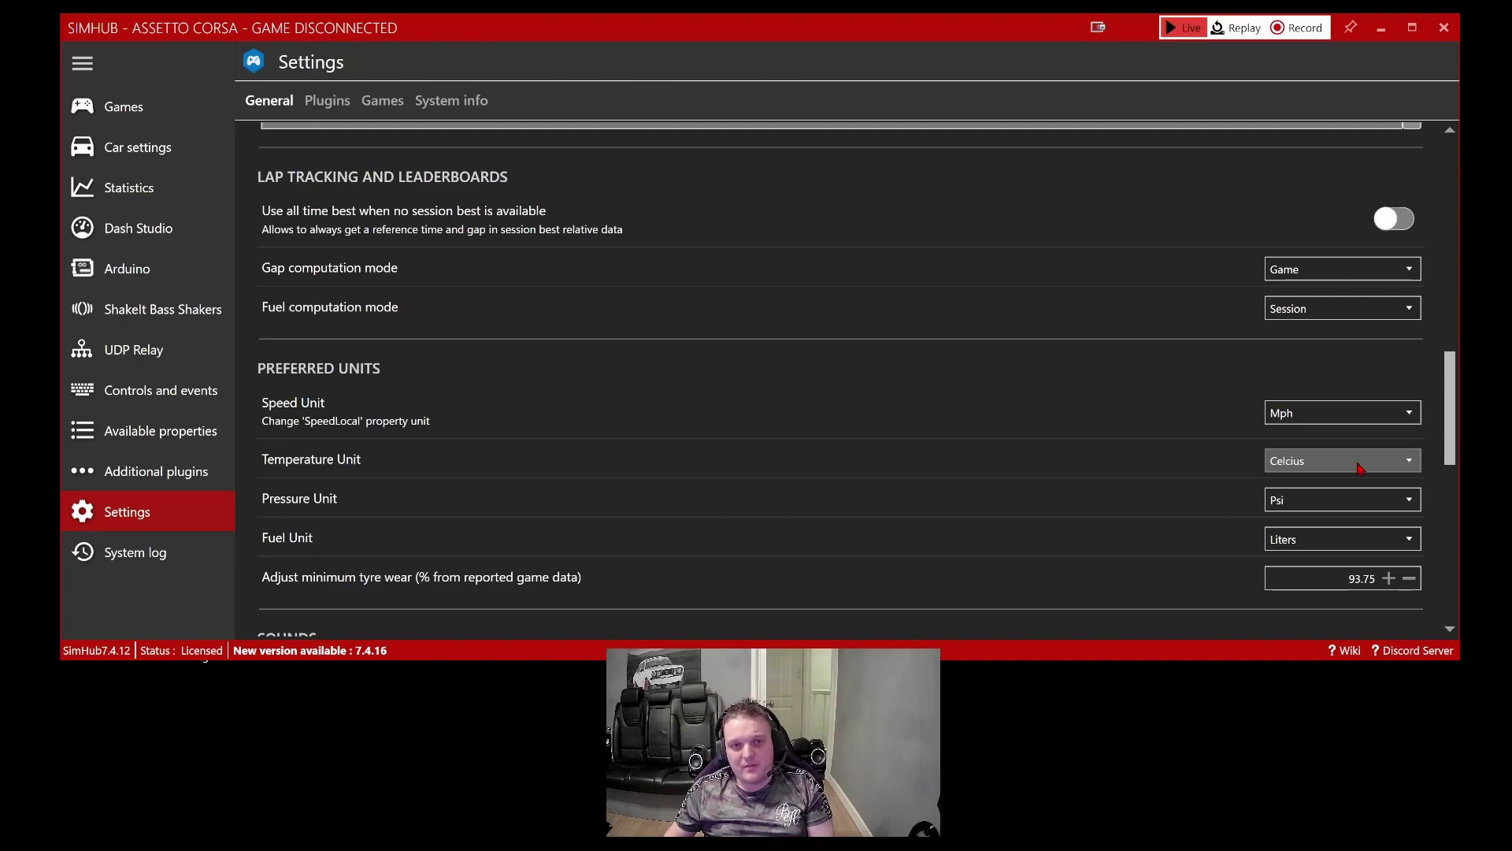
pyautogui.scroll(-2, 1074, 471)
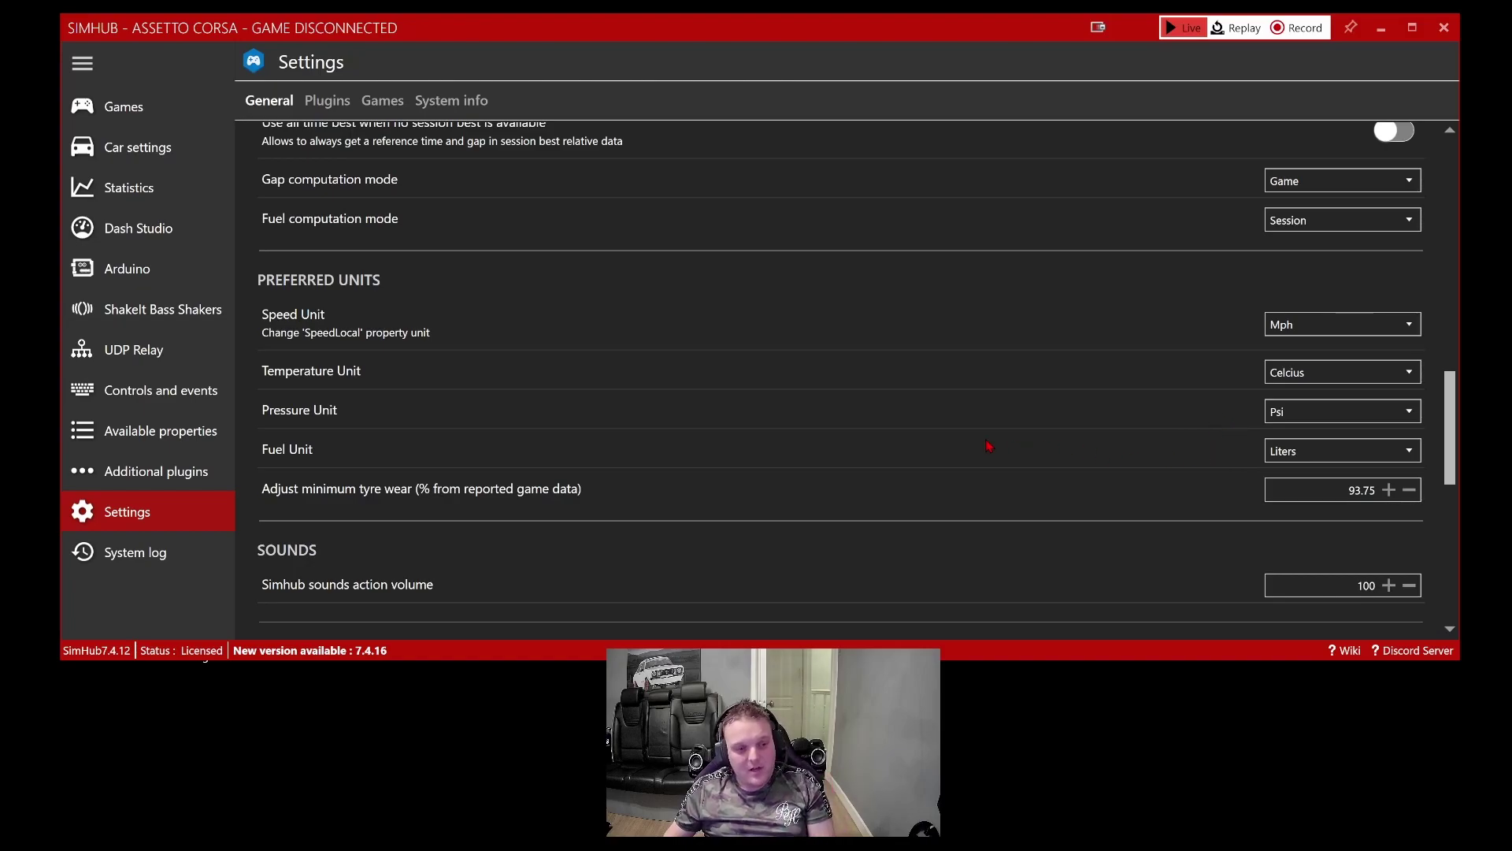
pyautogui.scroll(-8, 929, 431)
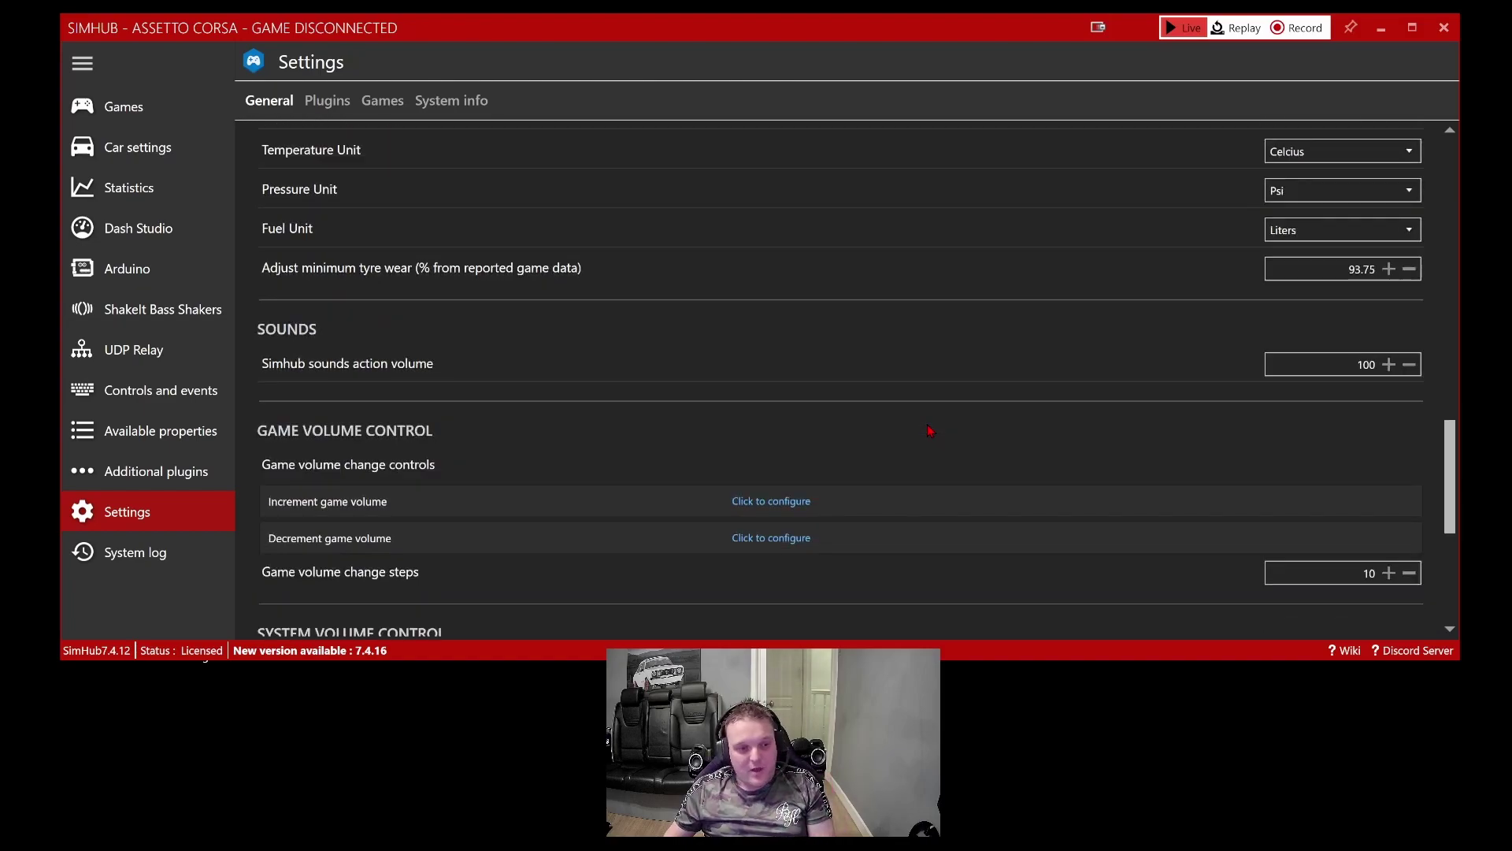
pyautogui.scroll(-5, 929, 431)
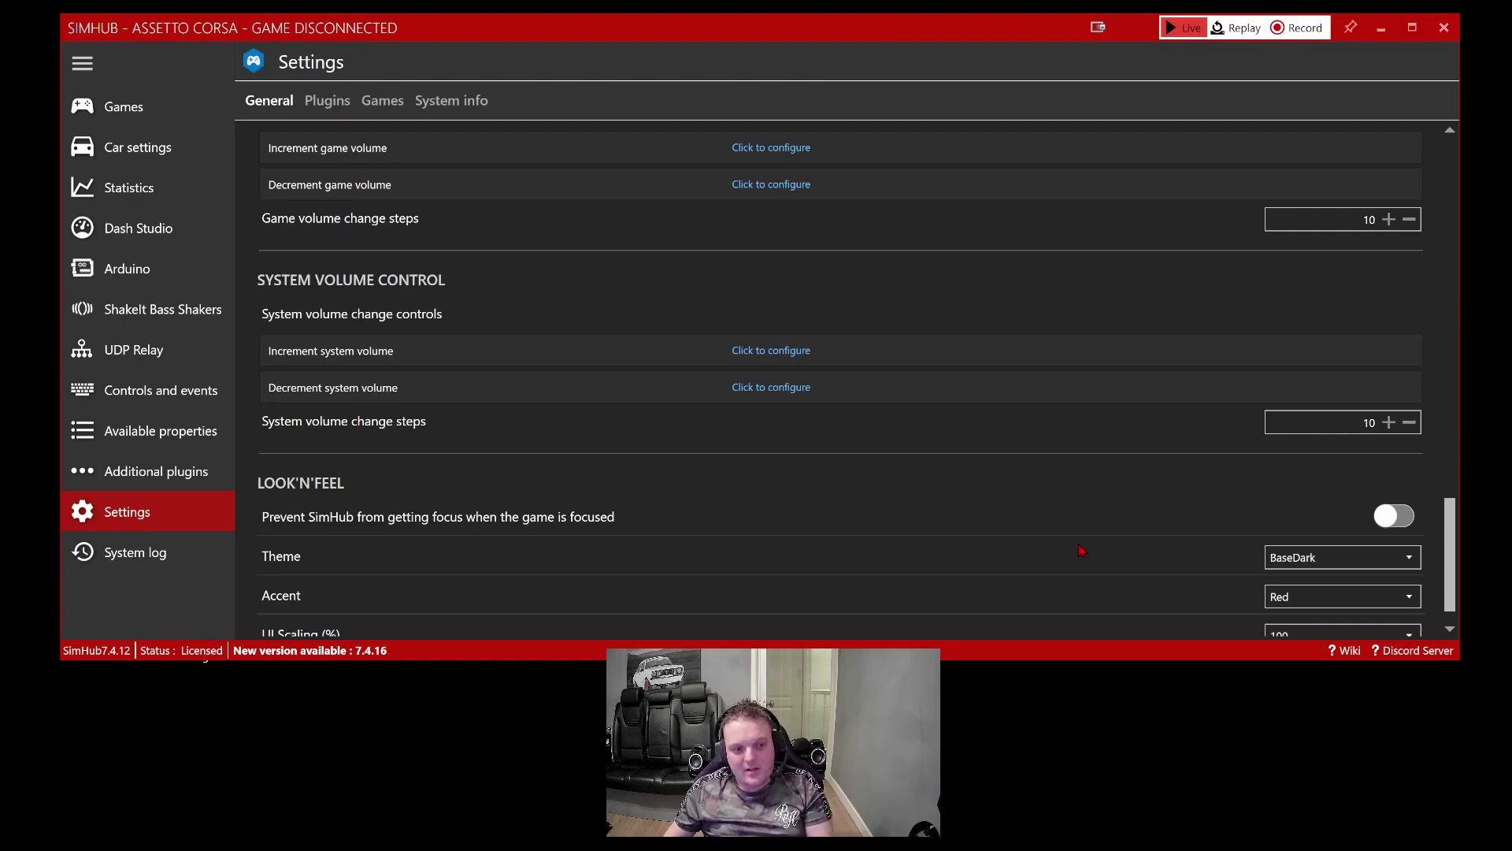
pyautogui.scroll(-1, 1032, 530)
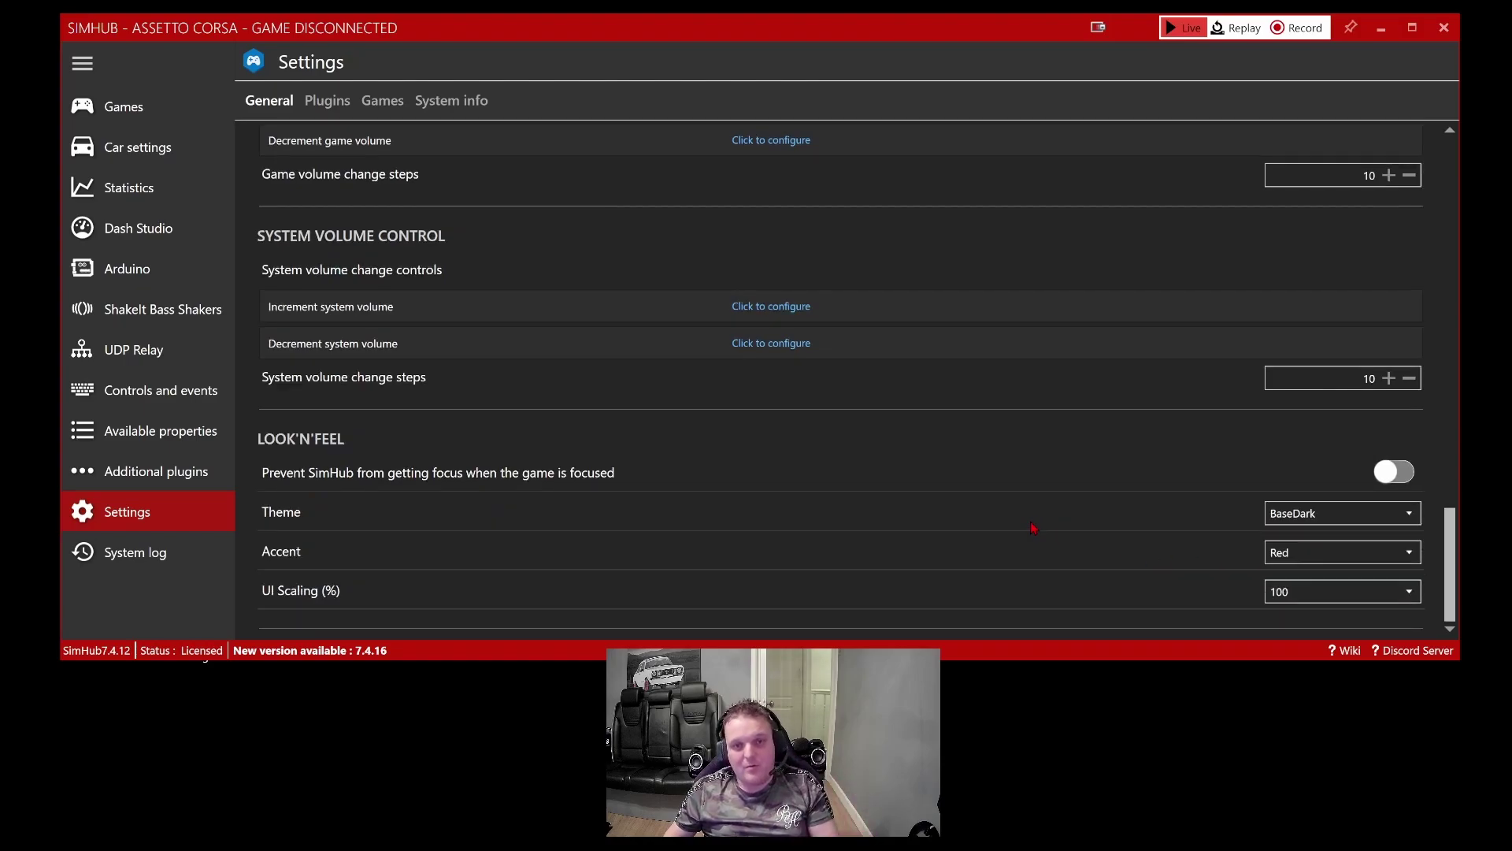
pyautogui.scroll(-1, 994, 509)
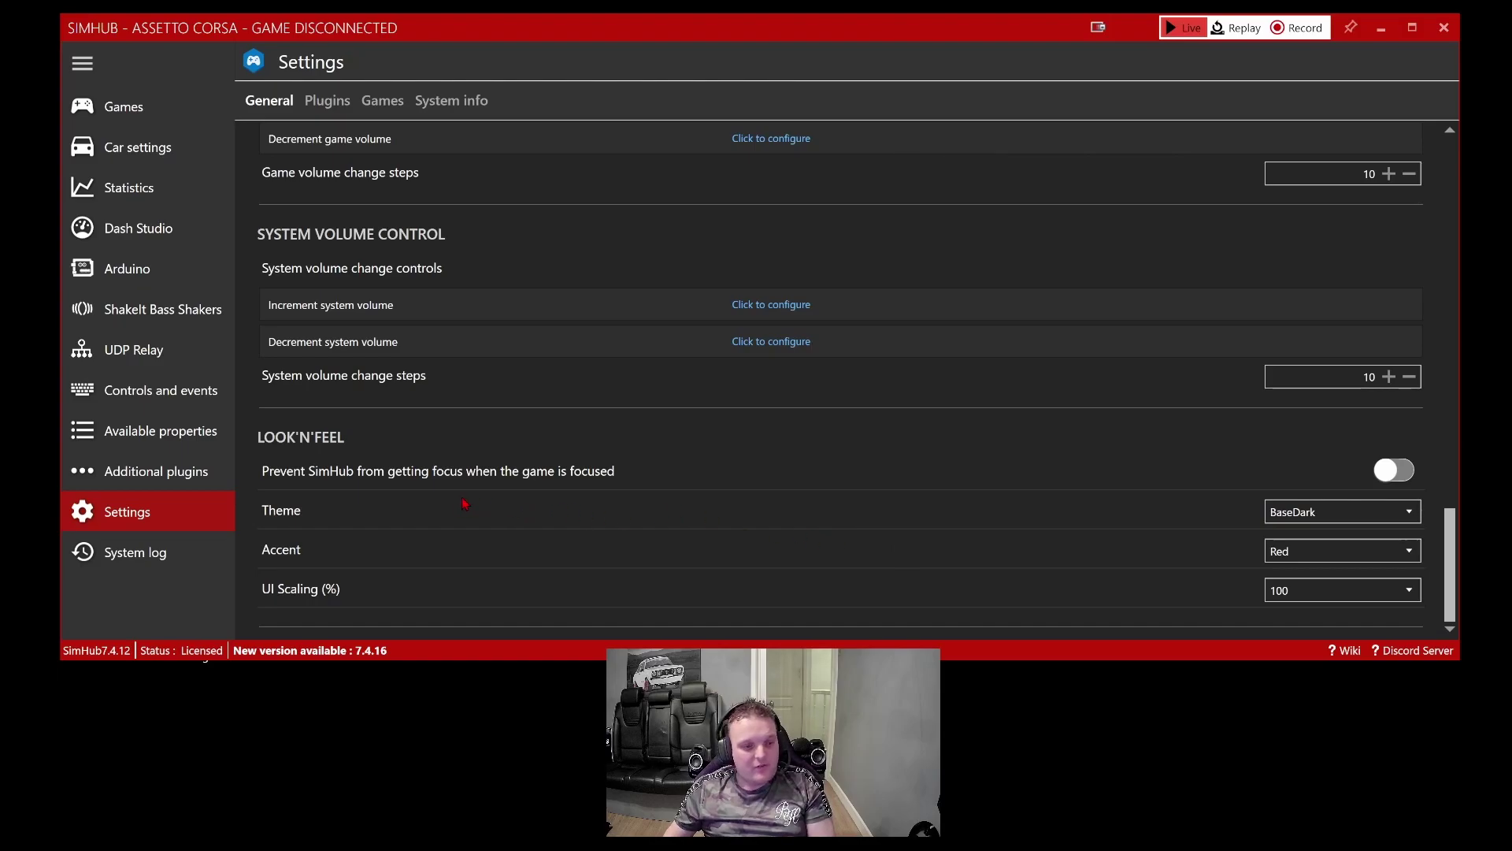
# Look at the additional plugins page and browse the available properties of AfterburnerPlugin, AudioControlPlugin and DataCorePlugin.
pyautogui.click(189, 473)
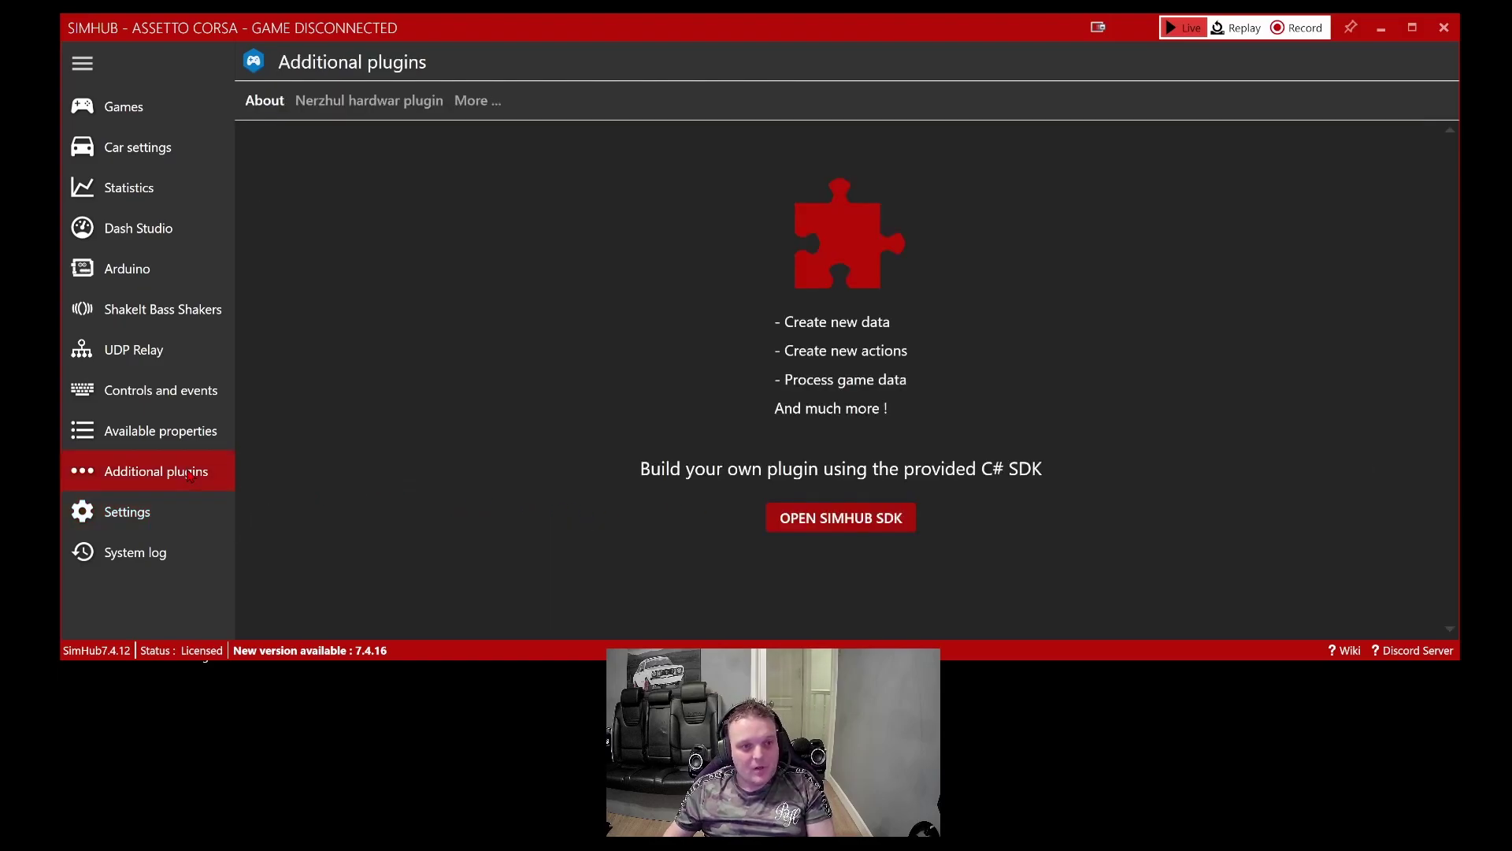
pyautogui.click(192, 433)
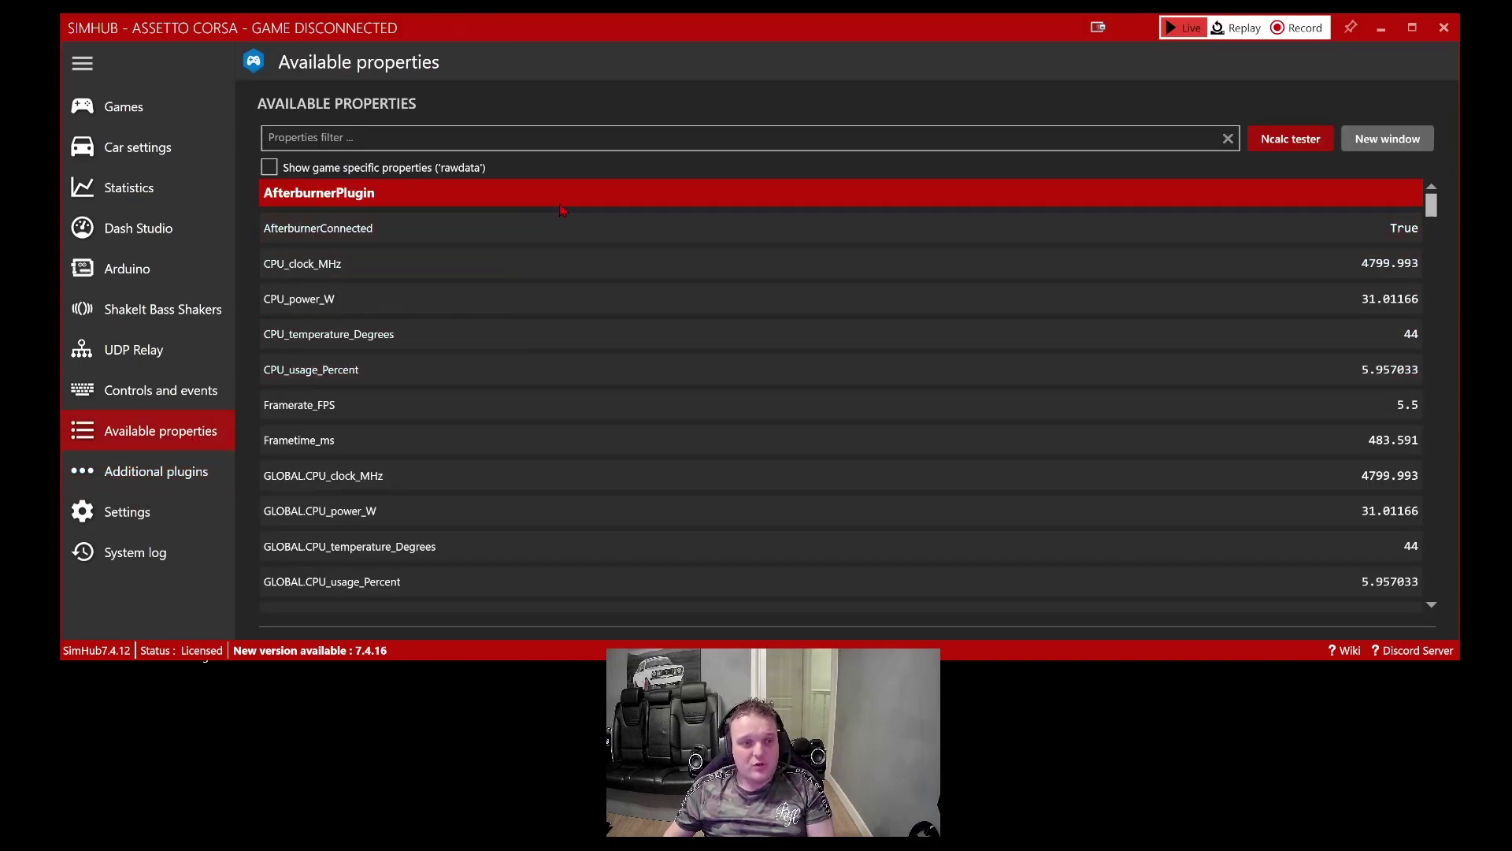
pyautogui.scroll(-7, 610, 239)
pyautogui.scroll(-8, 575, 328)
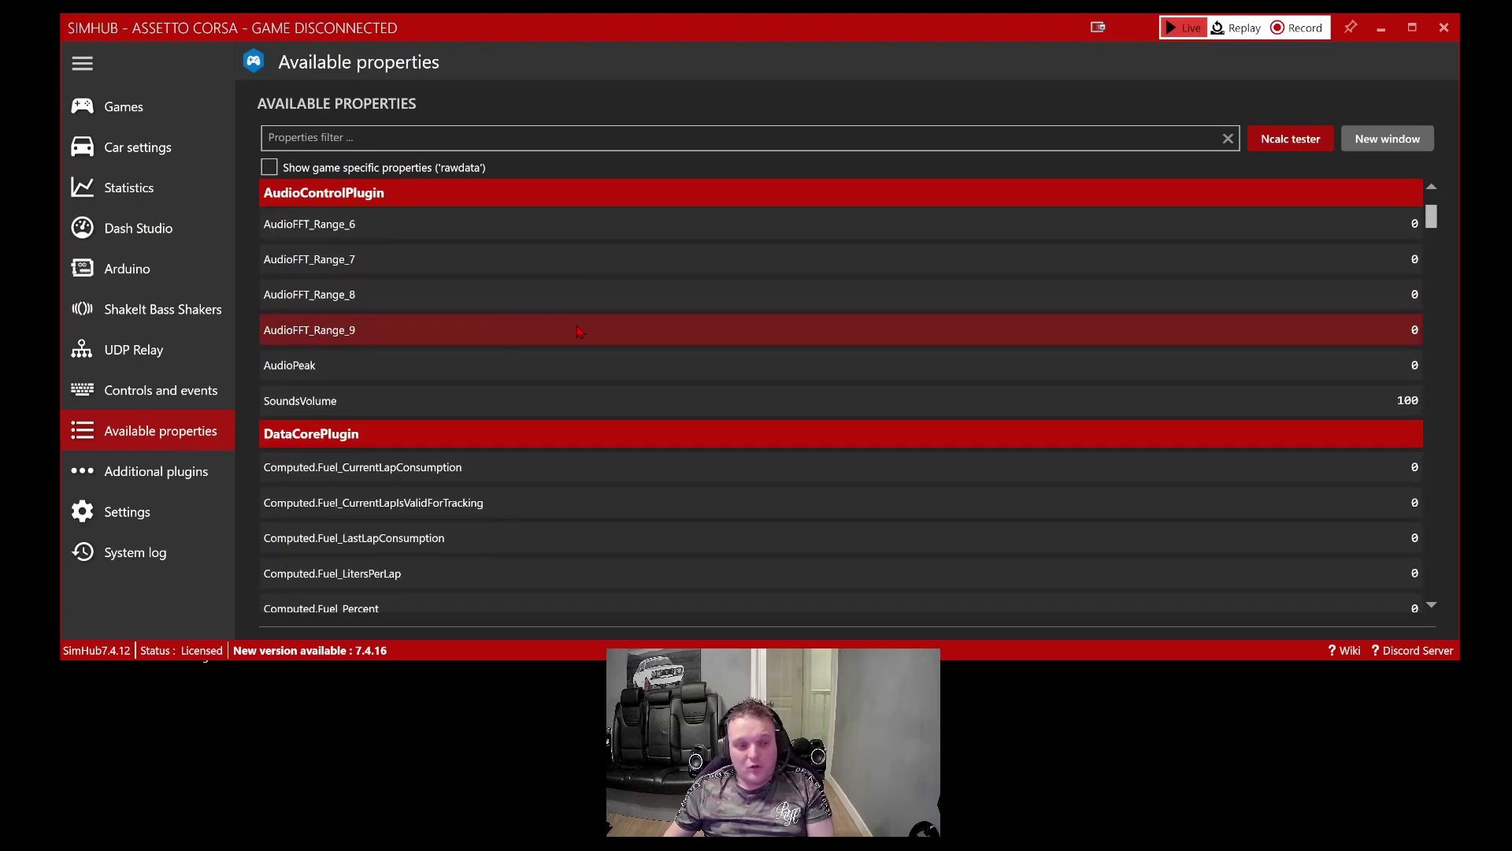
pyautogui.scroll(-2, 579, 331)
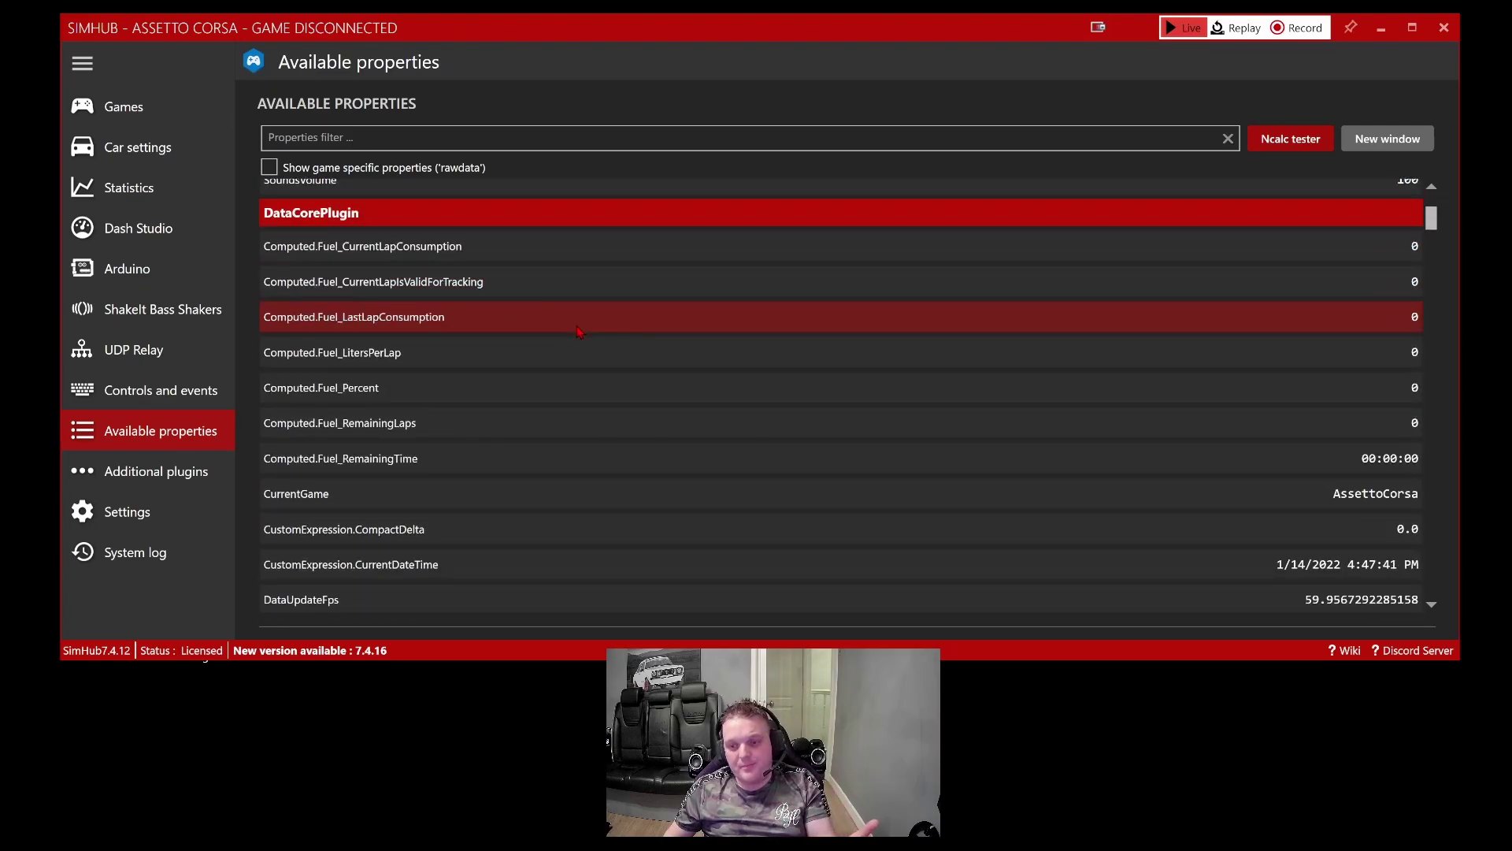
pyautogui.scroll(-6, 581, 334)
pyautogui.scroll(-5, 586, 337)
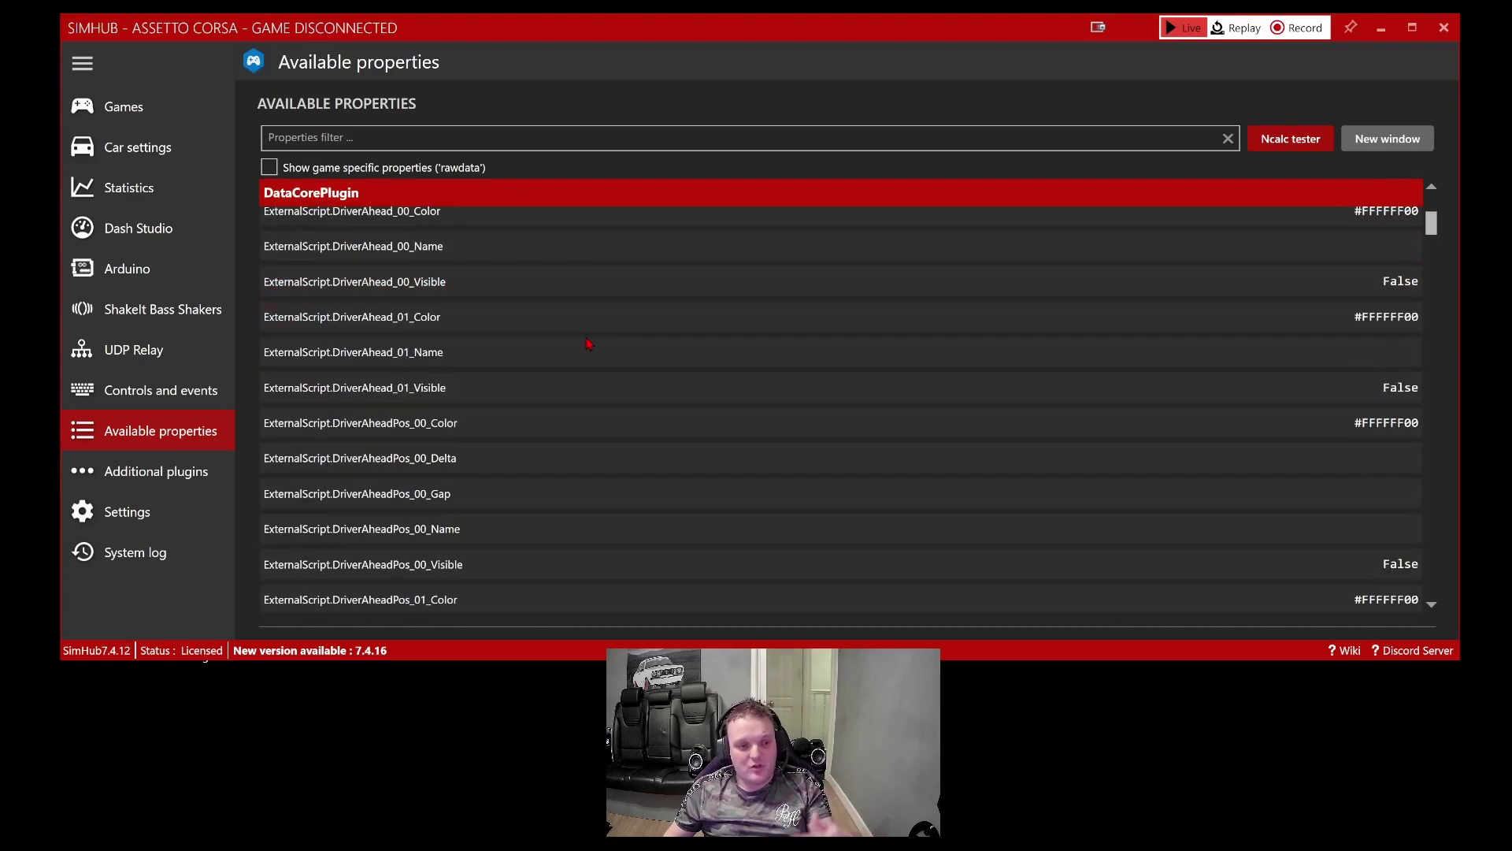
# Examine the GPU, memory, fan and voltage properties in SystemInfoPlugin and the entries under SystemInfosProvider.
pyautogui.moveTo(1431, 227); pyautogui.dragTo(1488, 552)
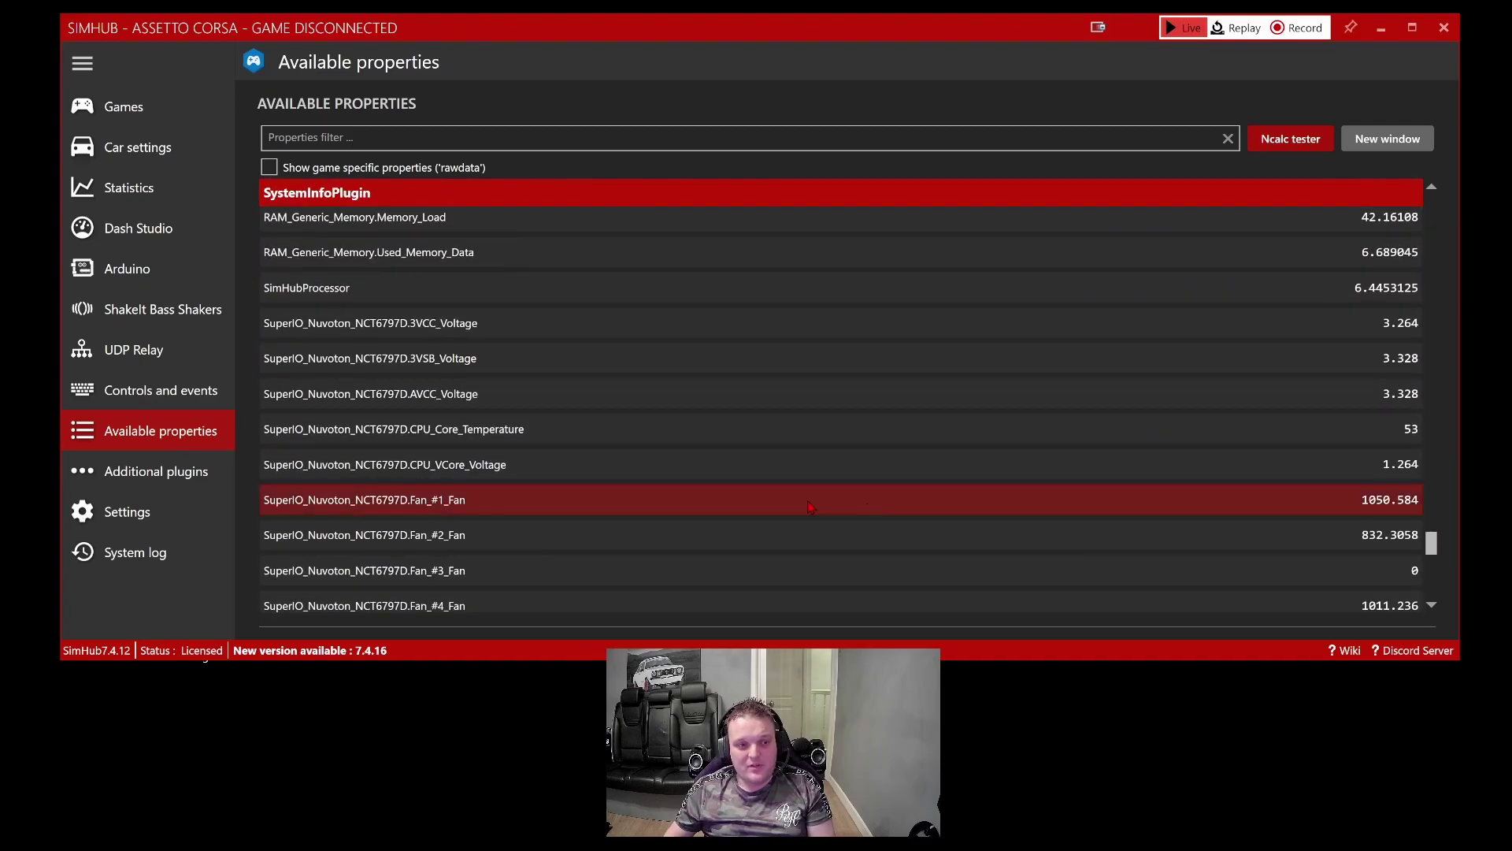
pyautogui.scroll(3, 521, 469)
pyautogui.scroll(2, 465, 441)
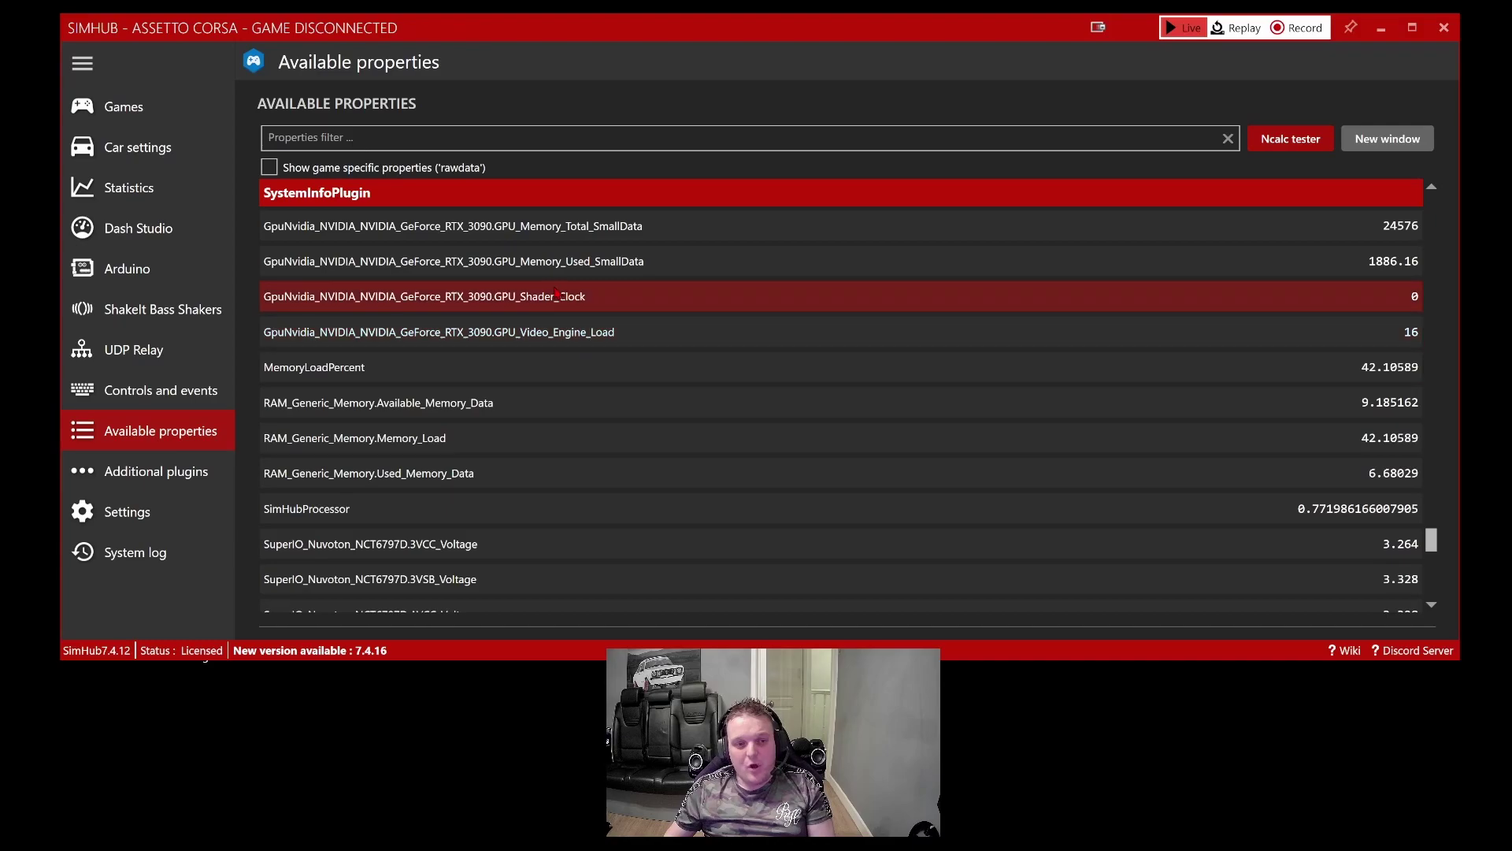
pyautogui.scroll(1, 559, 303)
pyautogui.scroll(5, 552, 307)
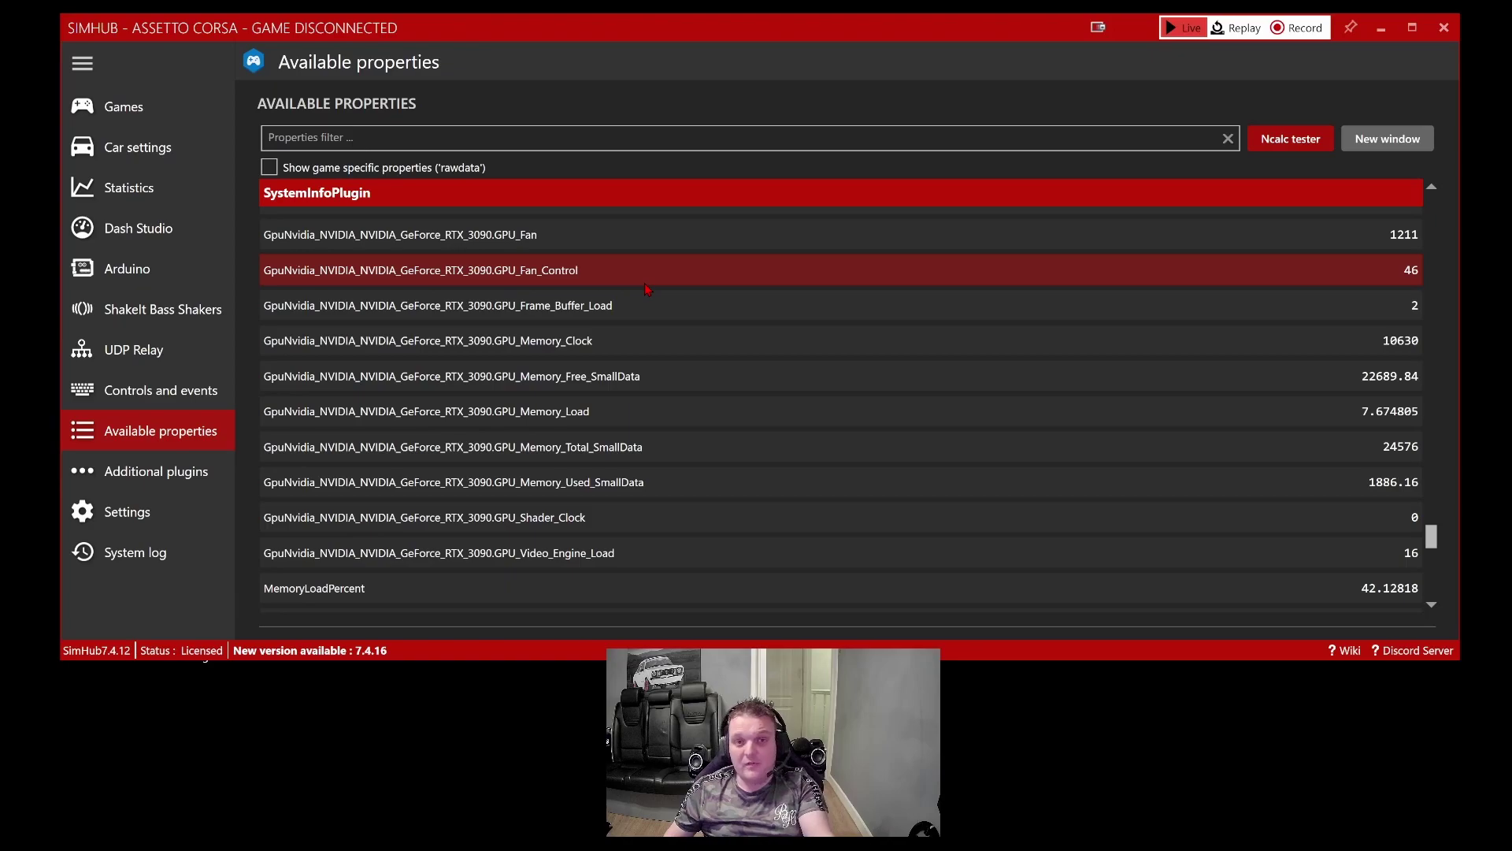
pyautogui.scroll(-10, 681, 355)
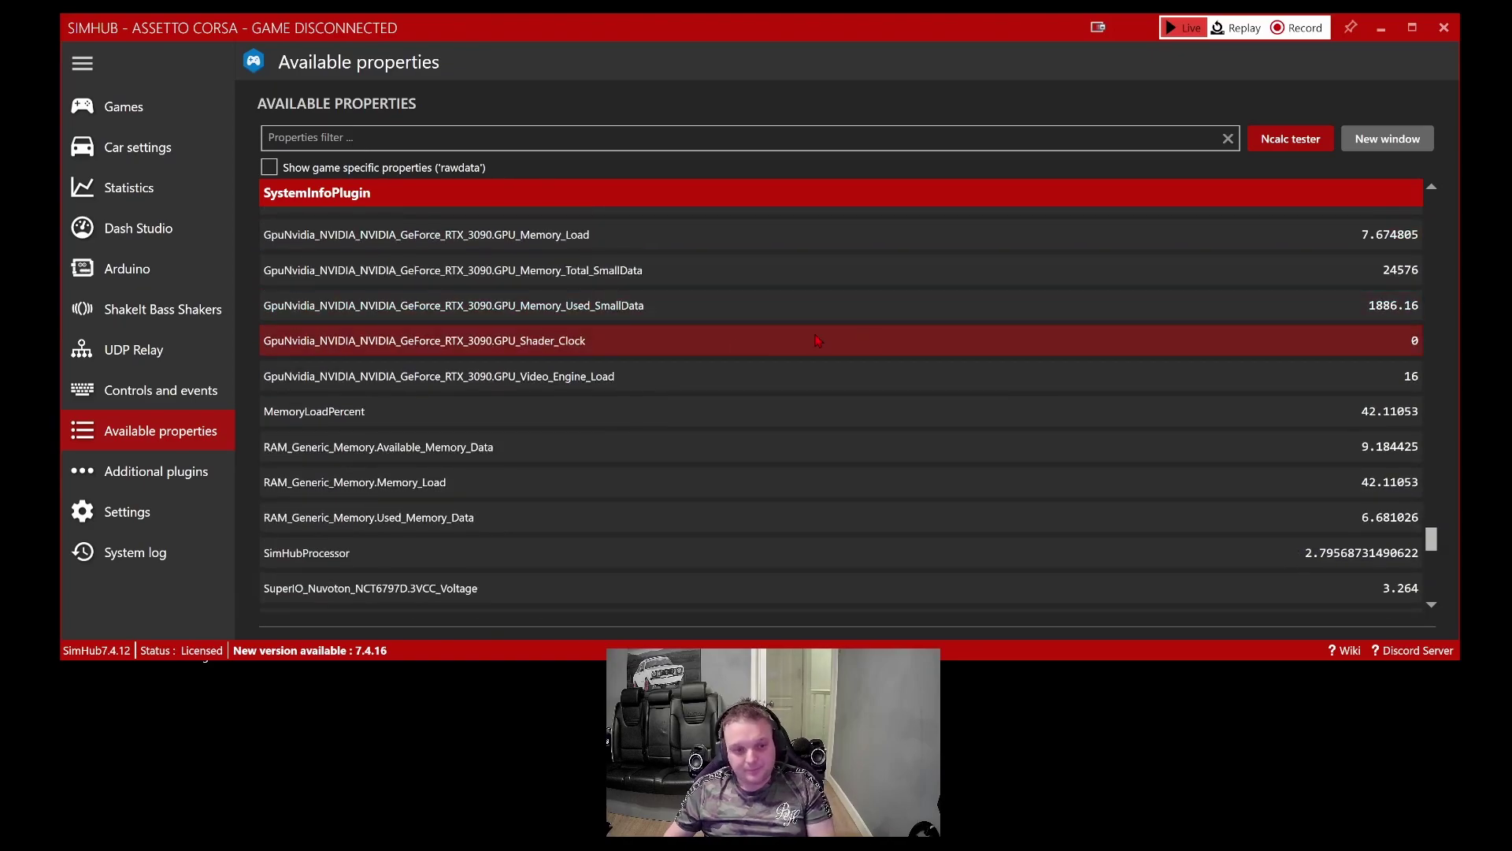
pyautogui.scroll(-8, 679, 355)
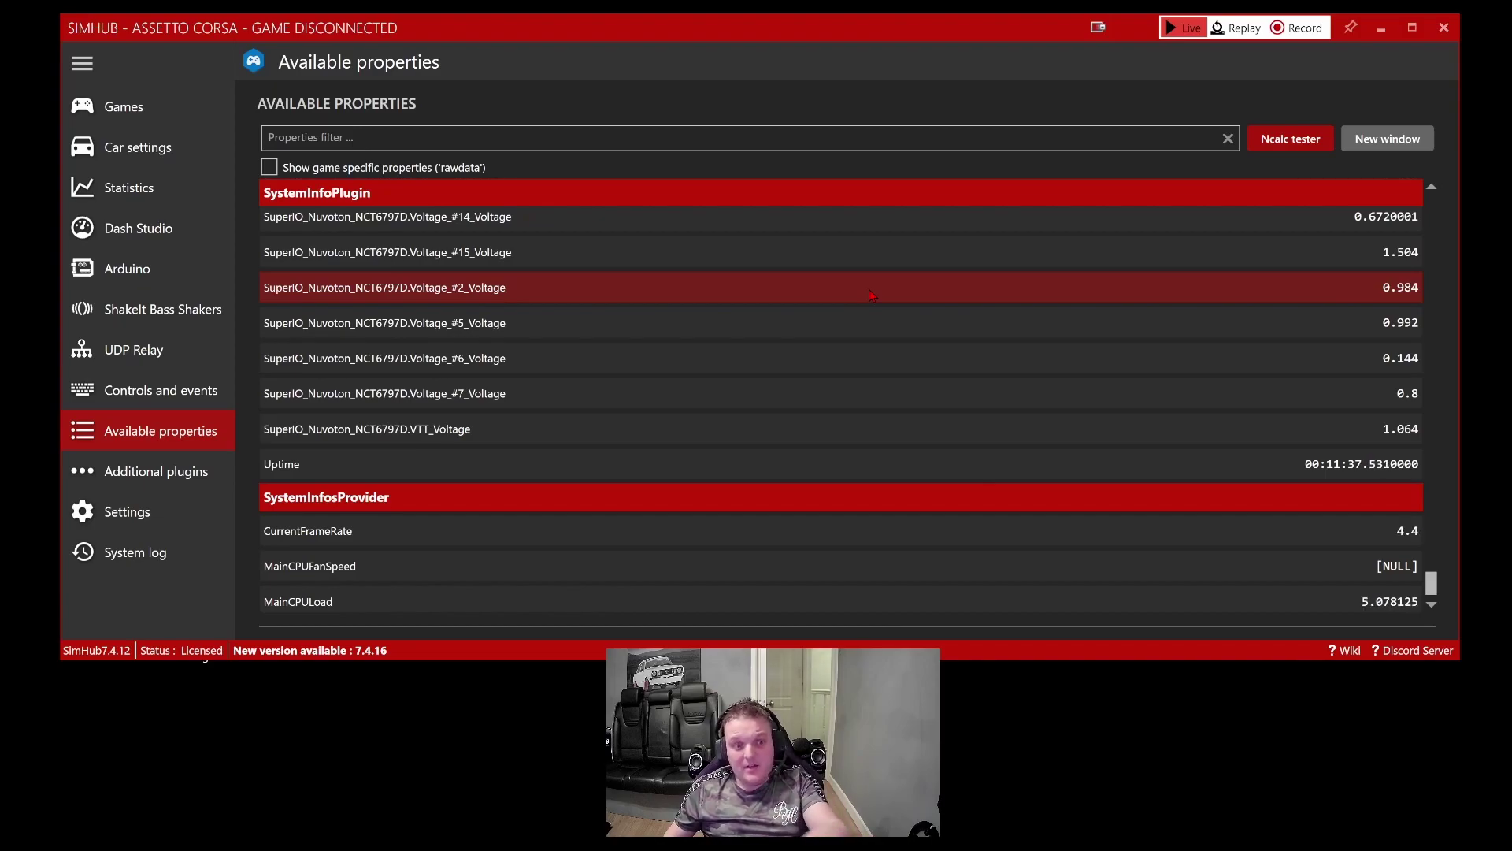
pyautogui.scroll(-3, 868, 290)
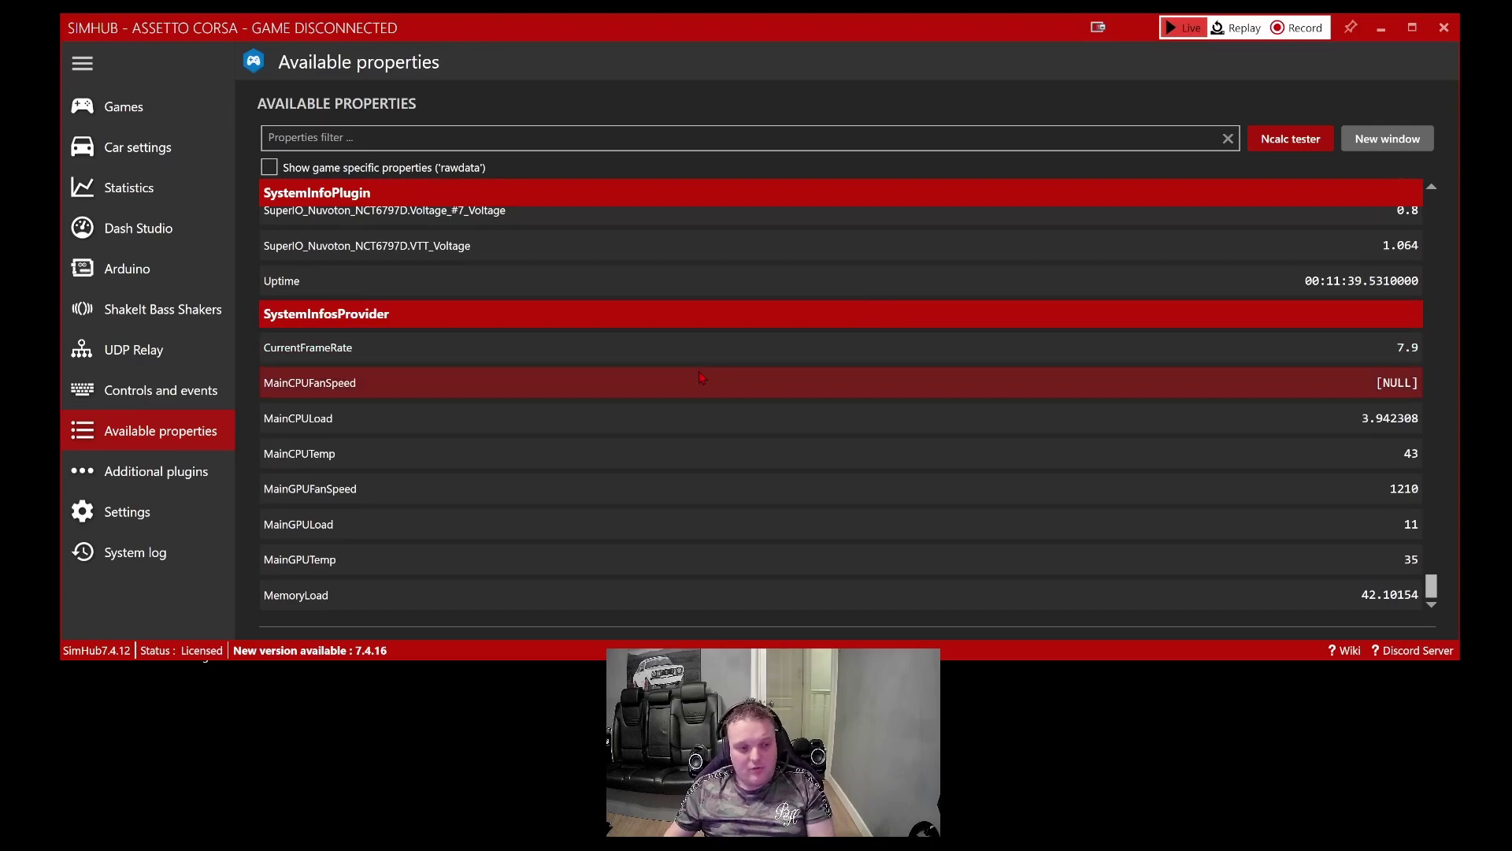
# Review the plugin list in the settings, from Arduino down to UDP Relay, checking which plugins are enabled.
pyautogui.click(150, 512)
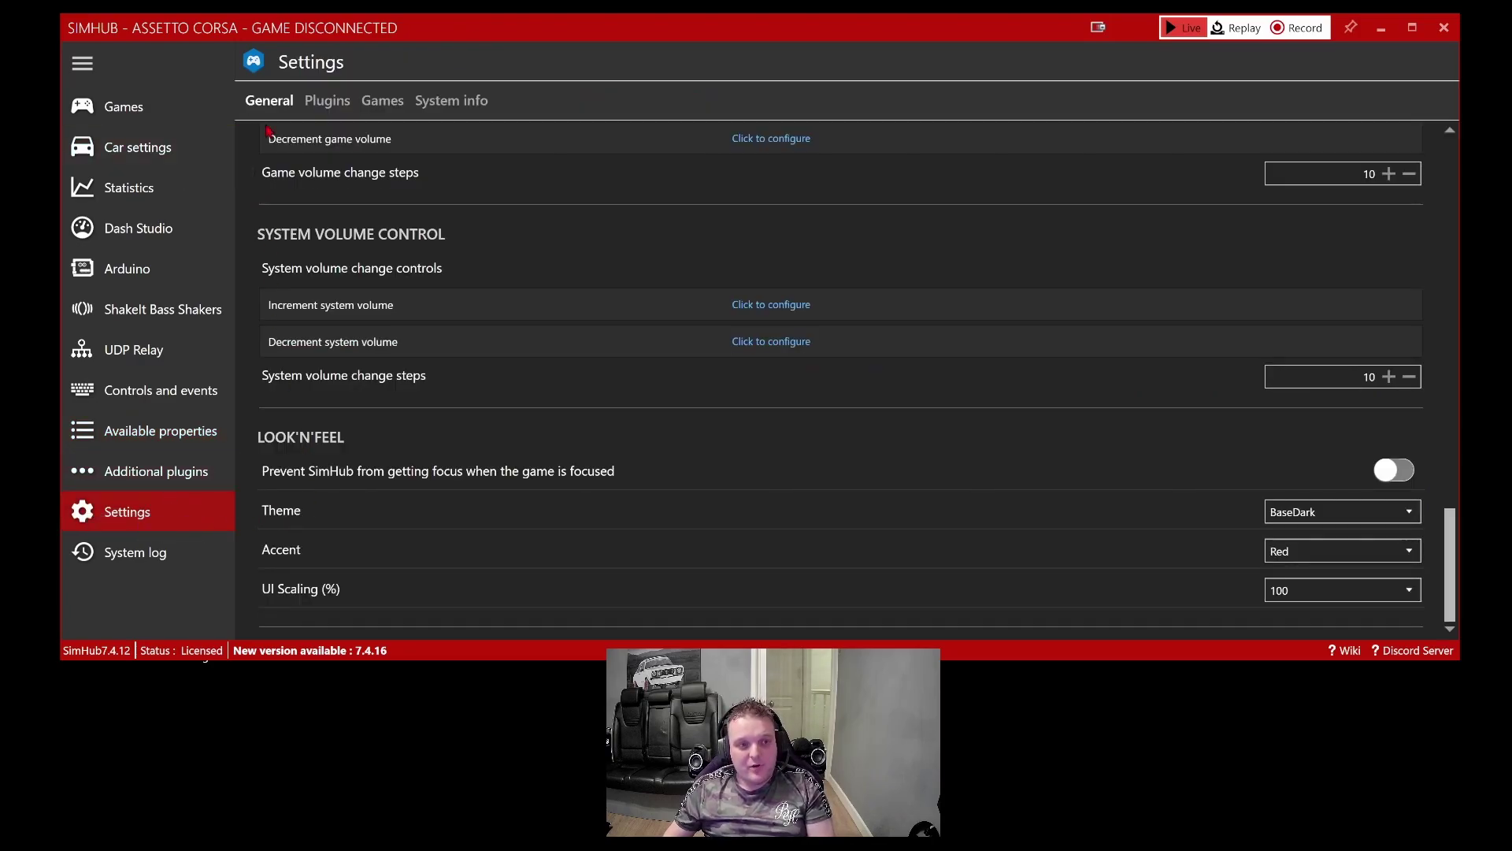
pyautogui.click(327, 101)
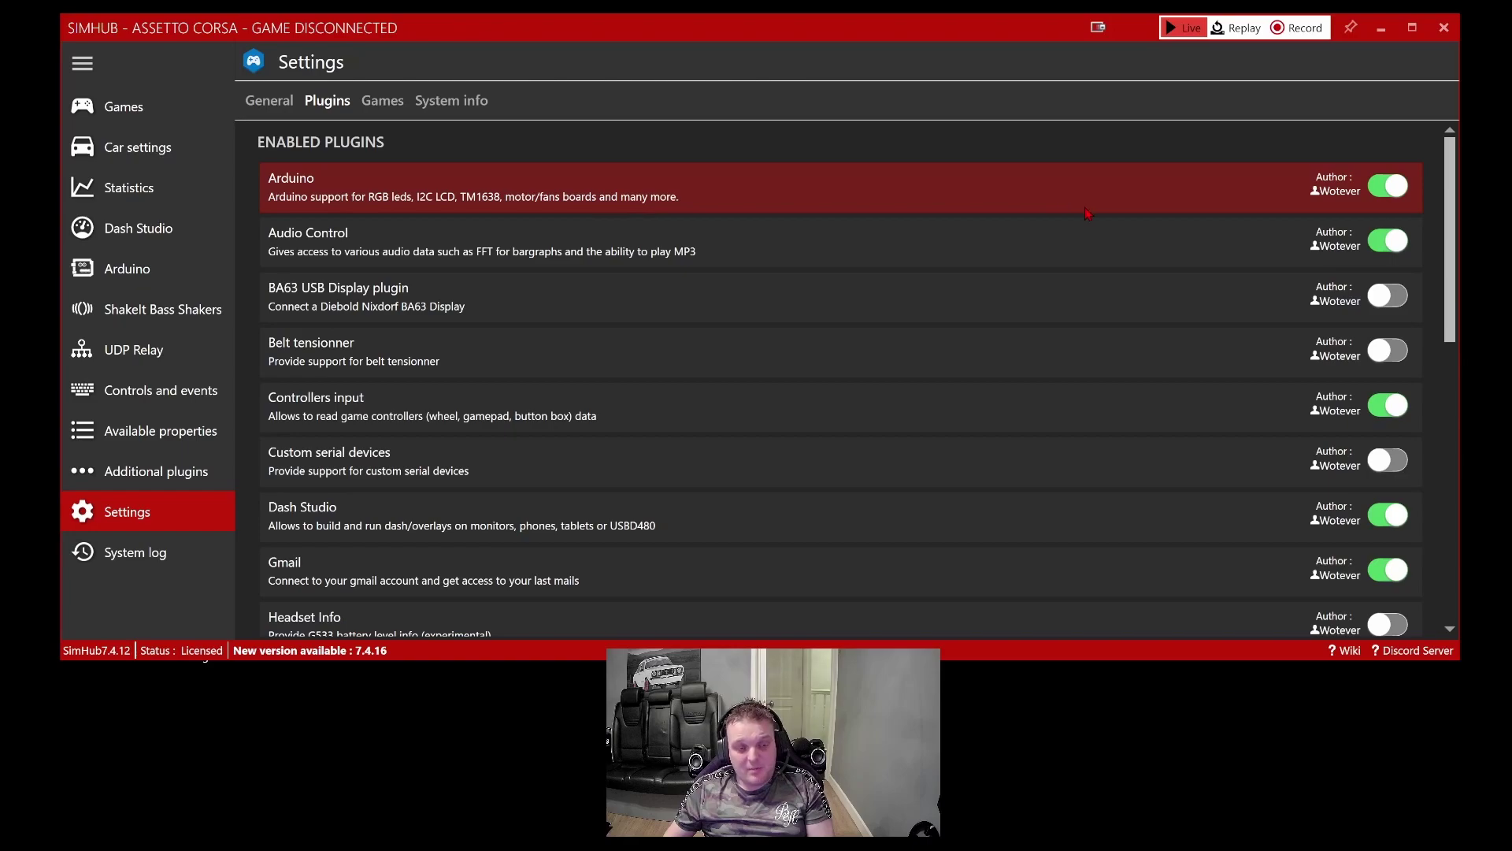
pyautogui.scroll(-2, 1116, 247)
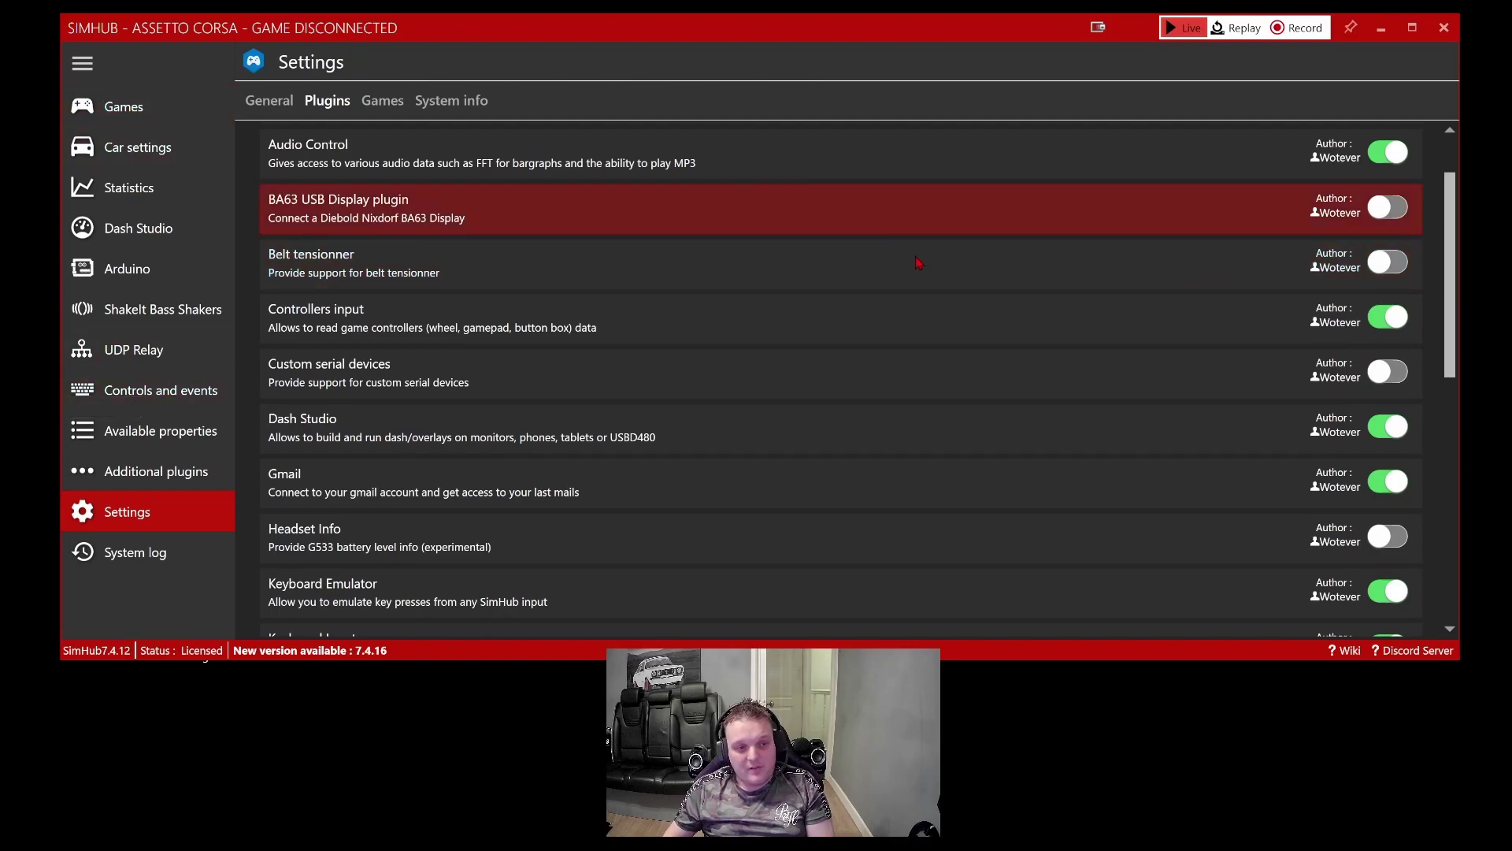
pyautogui.scroll(-1, 1015, 262)
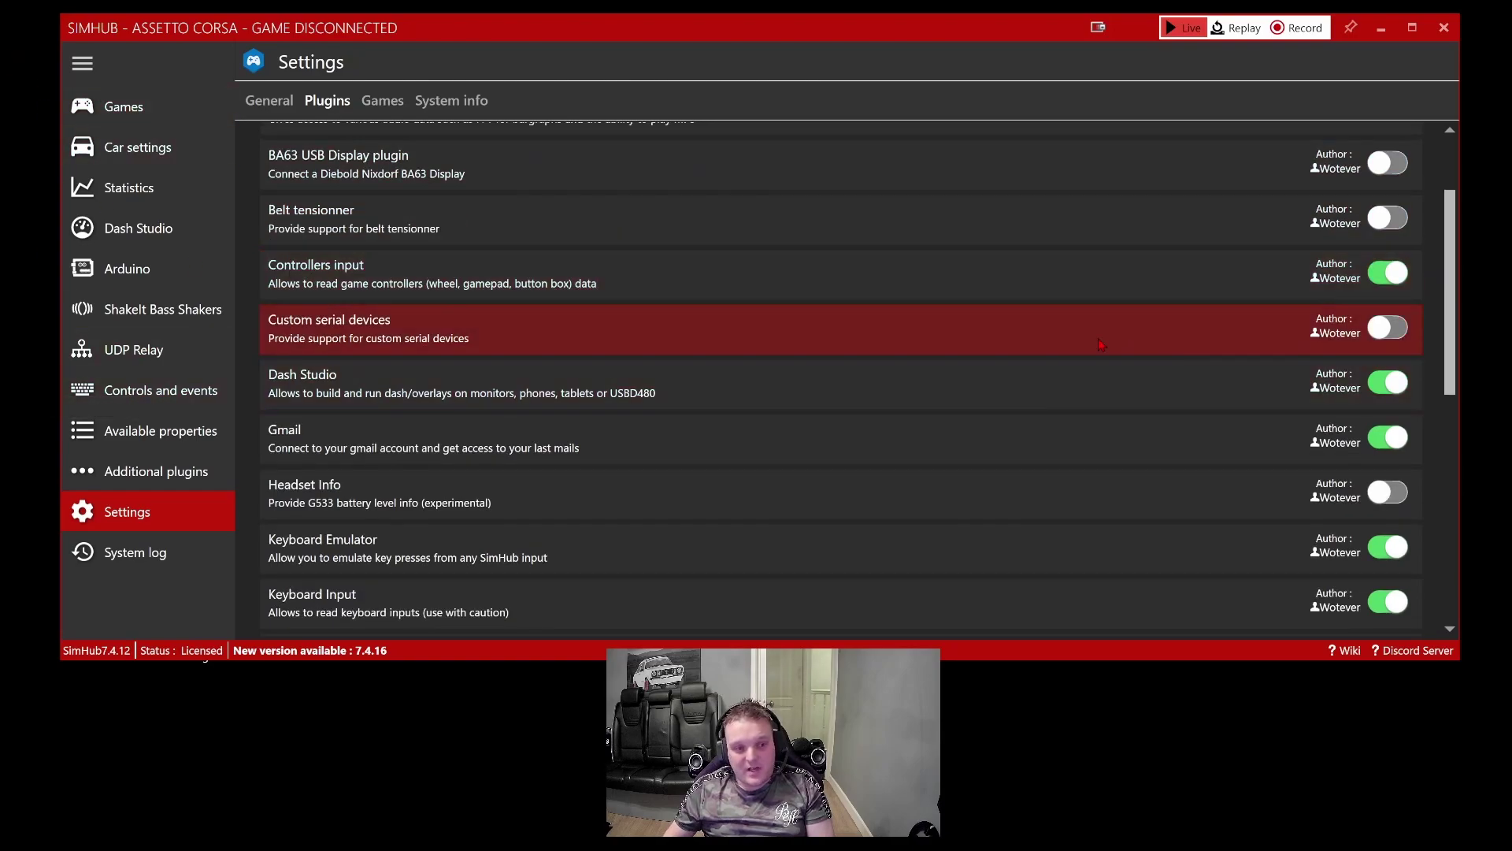
pyautogui.scroll(-1, 1038, 357)
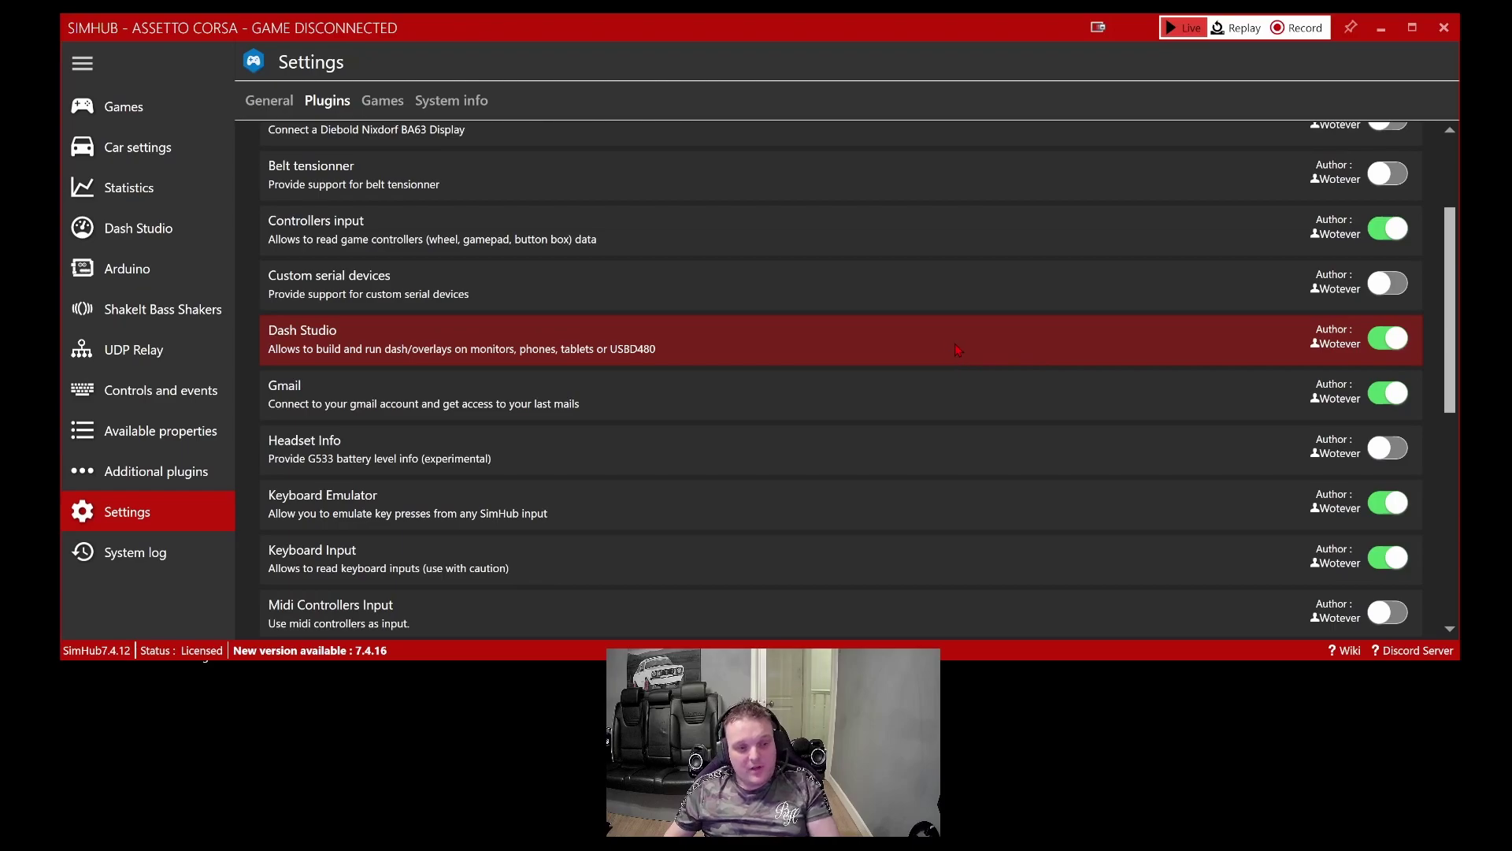
pyautogui.scroll(-1, 956, 346)
pyautogui.scroll(-2, 1053, 348)
pyautogui.scroll(-2, 1055, 351)
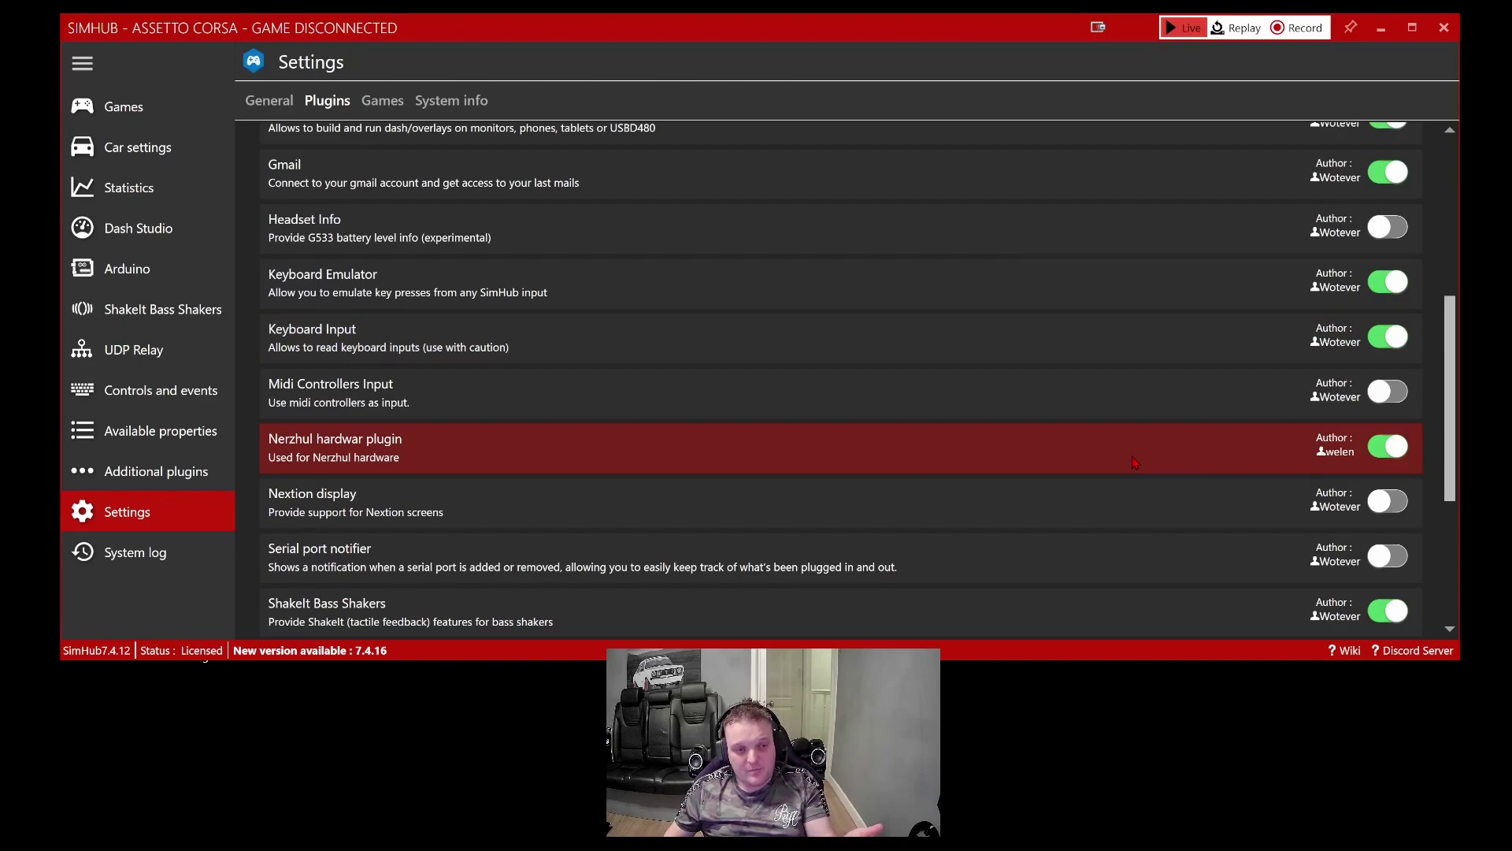
pyautogui.scroll(-2, 1132, 456)
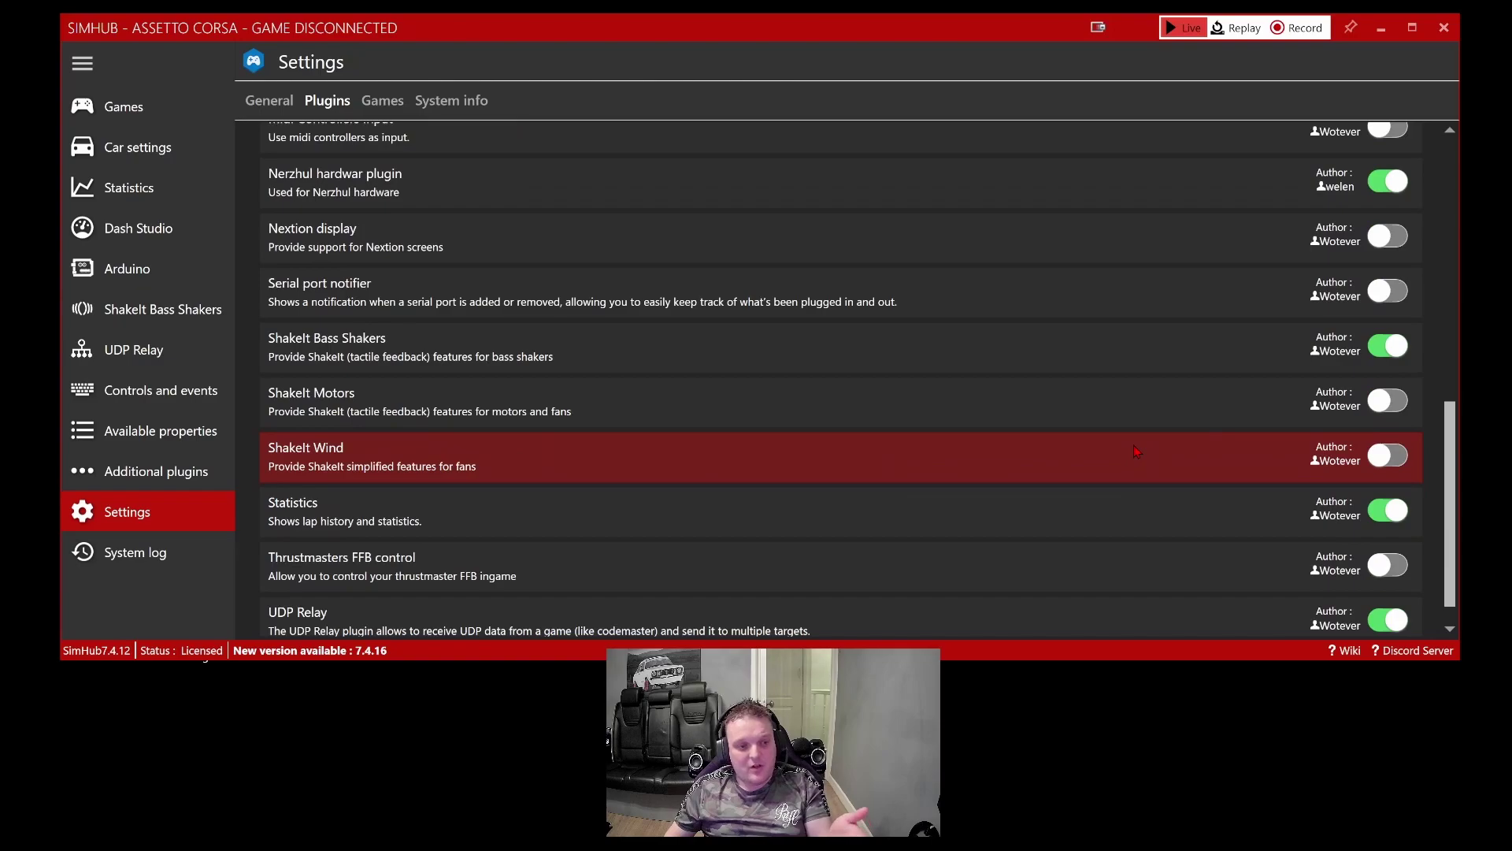
pyautogui.scroll(-1, 1134, 446)
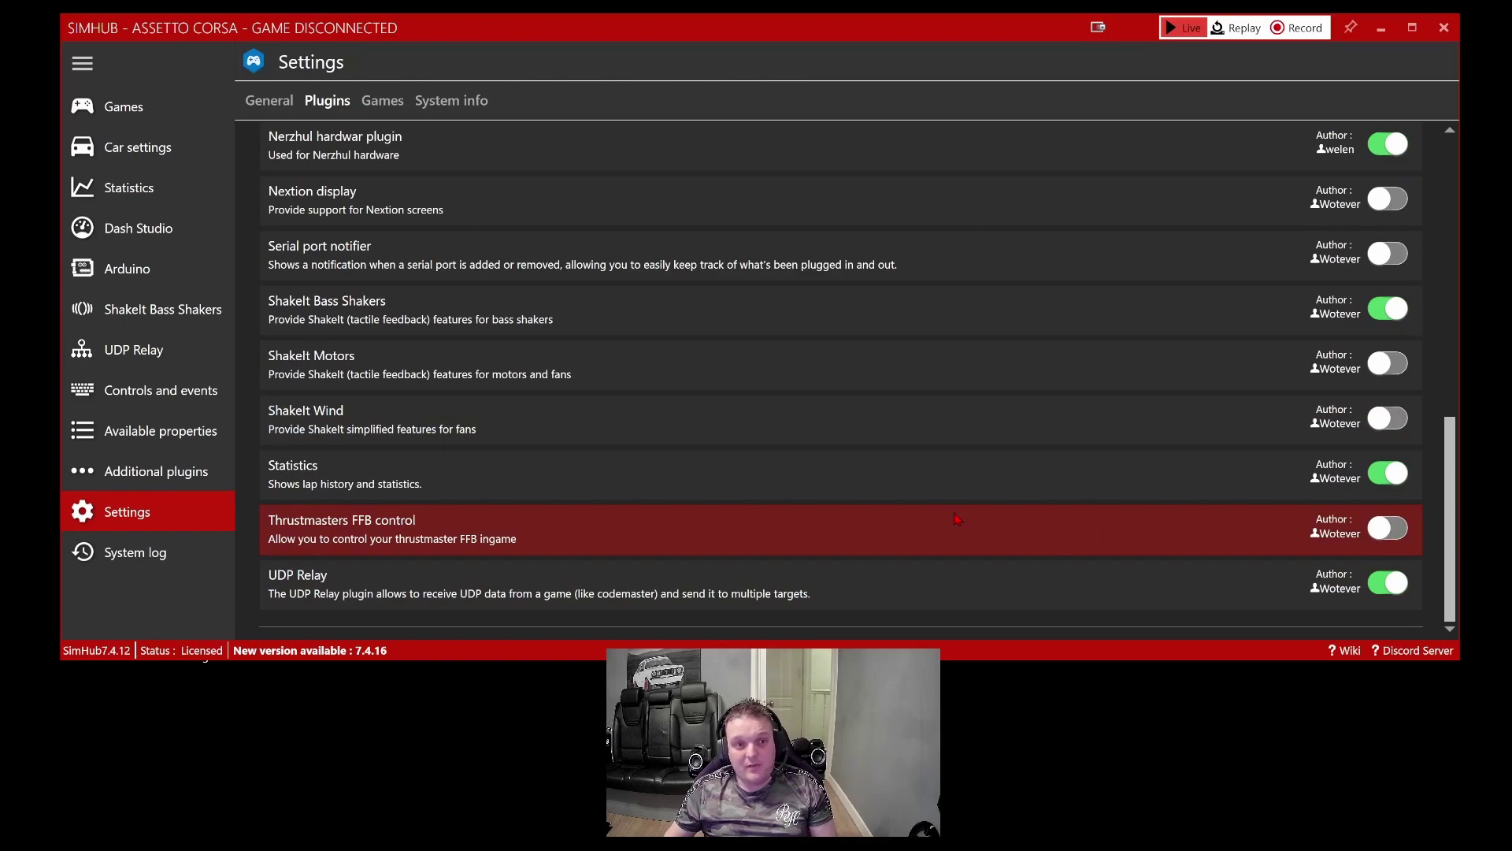
# Check the Thrustmaster manager in Controls and events, and return to the plugin settings.
pyautogui.click(150, 394)
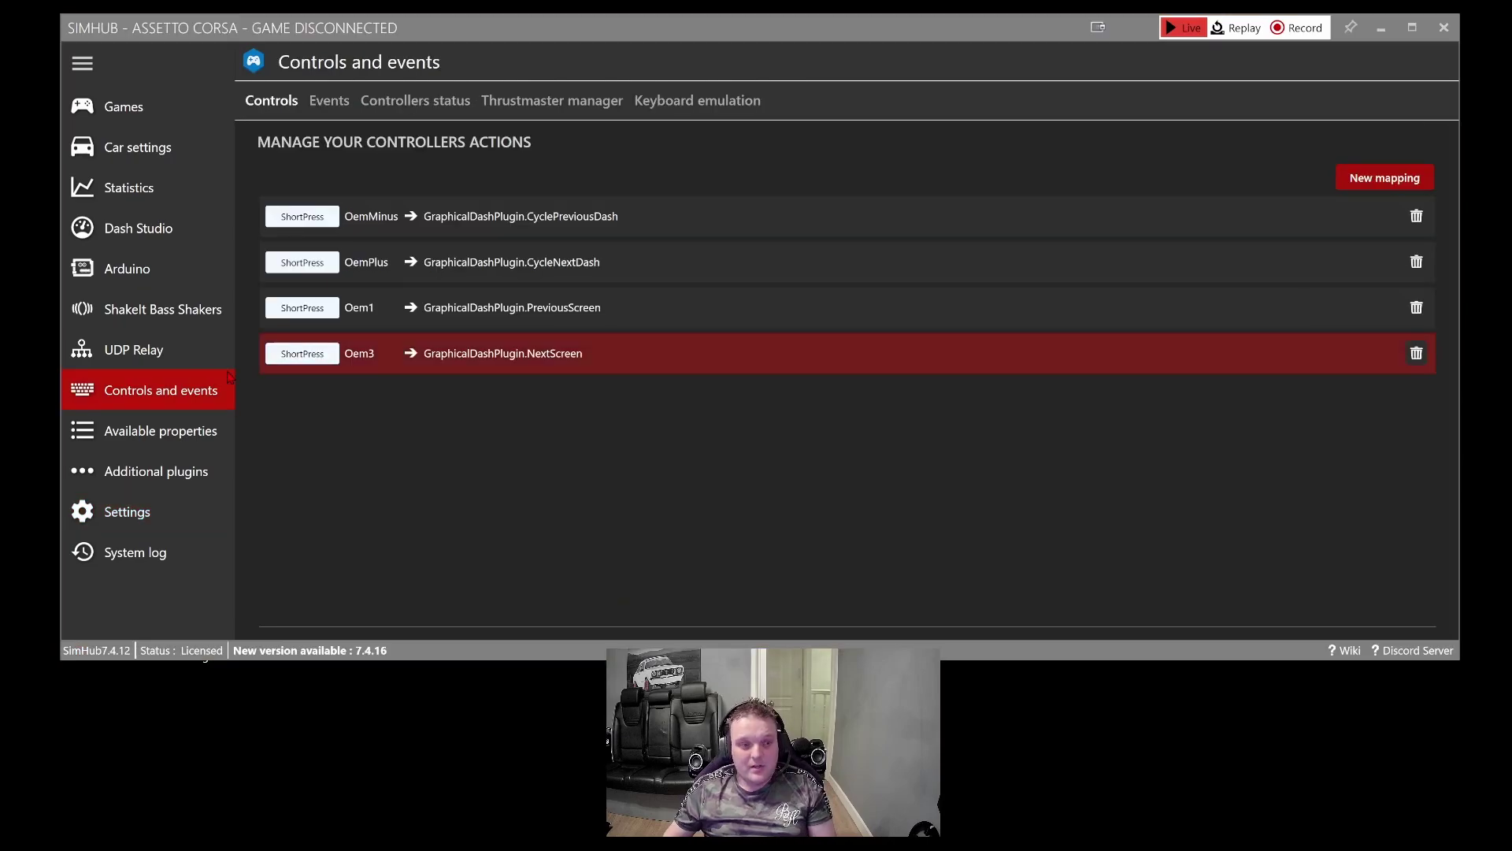
pyautogui.click(568, 107)
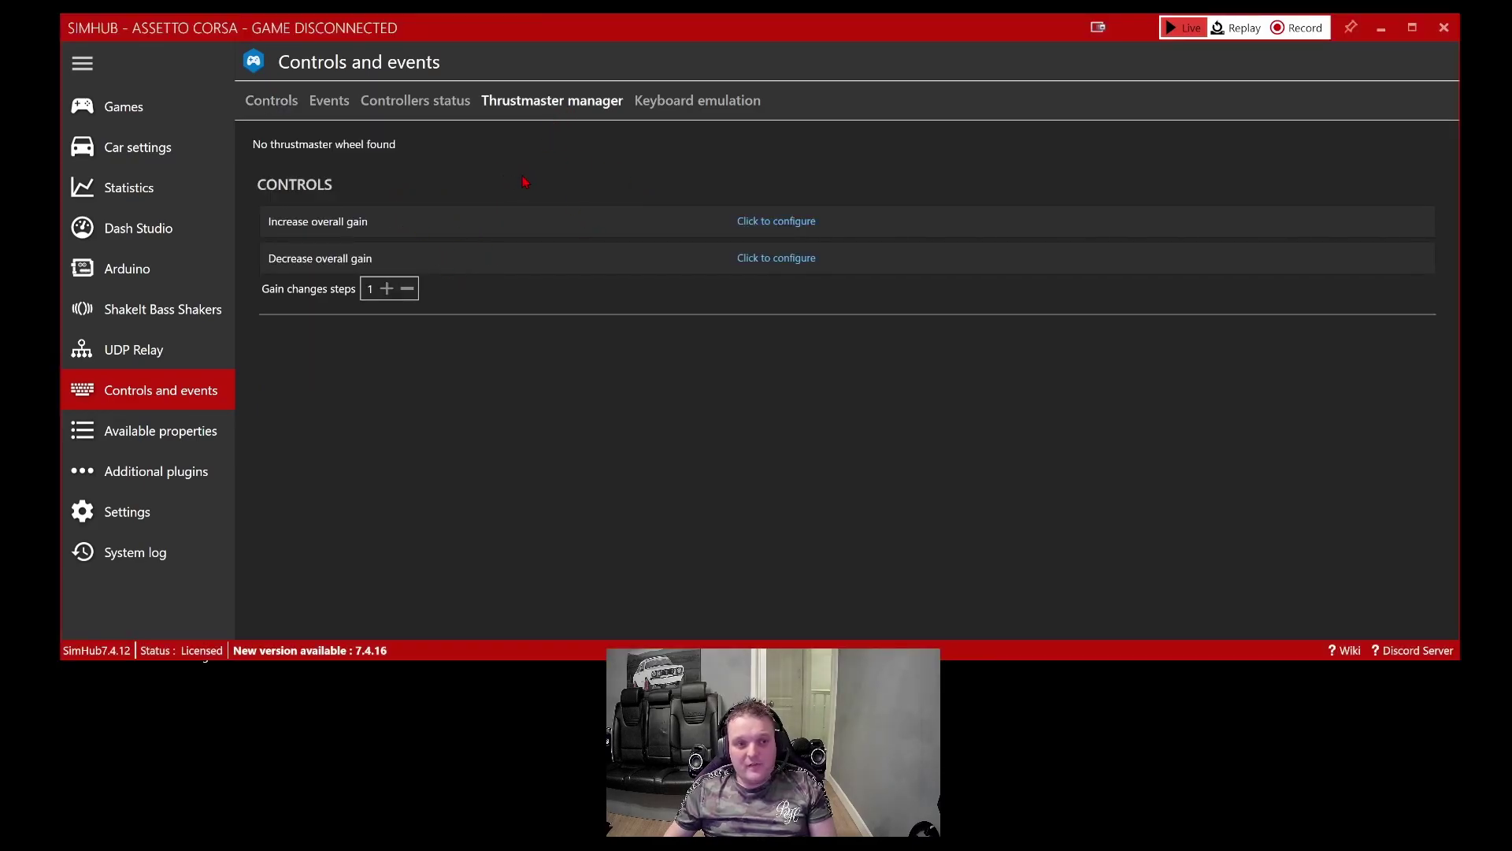
pyautogui.click(126, 513)
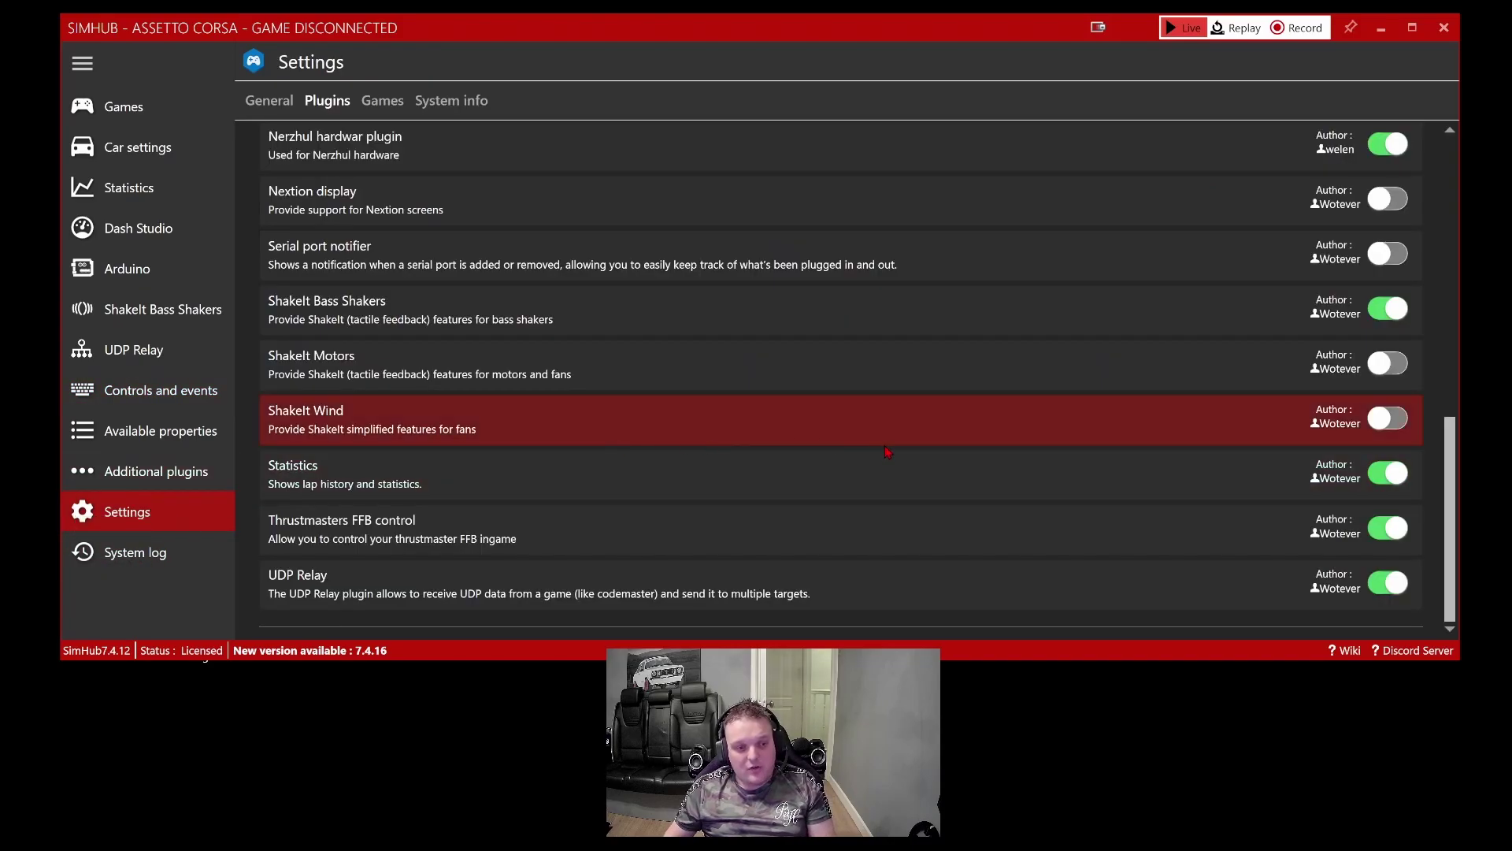
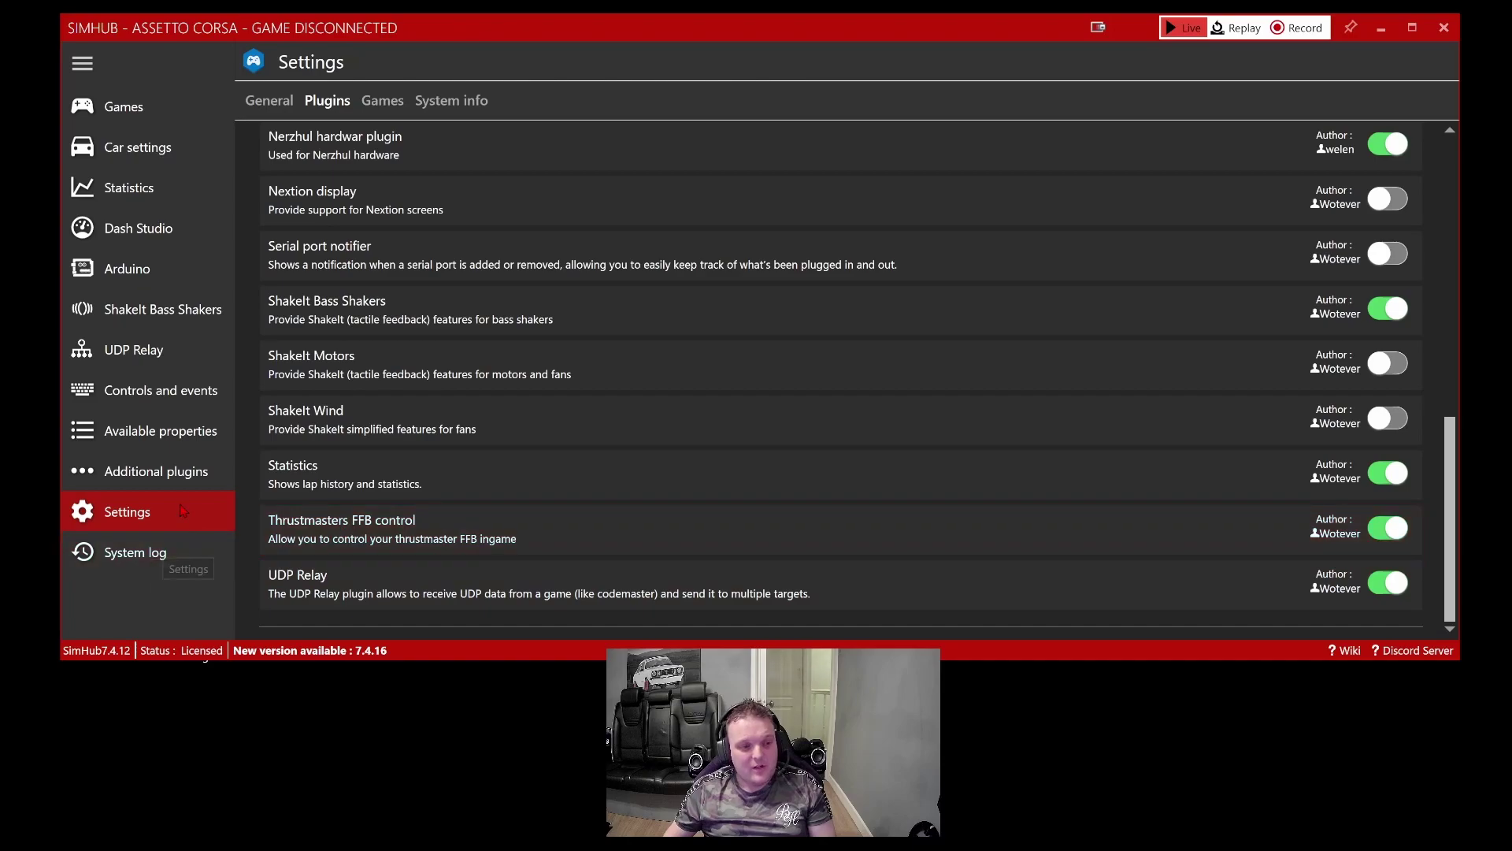
# Open the Arduino text displays, edit MAIN SCREEN and look through its list of shift light modules.
pyautogui.click(170, 261)
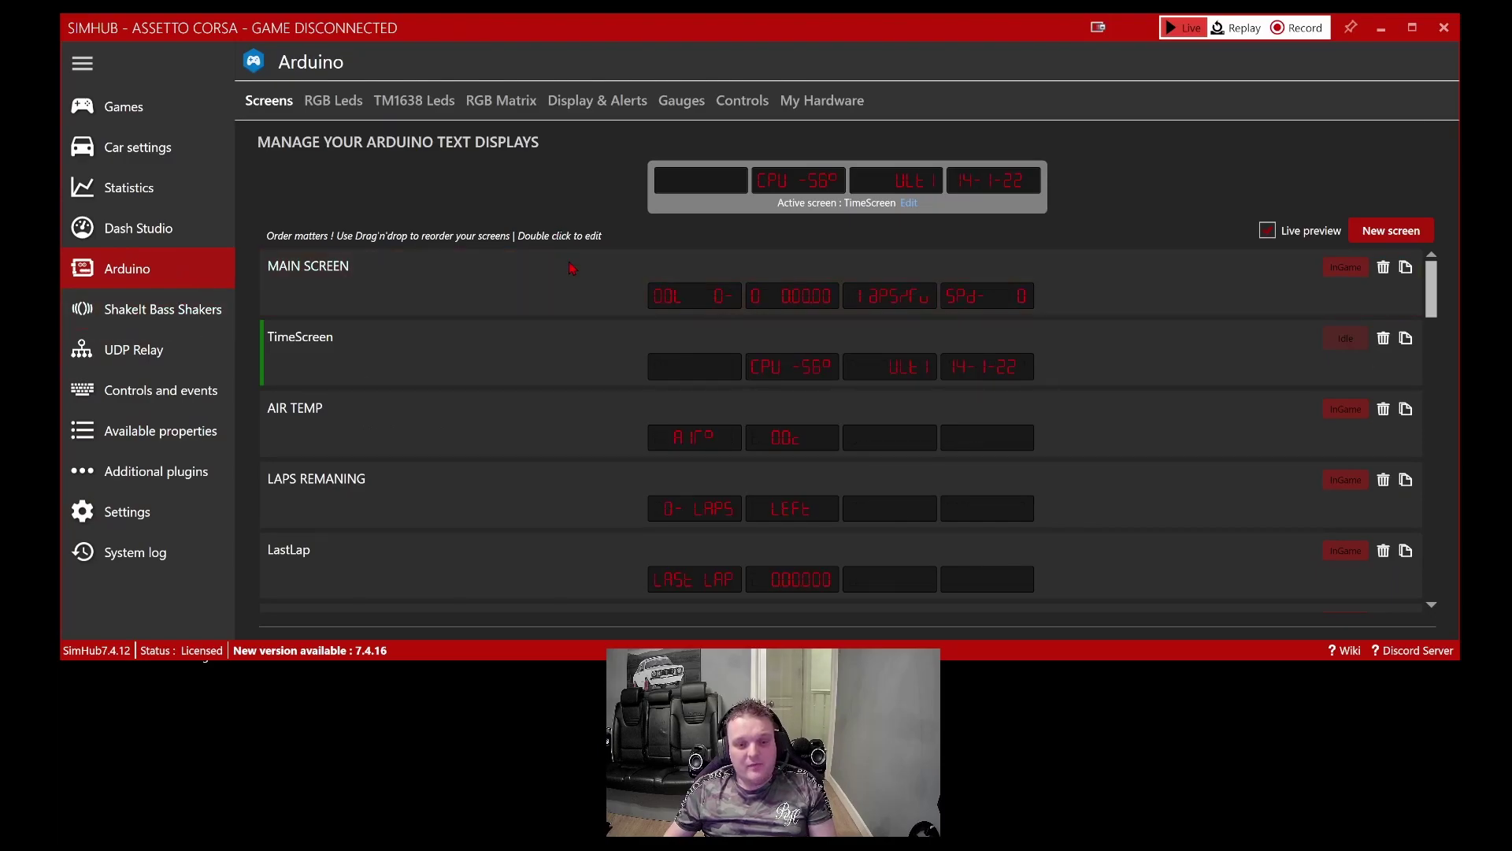
pyautogui.scroll(-1, 575, 309)
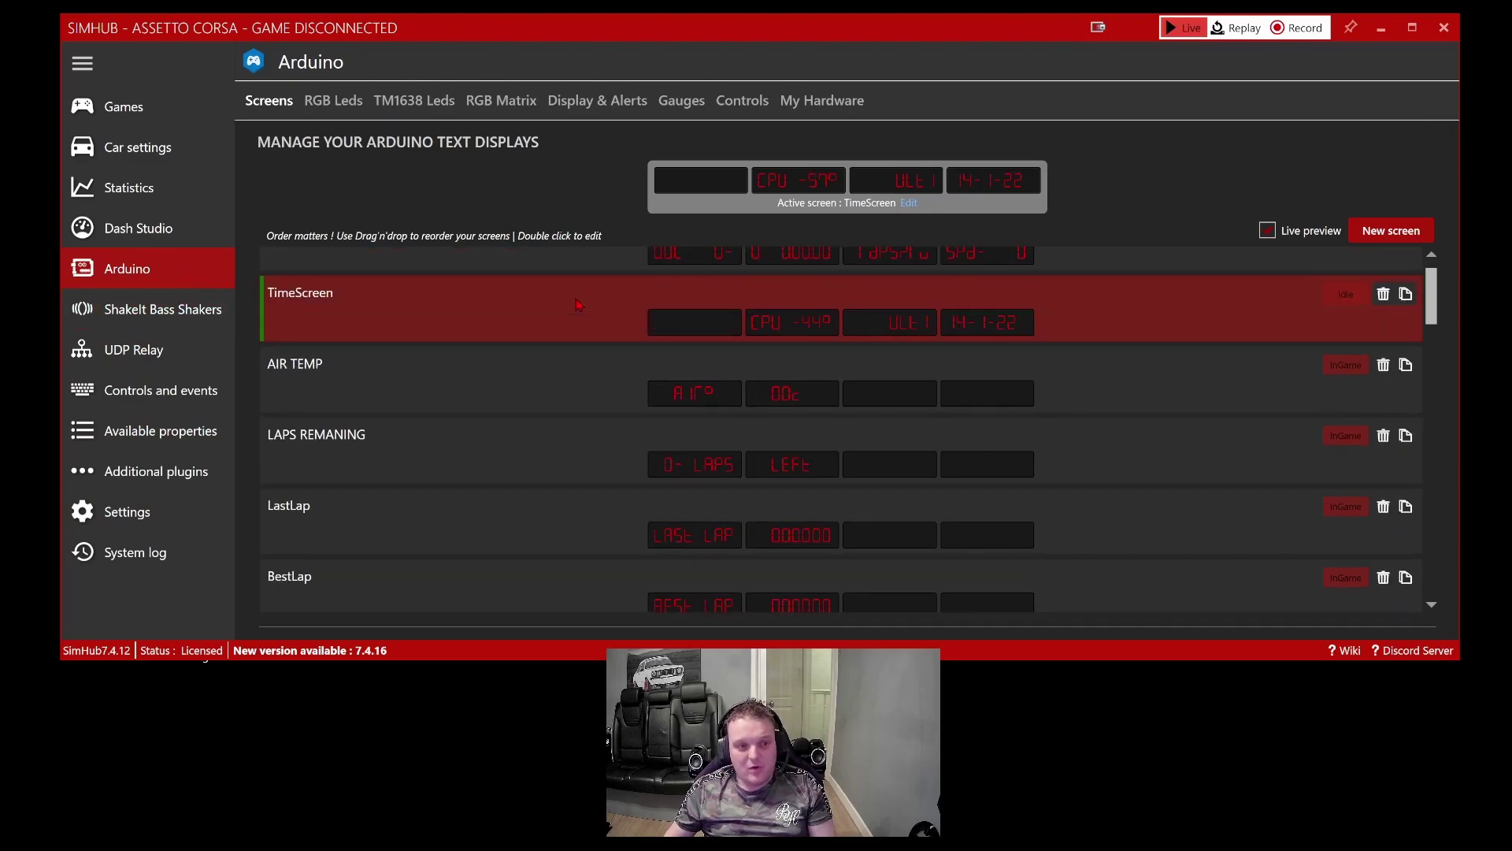
pyautogui.scroll(1, 582, 315)
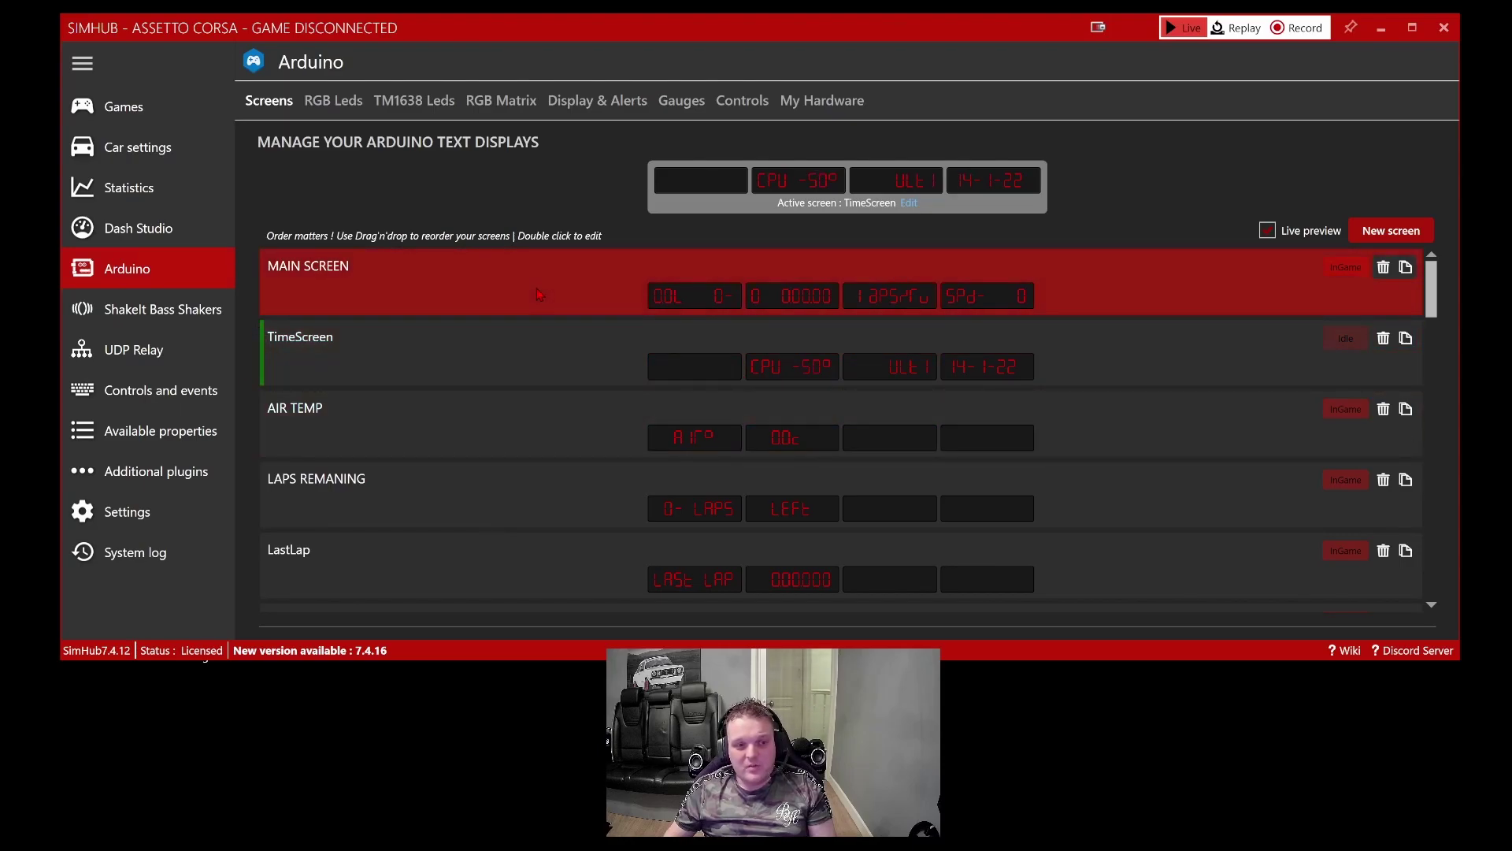
pyautogui.doubleClick(539, 294)
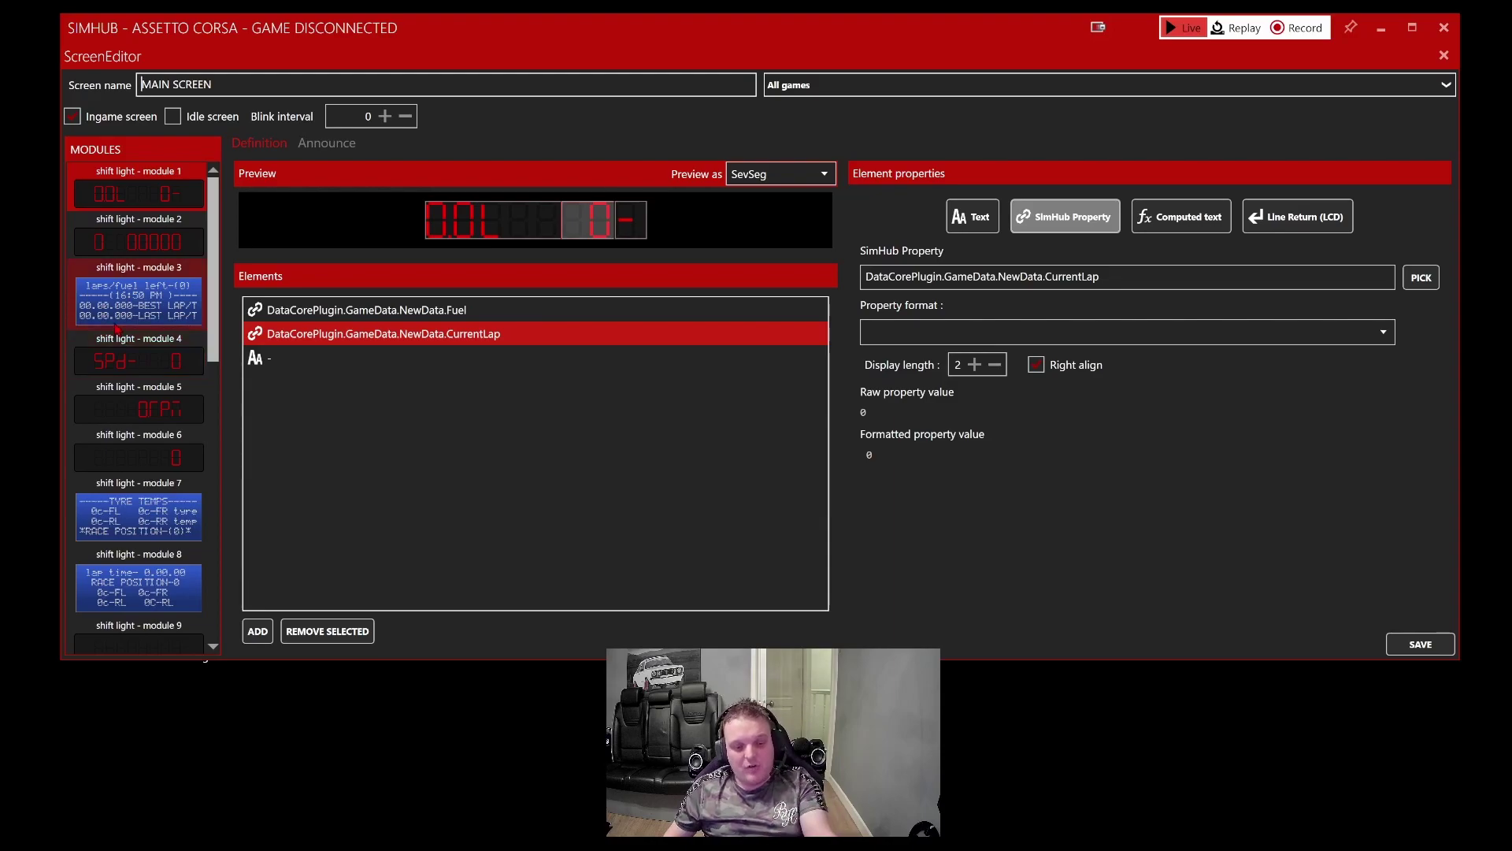
pyautogui.scroll(-3, 145, 366)
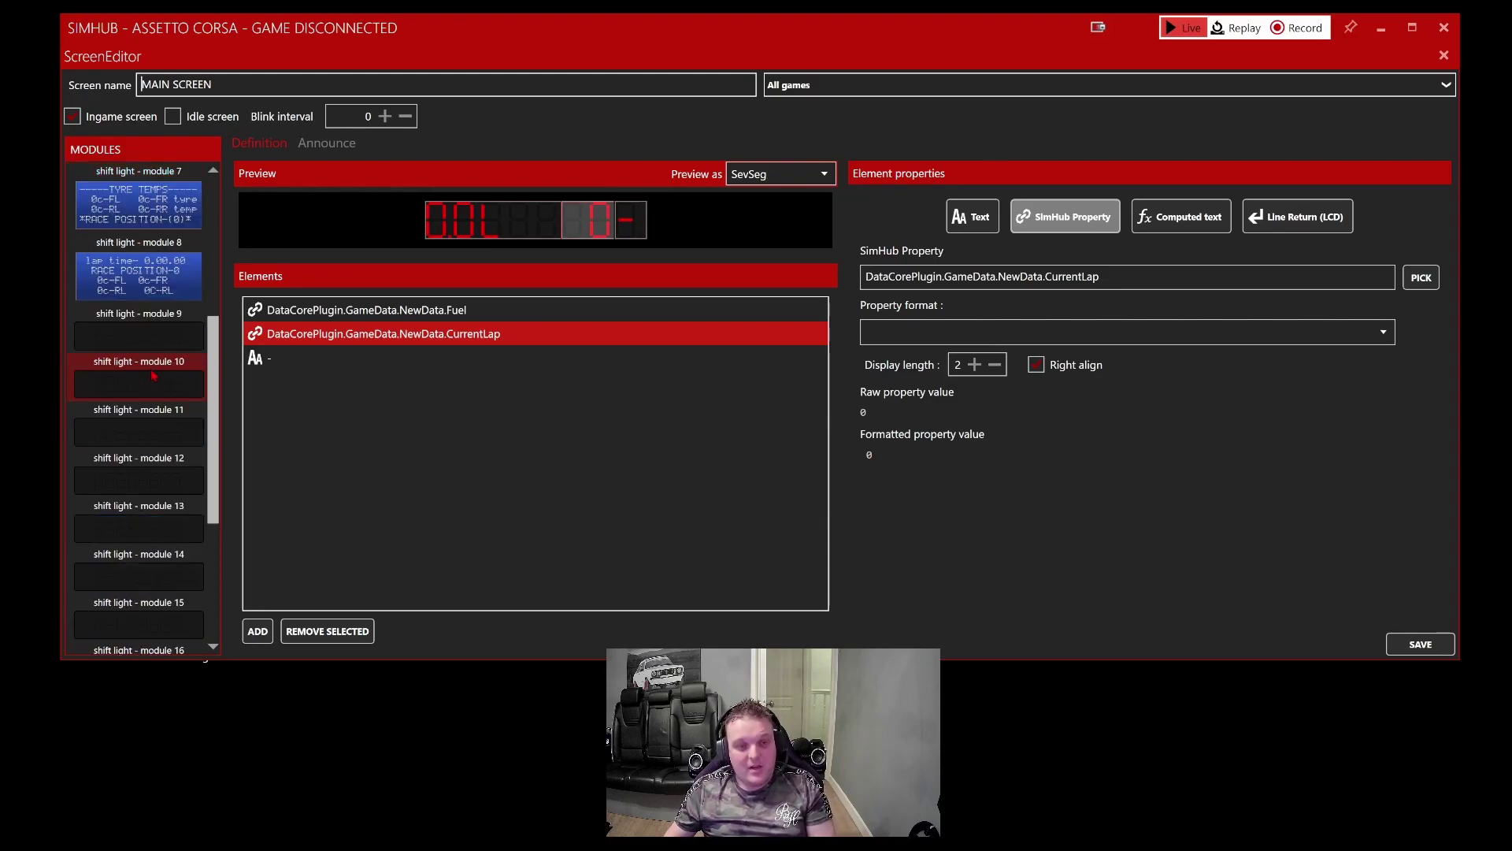
pyautogui.scroll(2, 156, 373)
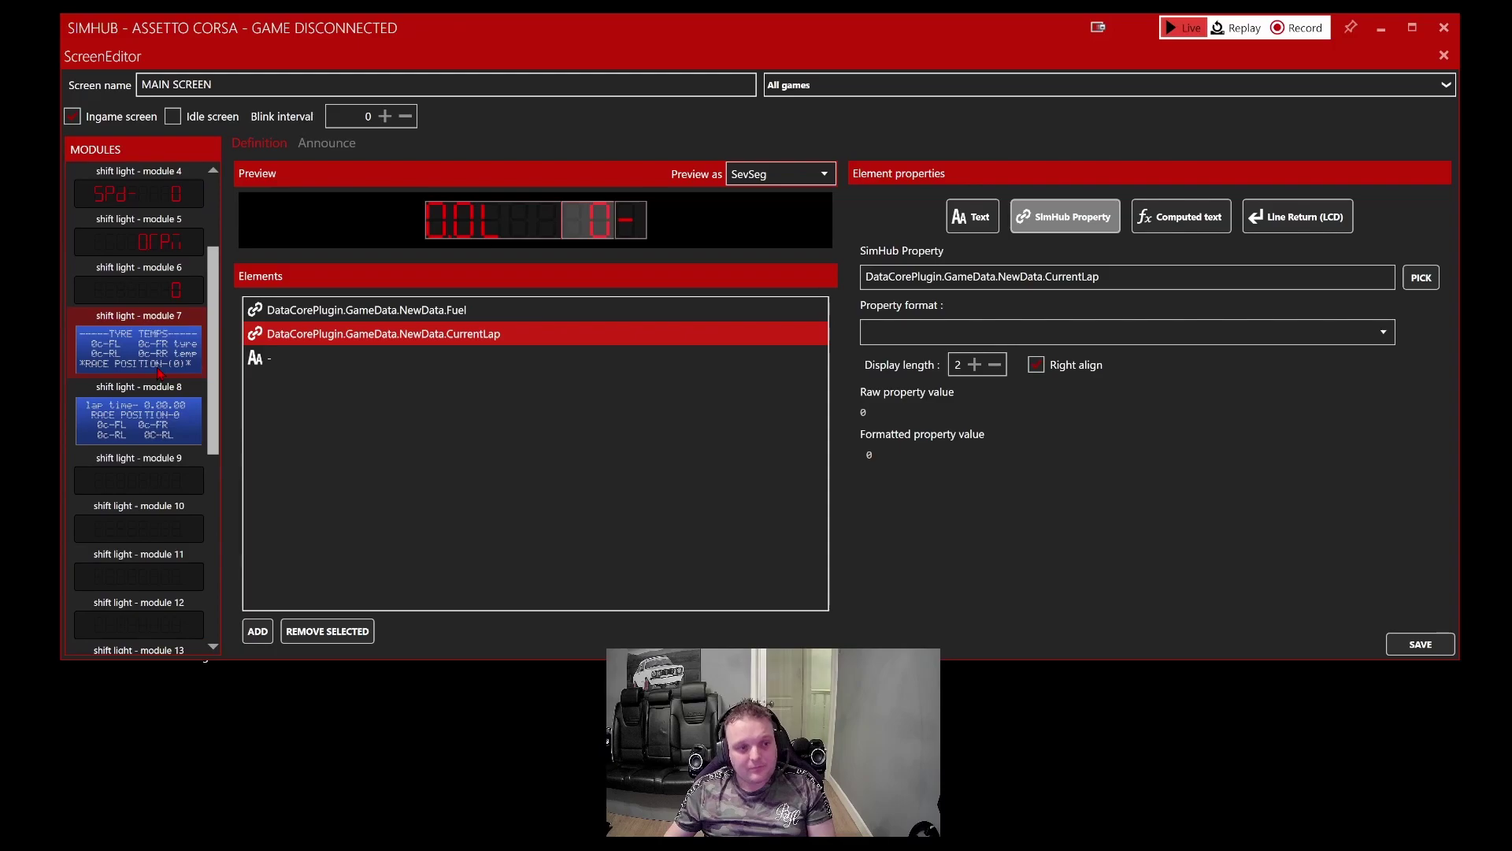
# Inspect the elements of shift light module 7, including the tyre temperature properties, the *RACE POSITION text and the Position property.
pyautogui.click(144, 361)
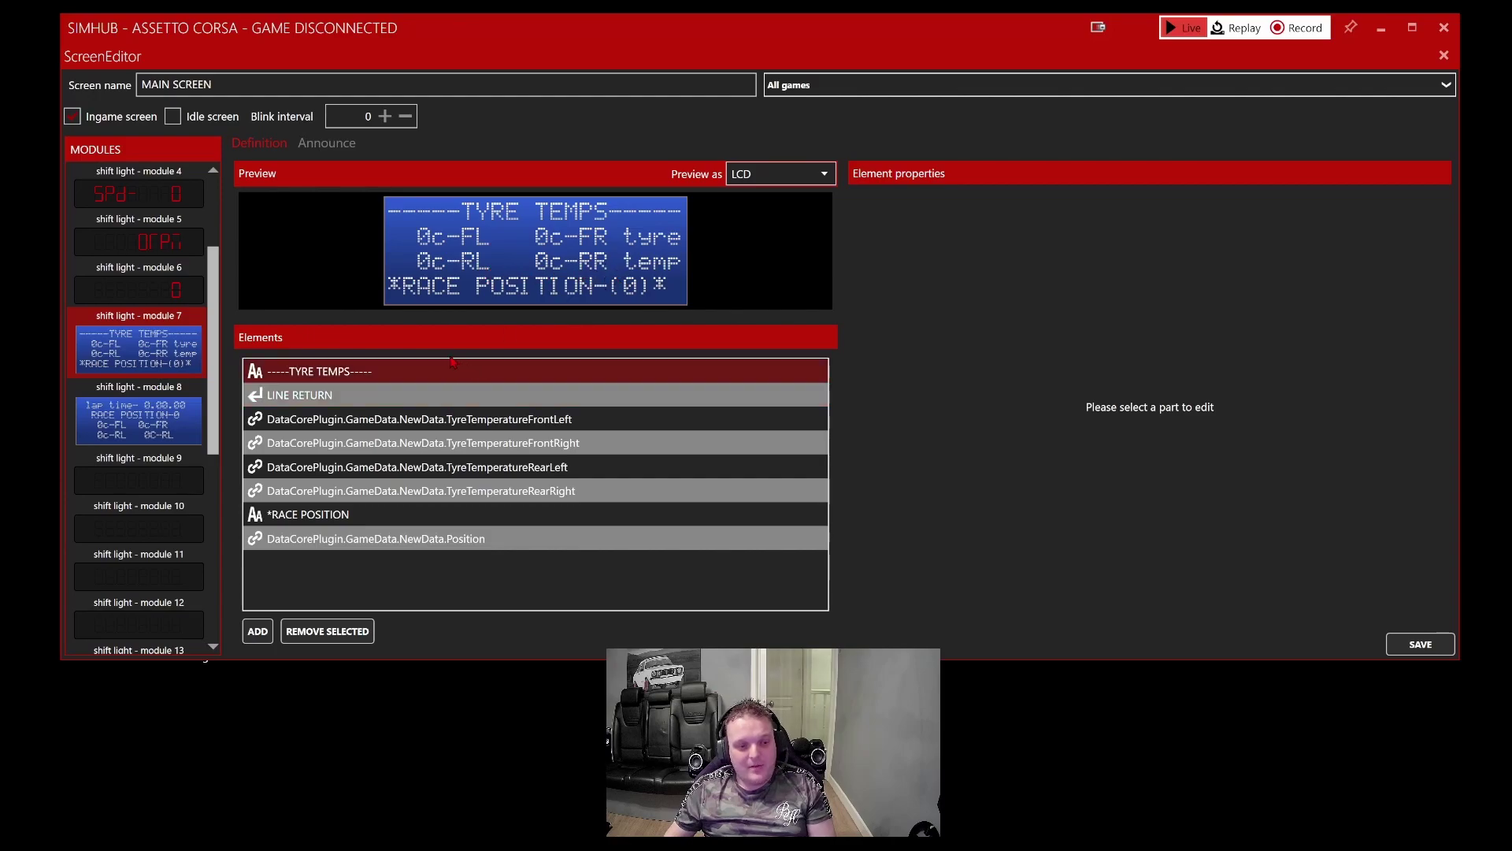
pyautogui.click(331, 427)
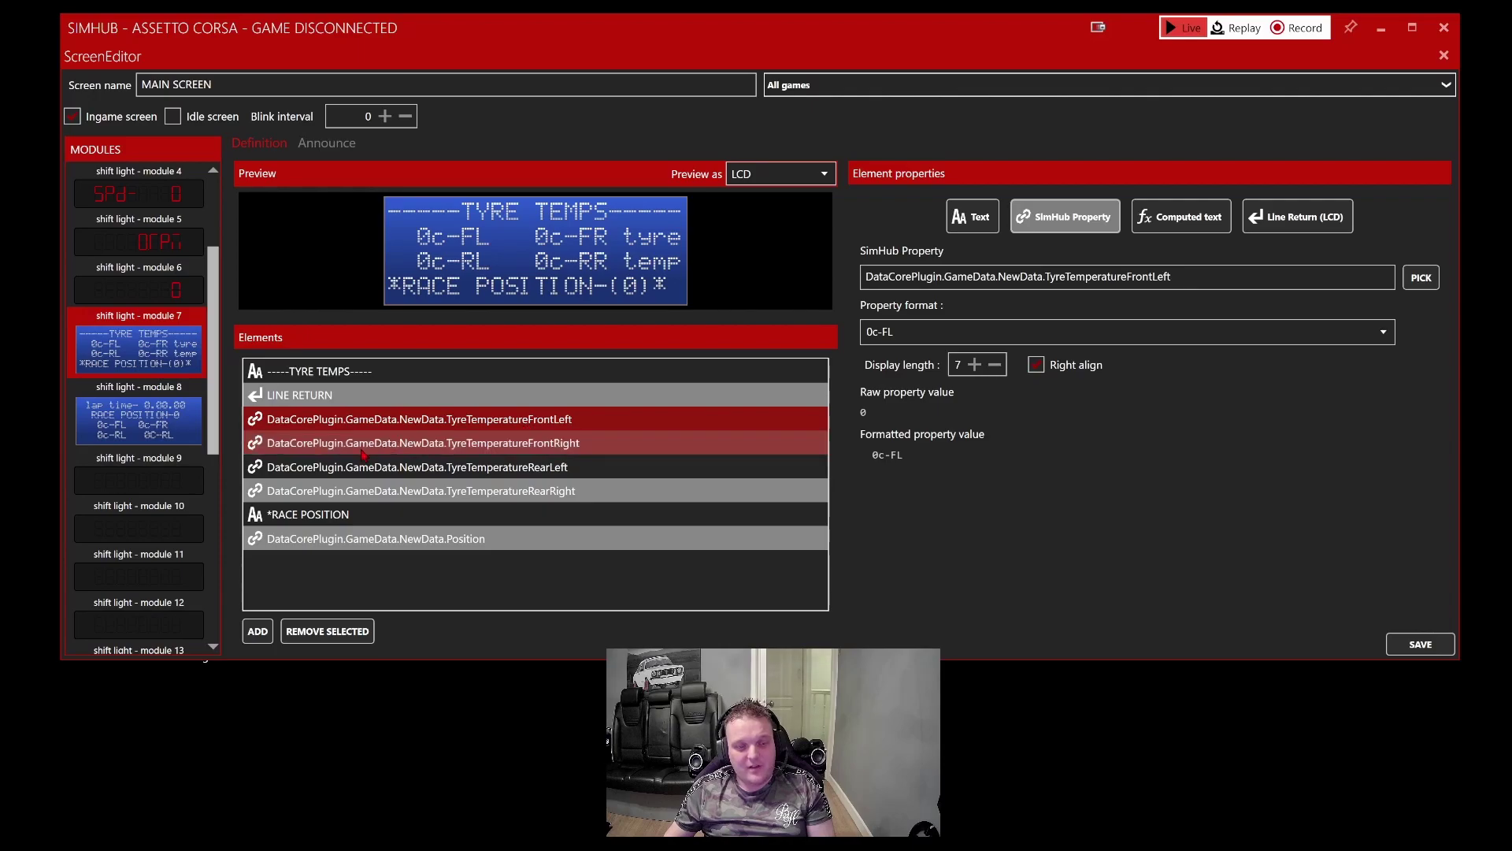
pyautogui.click(510, 451)
pyautogui.click(467, 469)
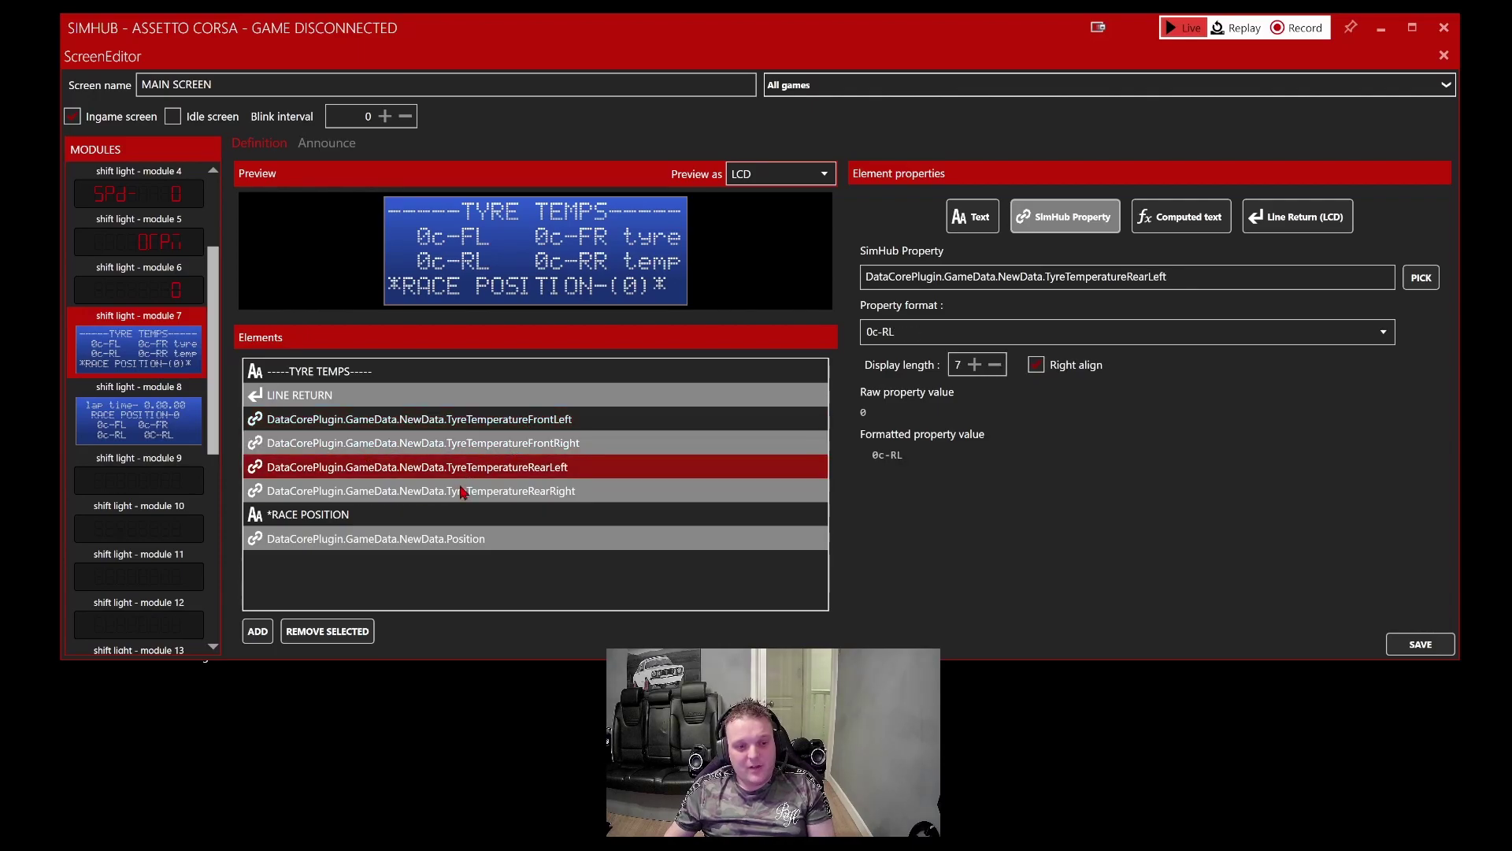
pyautogui.click(465, 494)
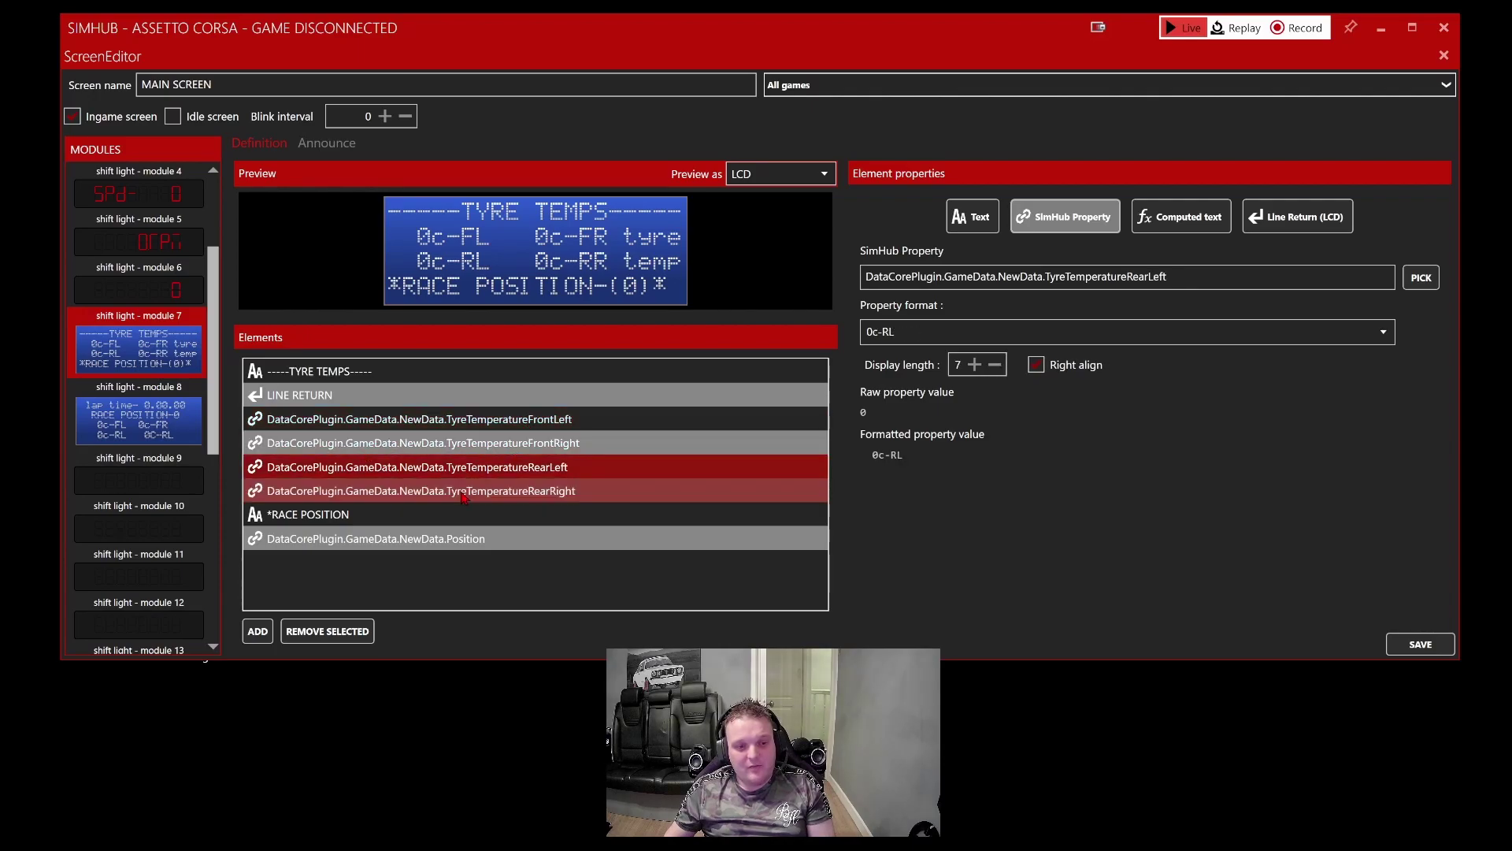
pyautogui.click(327, 519)
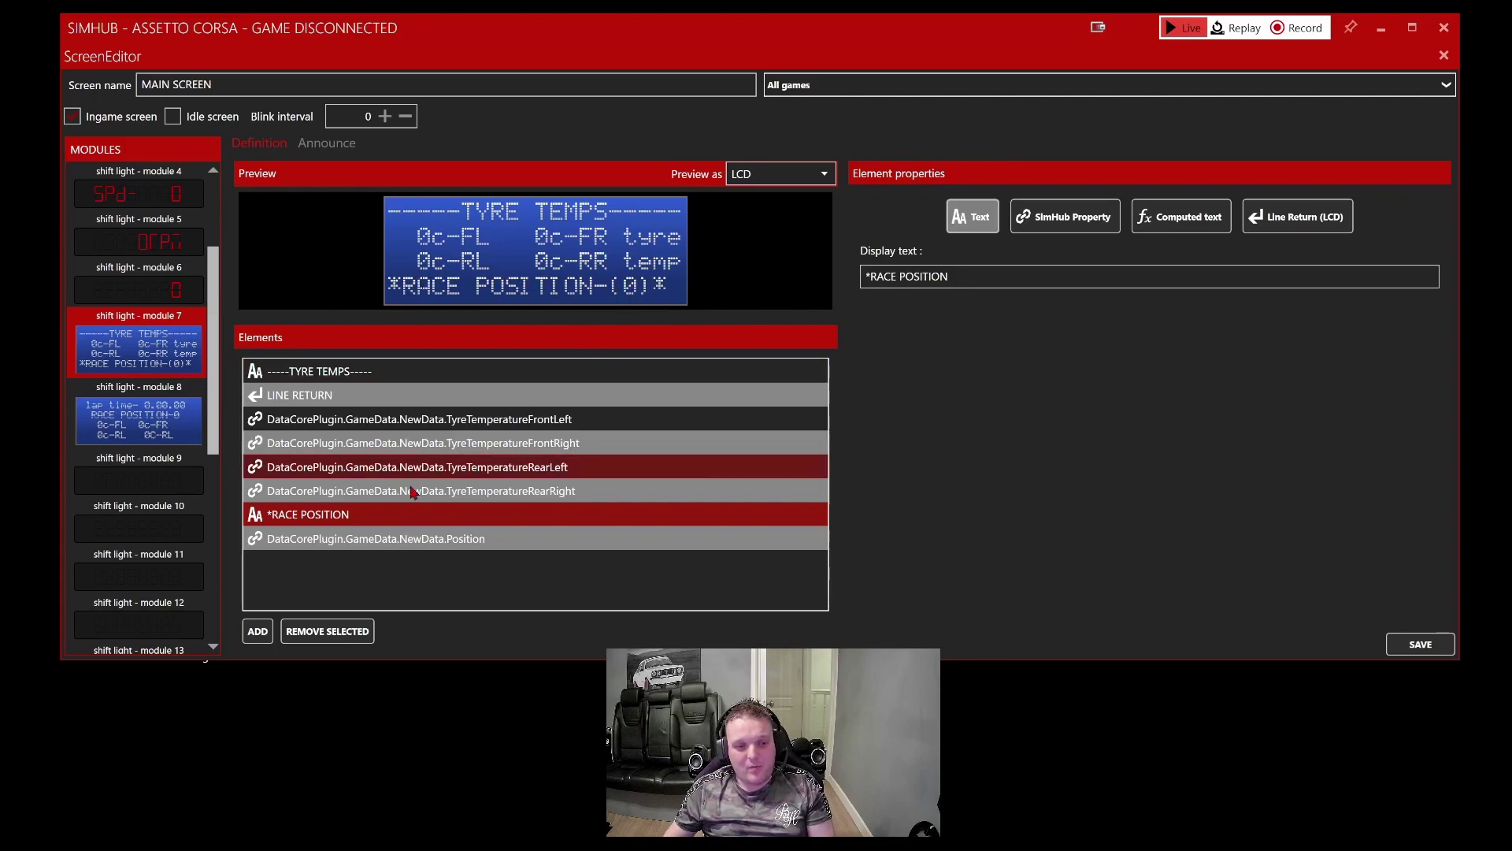
pyautogui.click(453, 544)
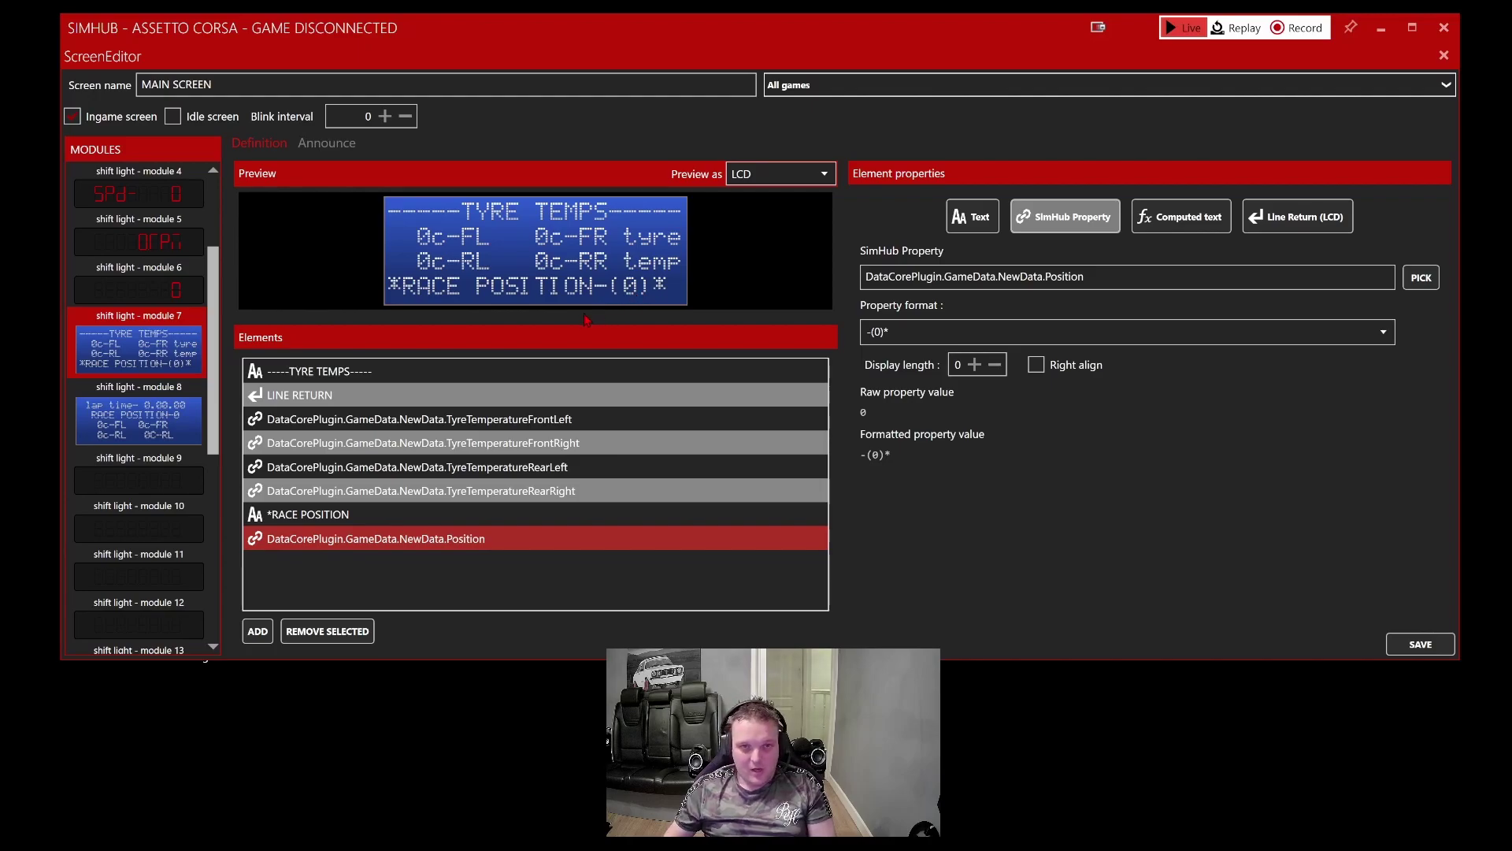
# Move shift light module 8 above module 7 in MAIN SCREEN's module order, checking the contents of both.
pyautogui.click(138, 424)
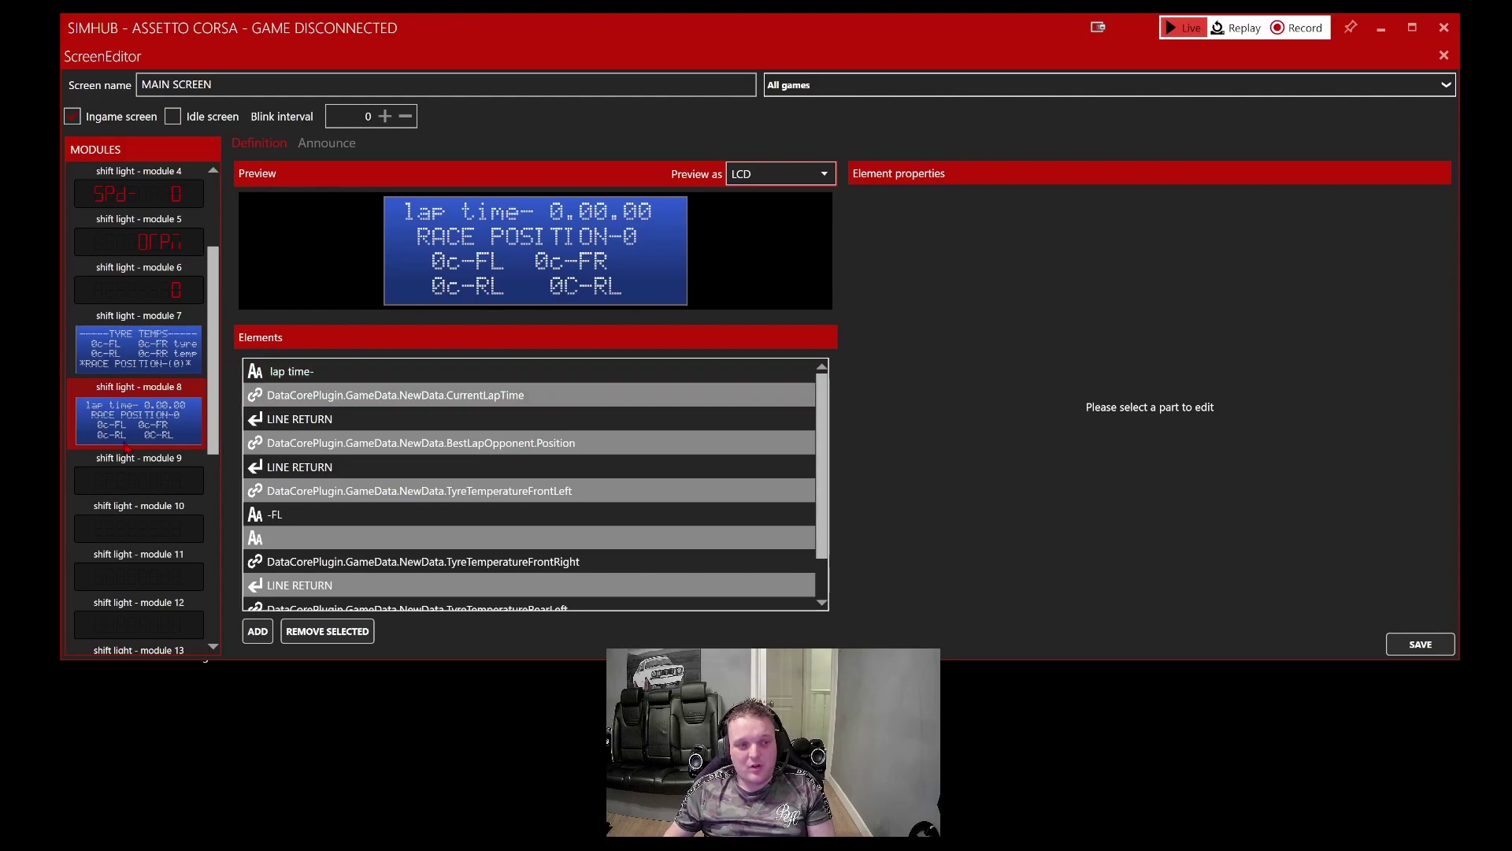
pyautogui.moveTo(139, 422); pyautogui.dragTo(162, 394)
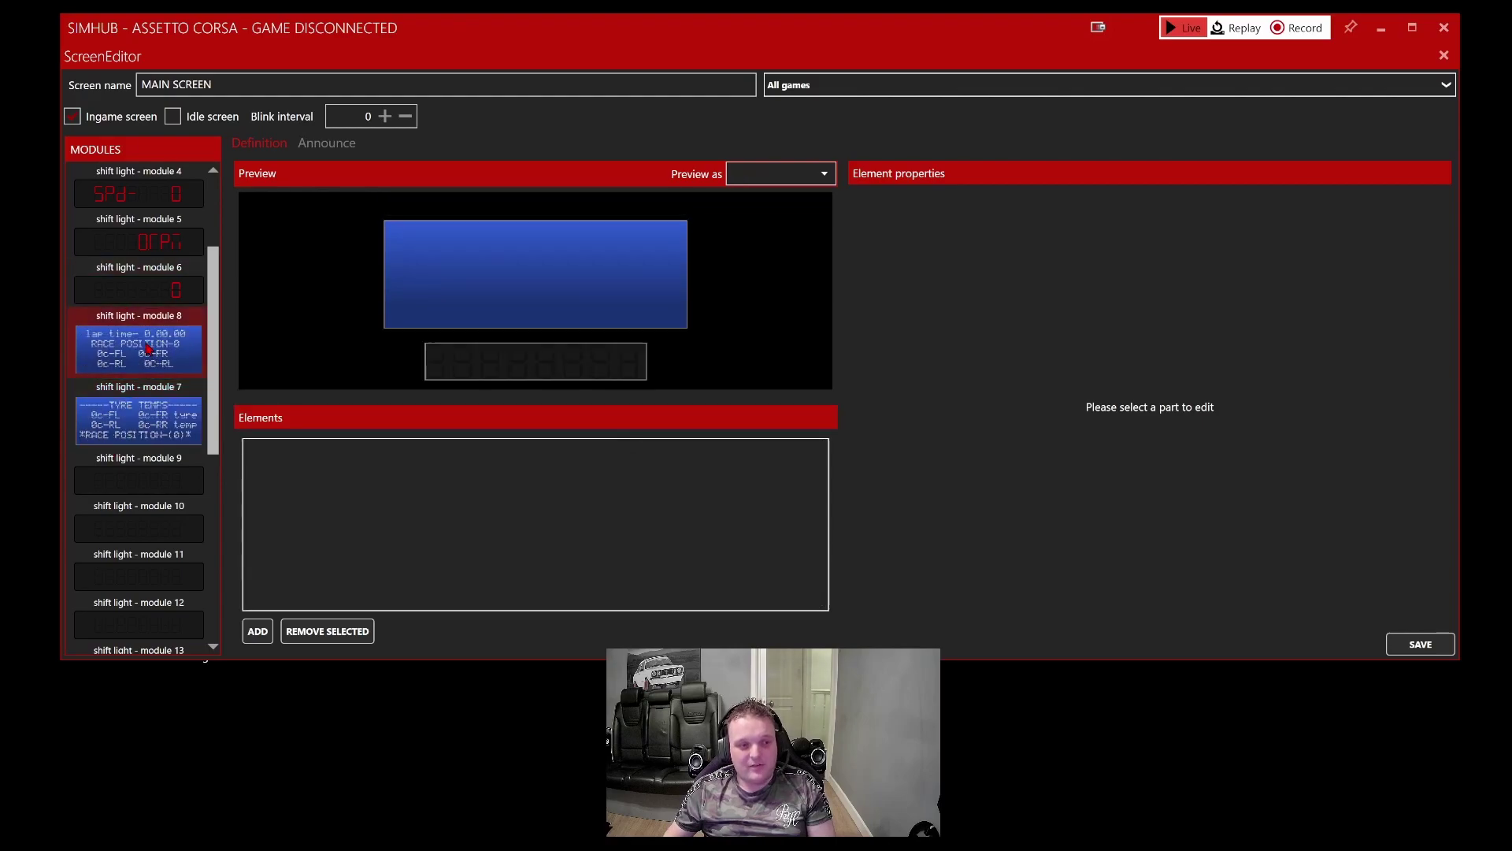
pyautogui.click(167, 396)
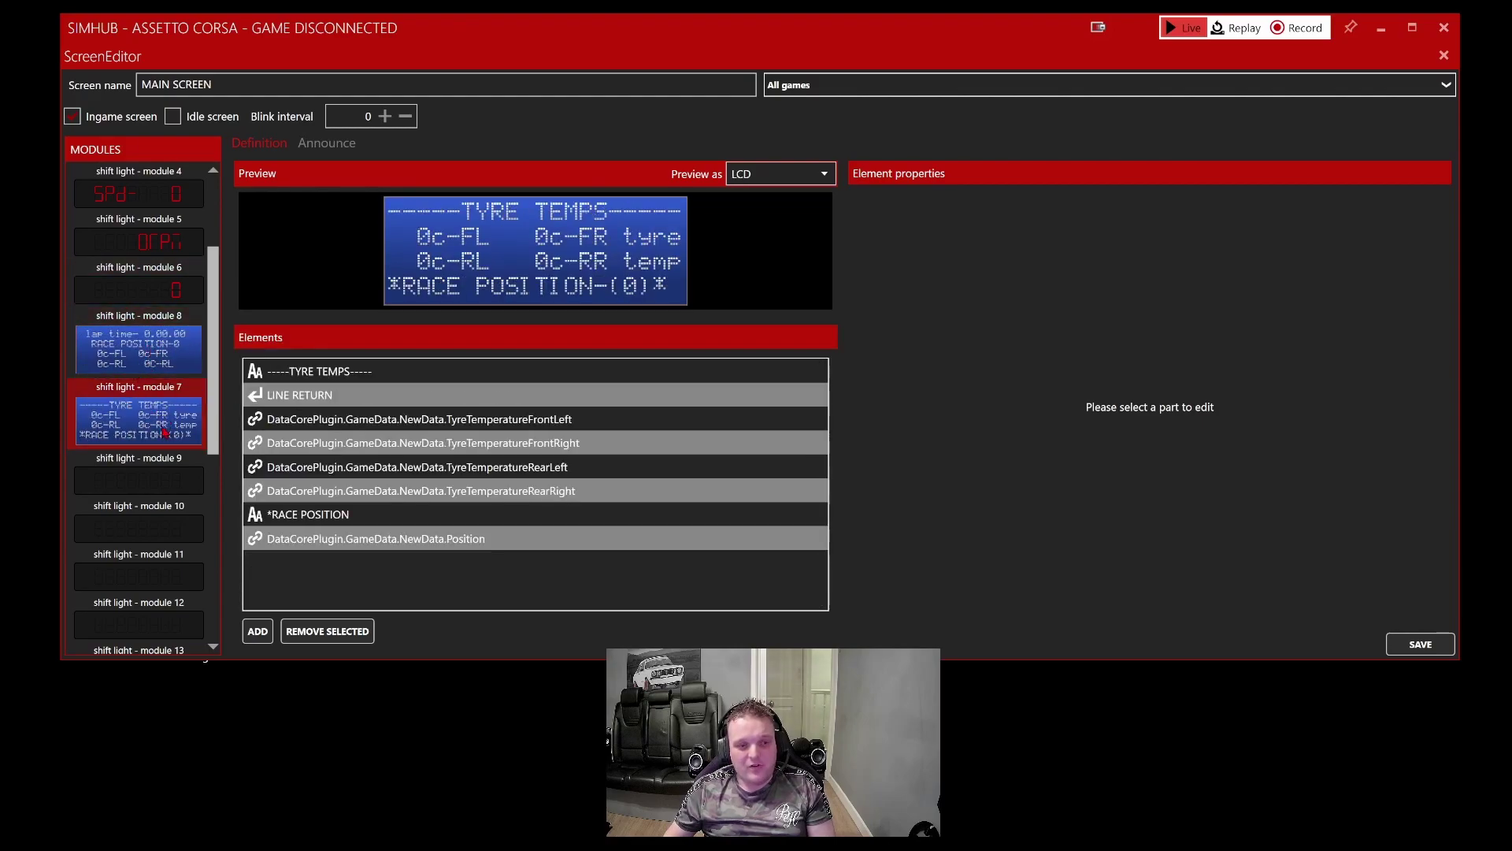
# View the contents of shift light modules 4, 5 and 6, and close the screen editor without saving.
pyautogui.click(122, 195)
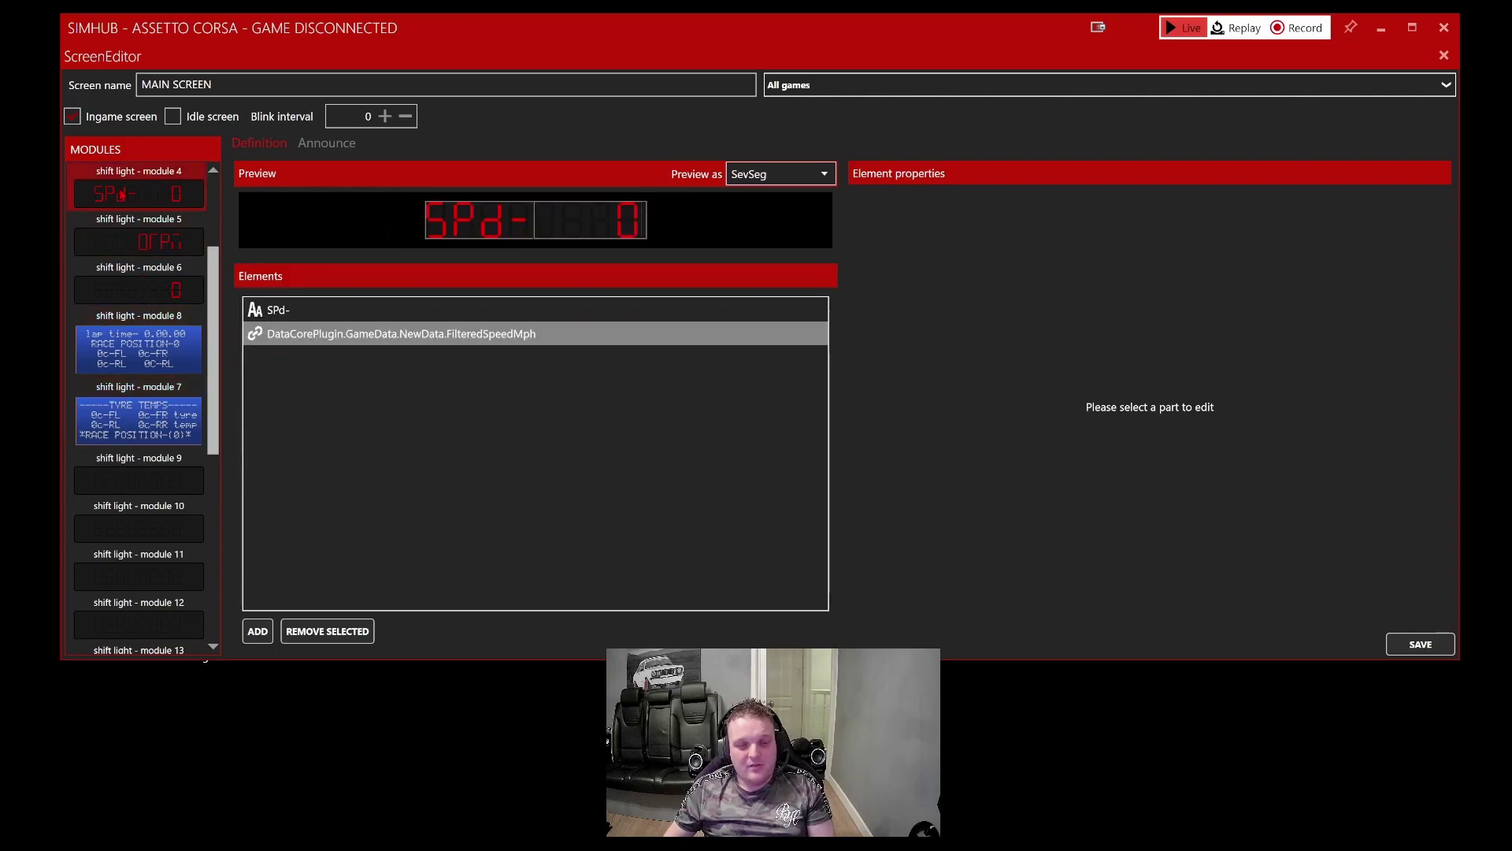
pyautogui.click(136, 243)
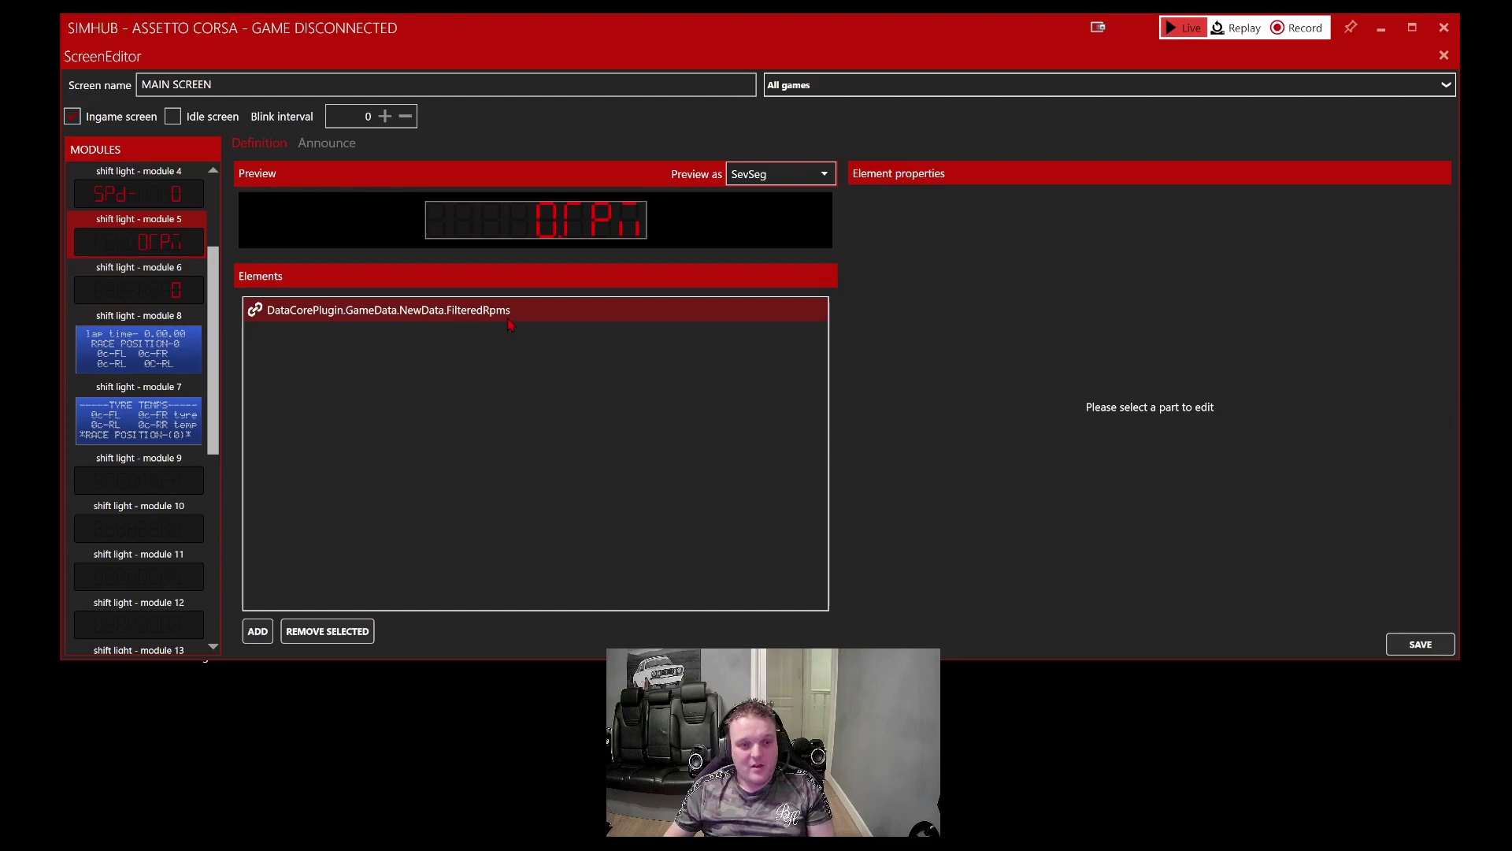
pyautogui.click(158, 293)
pyautogui.click(155, 195)
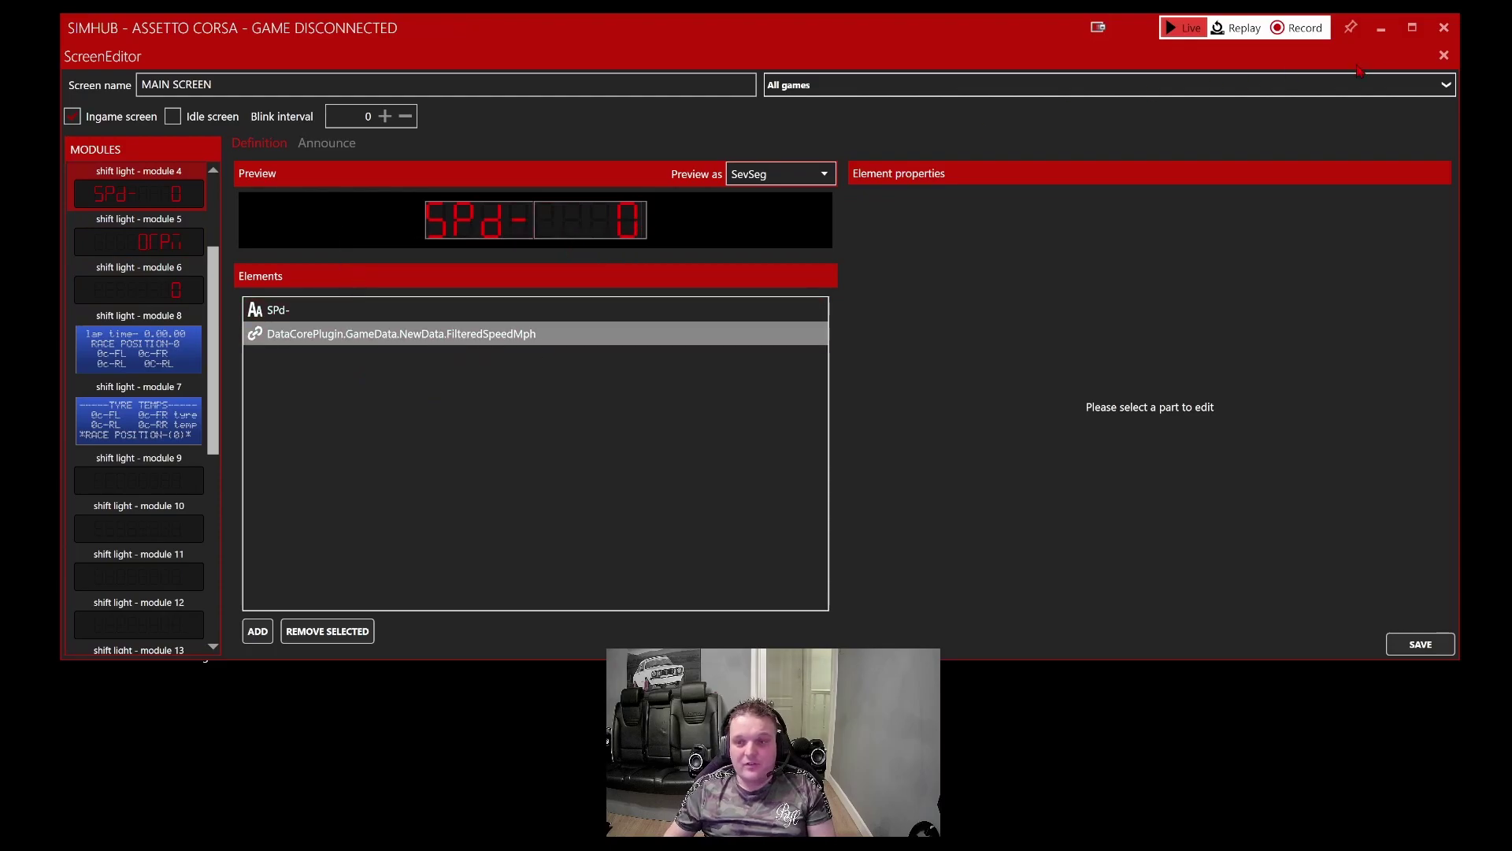
pyautogui.click(1438, 53)
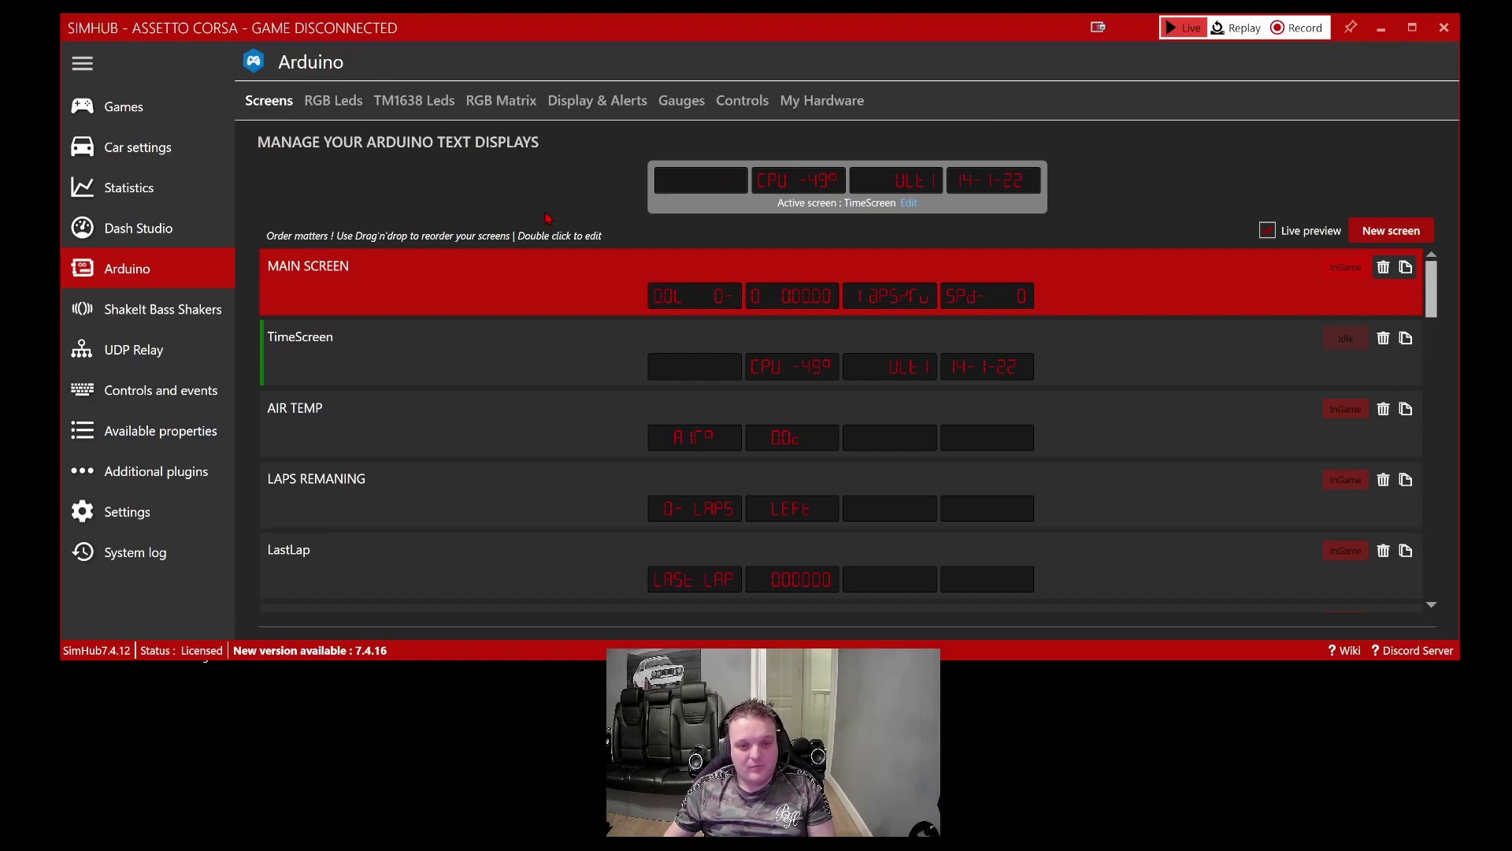
# Review the Arduino screen list from MAIN SCREEN down to FuelRemainingLiters, examining what each text display shows.
pyautogui.scroll(-3, 551, 333)
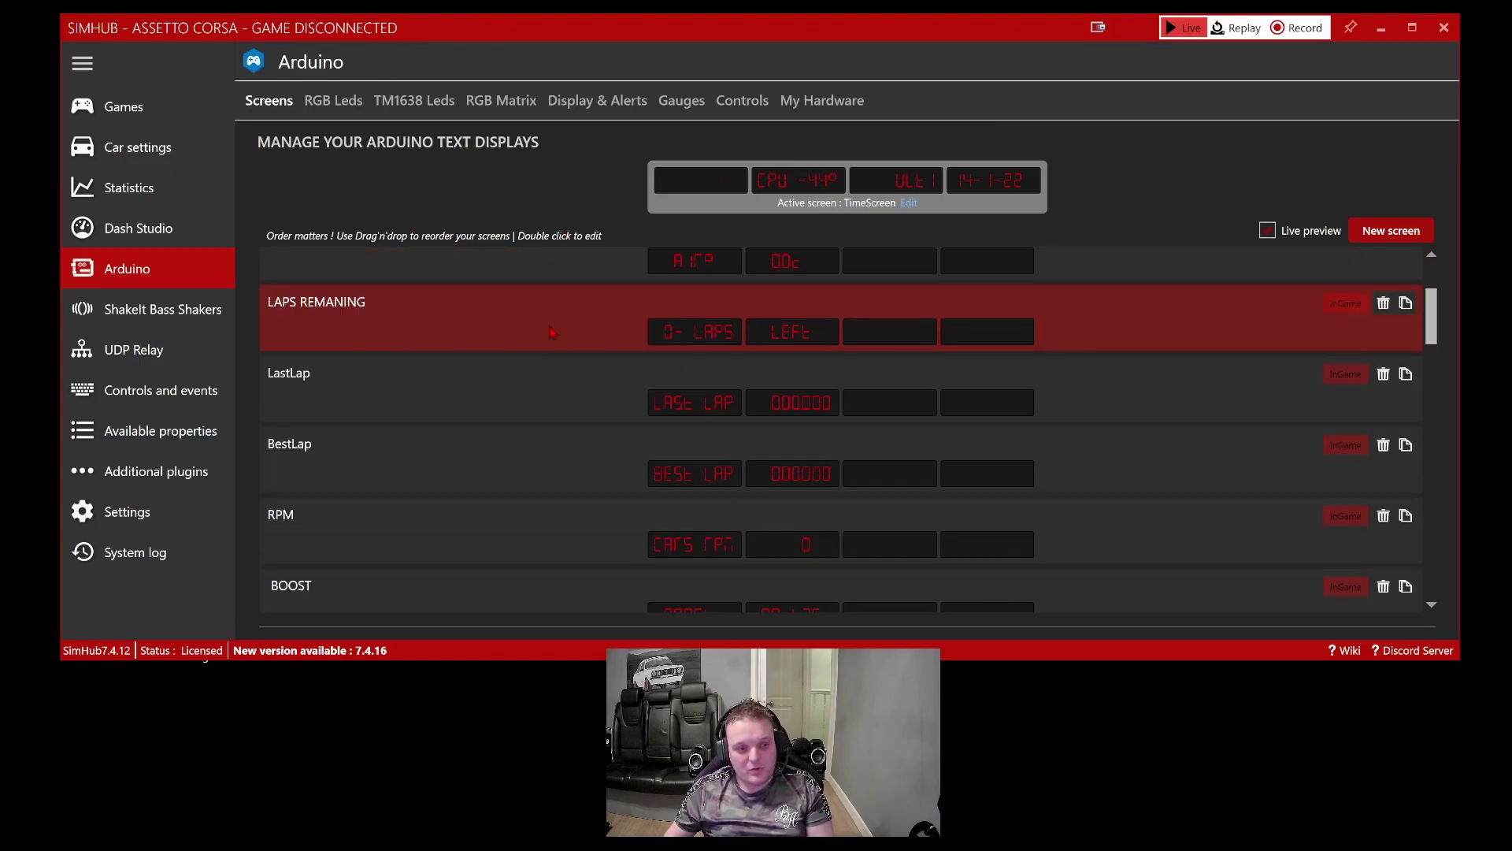
pyautogui.scroll(-2, 553, 321)
pyautogui.scroll(-2, 554, 320)
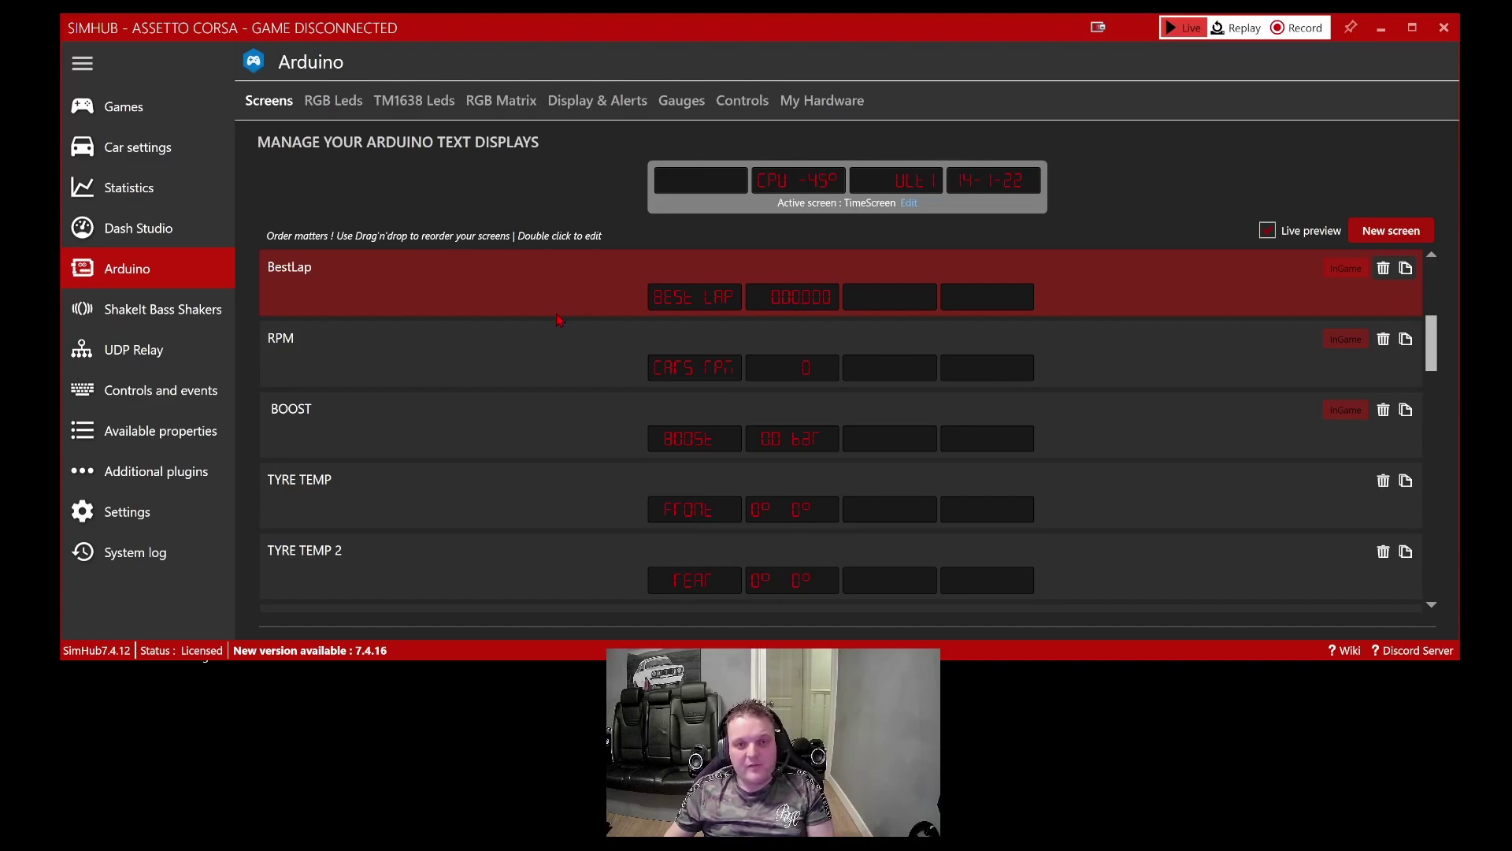
pyautogui.scroll(-1, 553, 370)
pyautogui.scroll(-1, 553, 378)
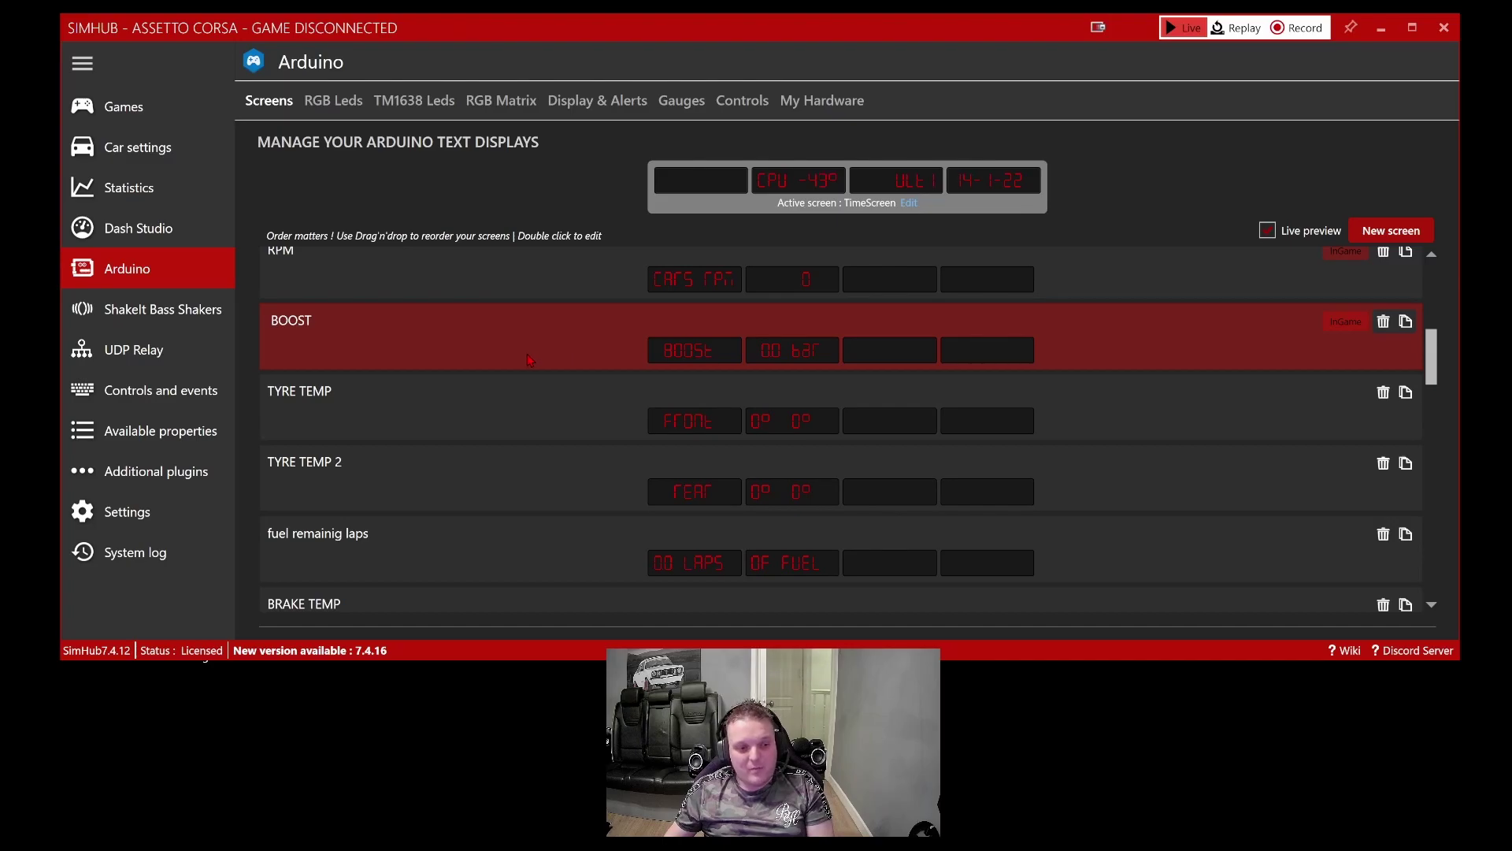
pyautogui.scroll(-1, 530, 363)
pyautogui.scroll(-1, 573, 381)
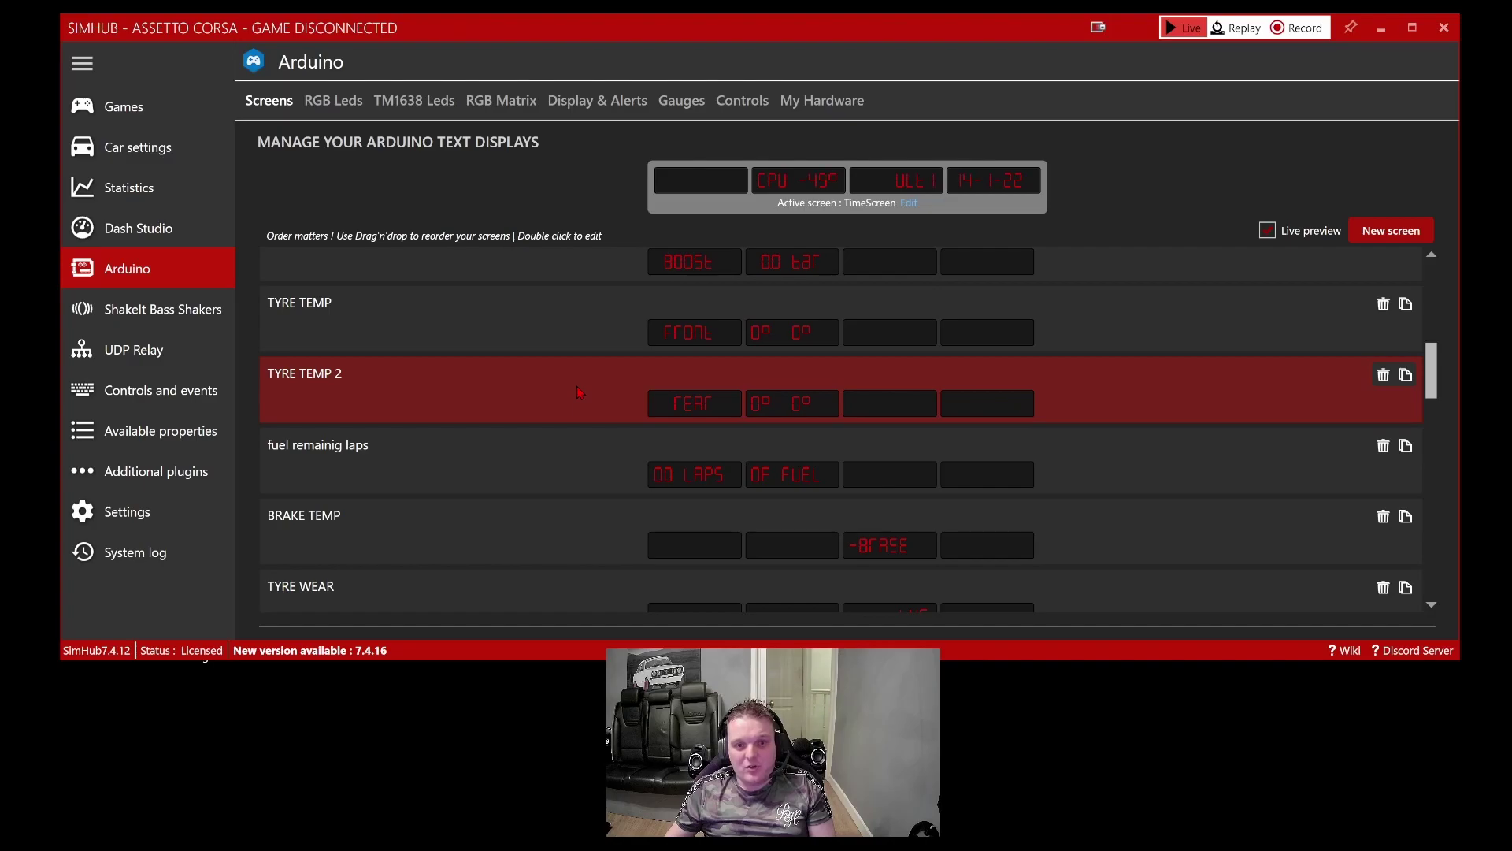
pyautogui.scroll(-2, 554, 406)
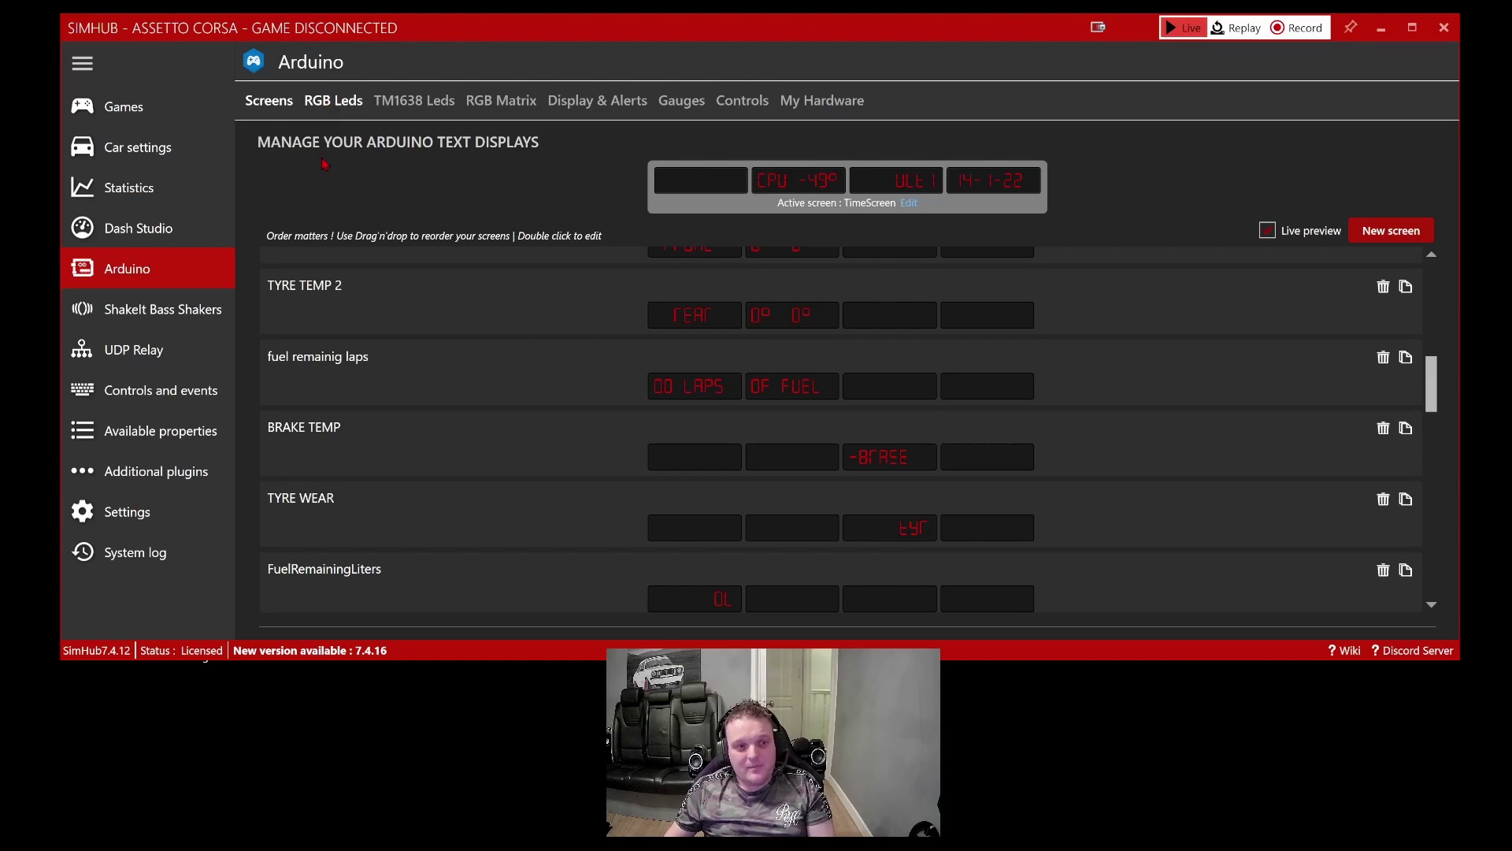
# Examine the RGB LED effects in the default profile, including the flag, low fuel and custom formula entries.
pyautogui.click(331, 109)
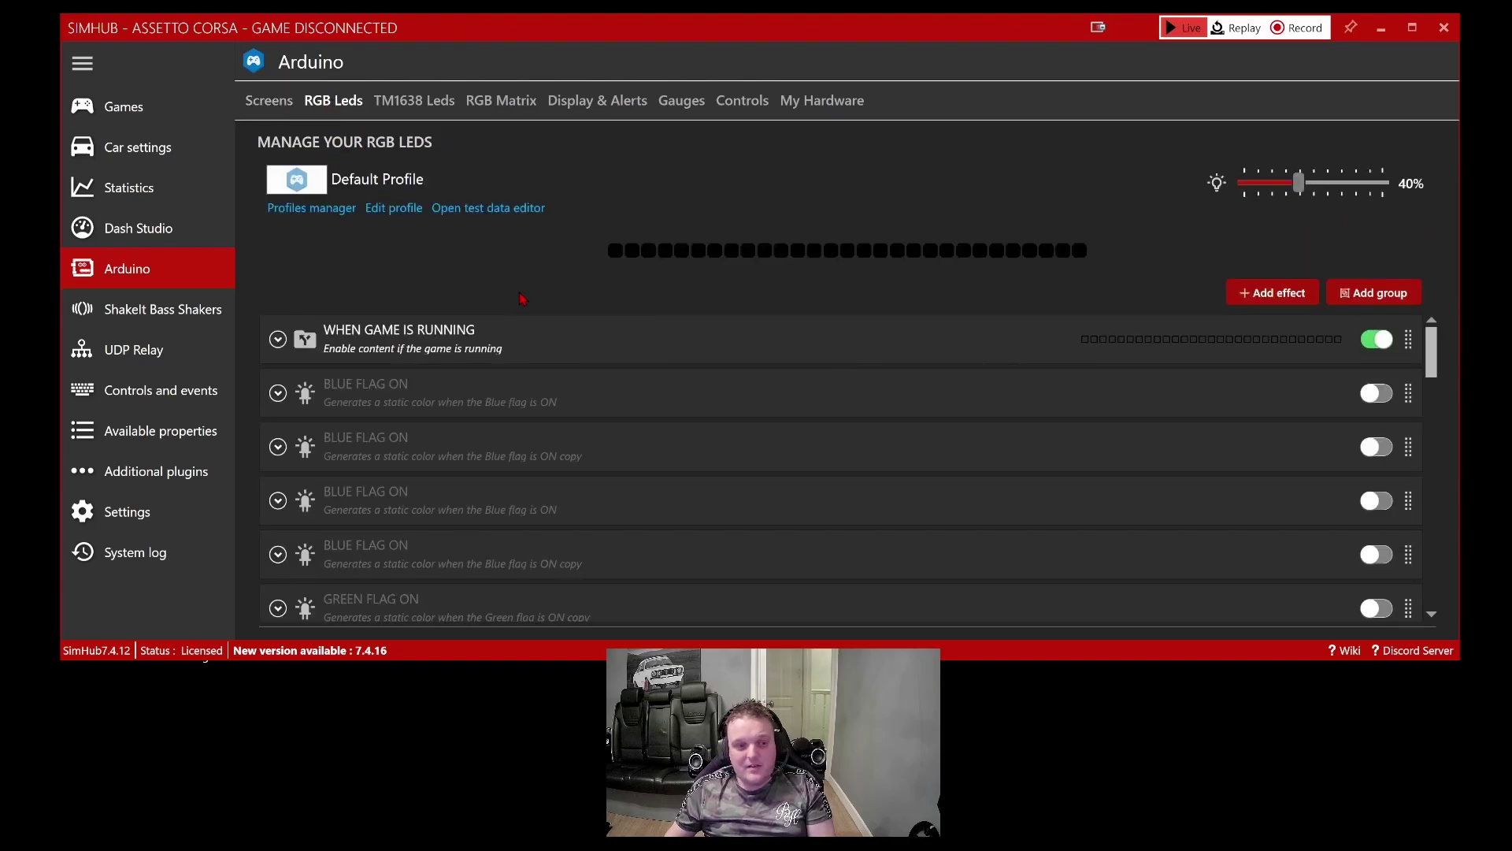
pyautogui.scroll(-5, 555, 331)
pyautogui.scroll(-2, 660, 383)
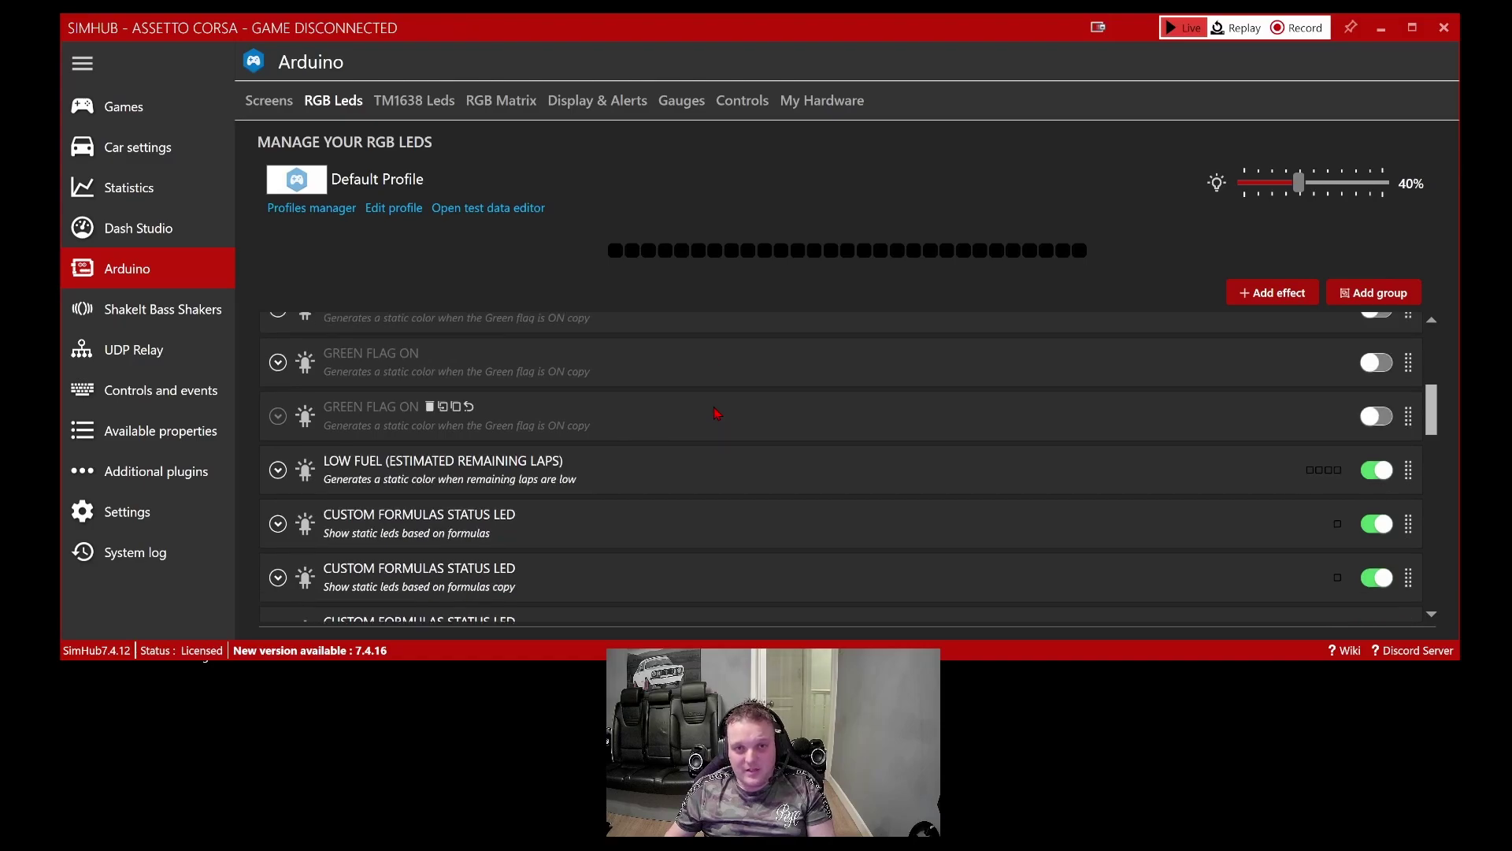
pyautogui.scroll(-1, 717, 413)
pyautogui.scroll(2, 598, 462)
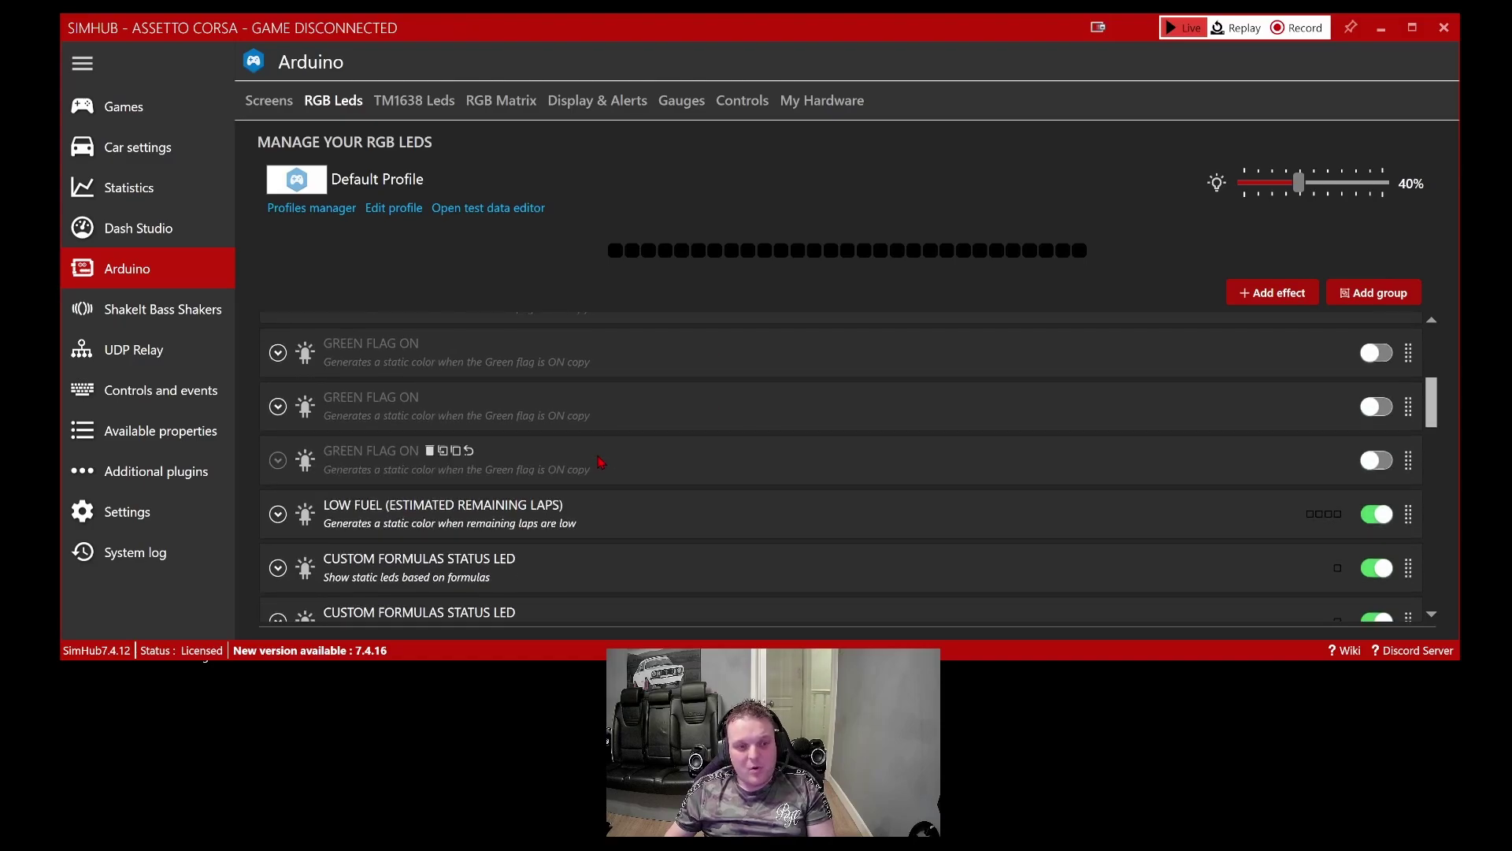
pyautogui.scroll(1, 604, 462)
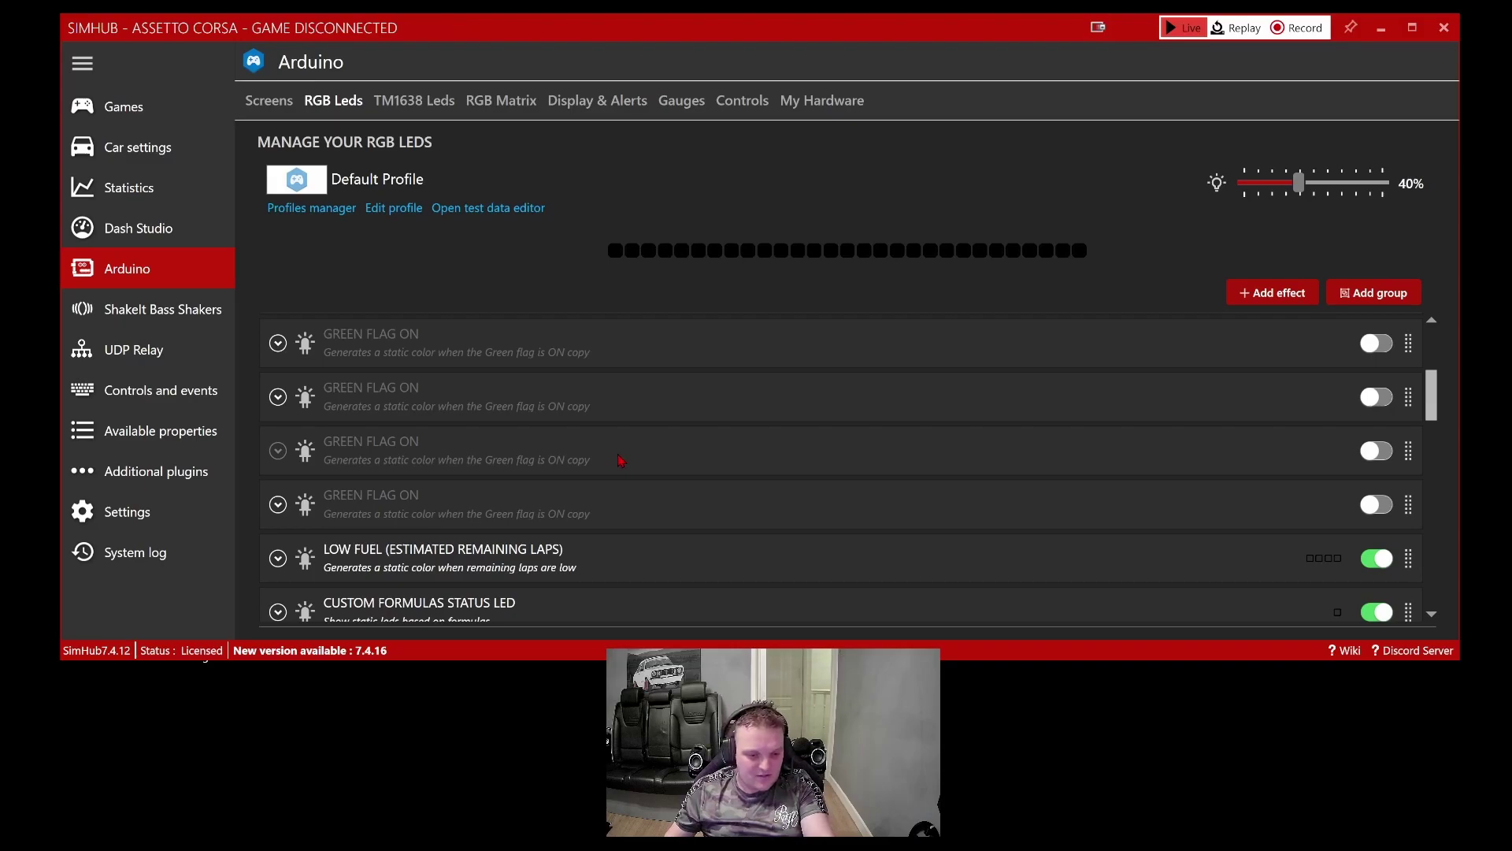
pyautogui.moveTo(626, 455)
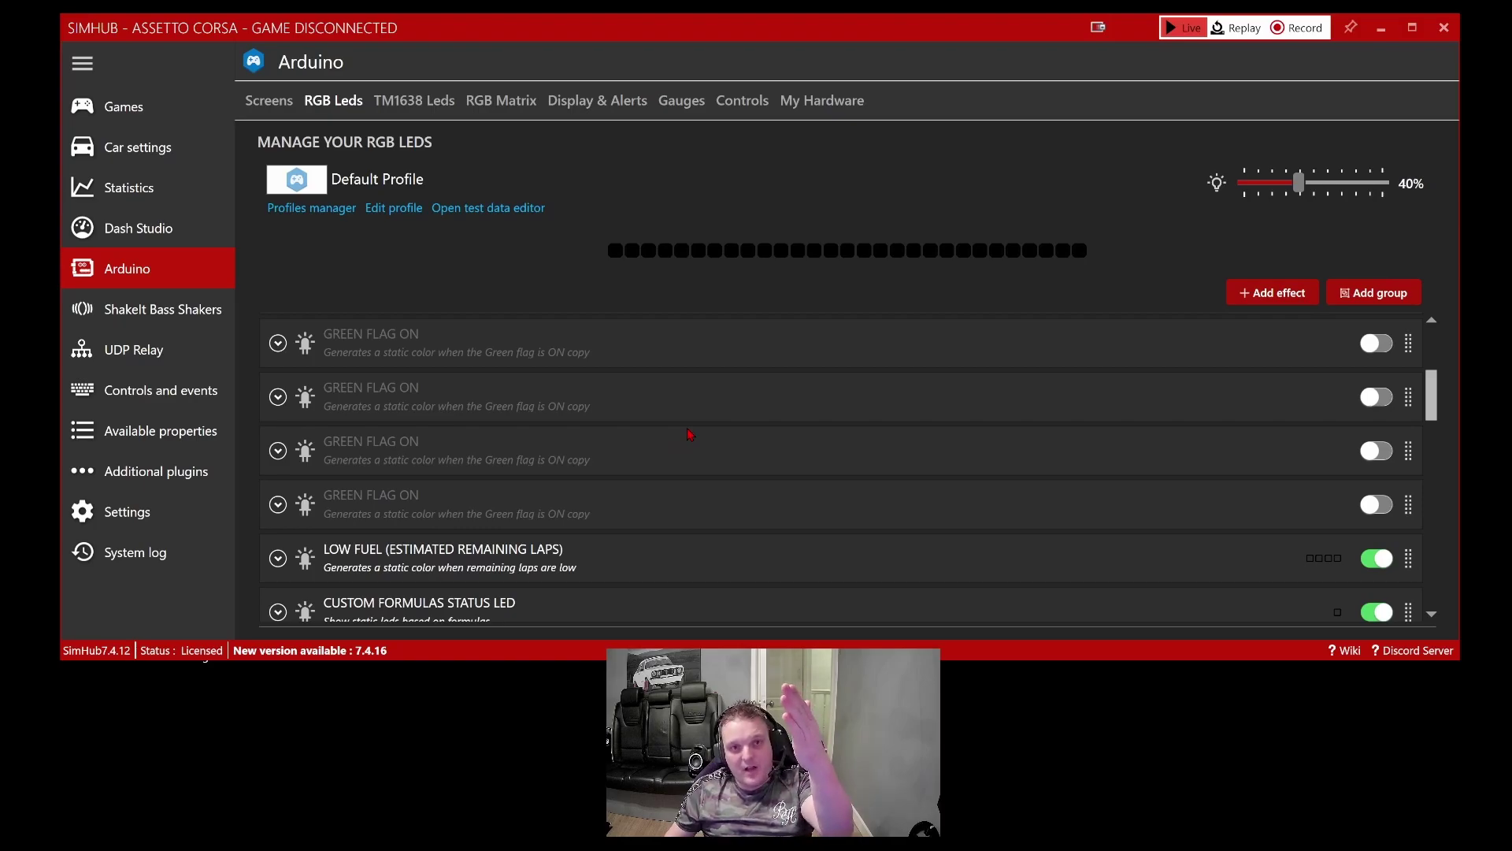
# Open the test data editor for the RGB matrix and preview the yellow and blue flag signals.
pyautogui.click(509, 107)
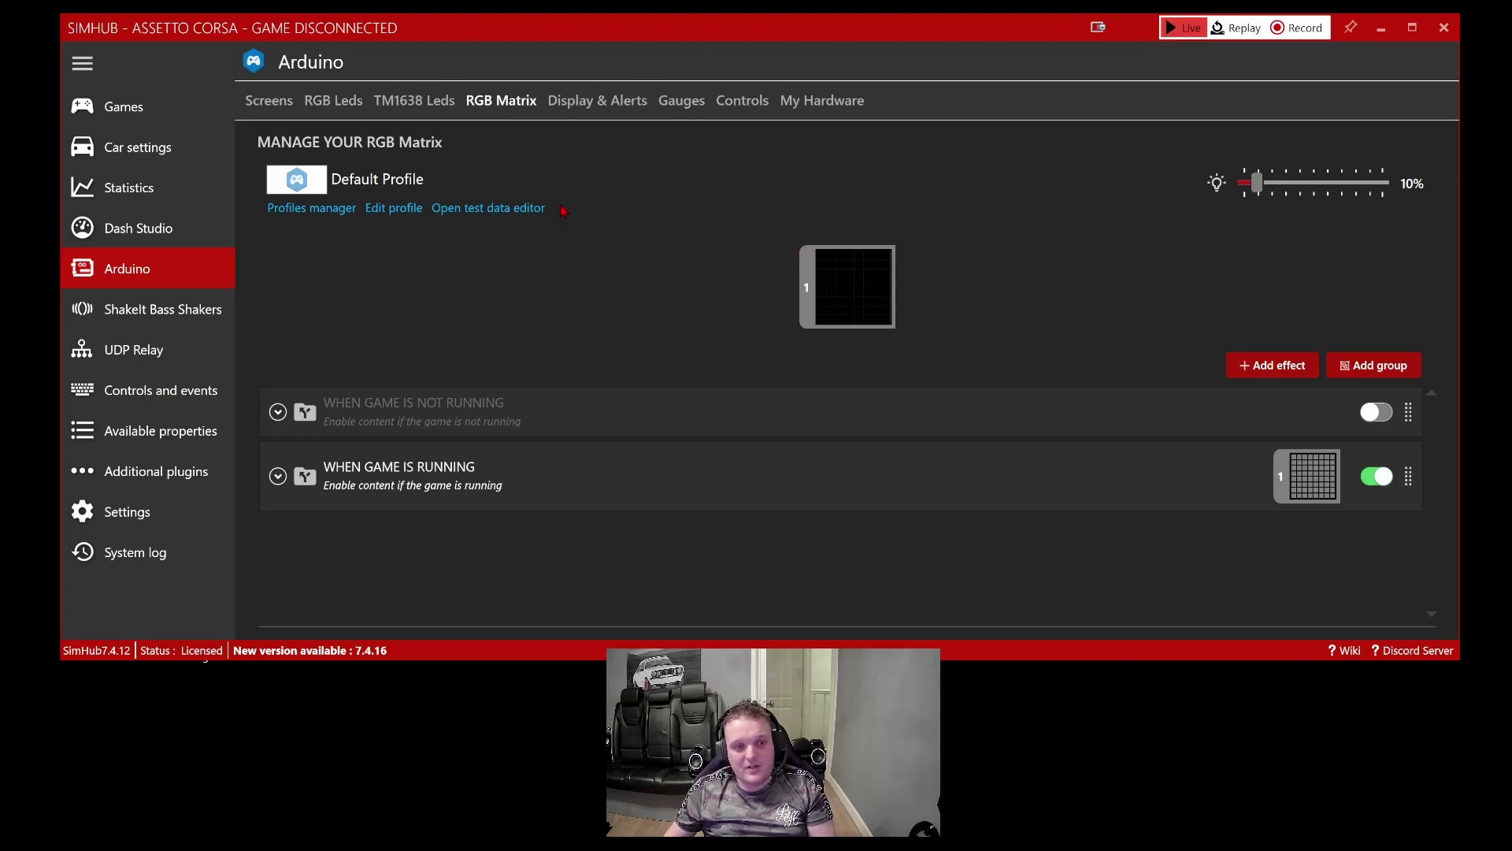
pyautogui.click(529, 209)
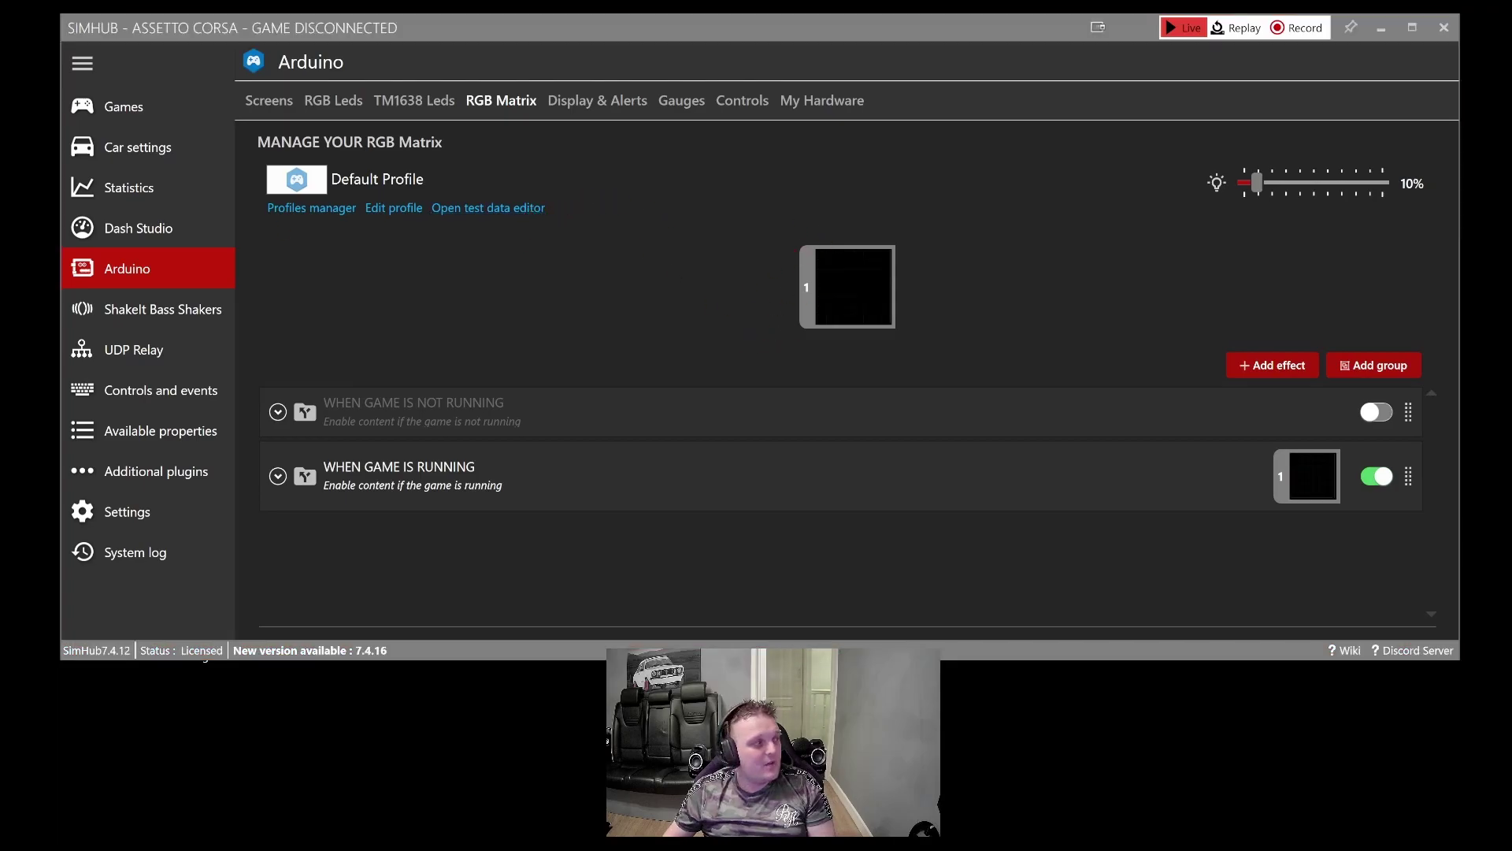
pyautogui.moveTo(573, 155); pyautogui.dragTo(1024, 100)
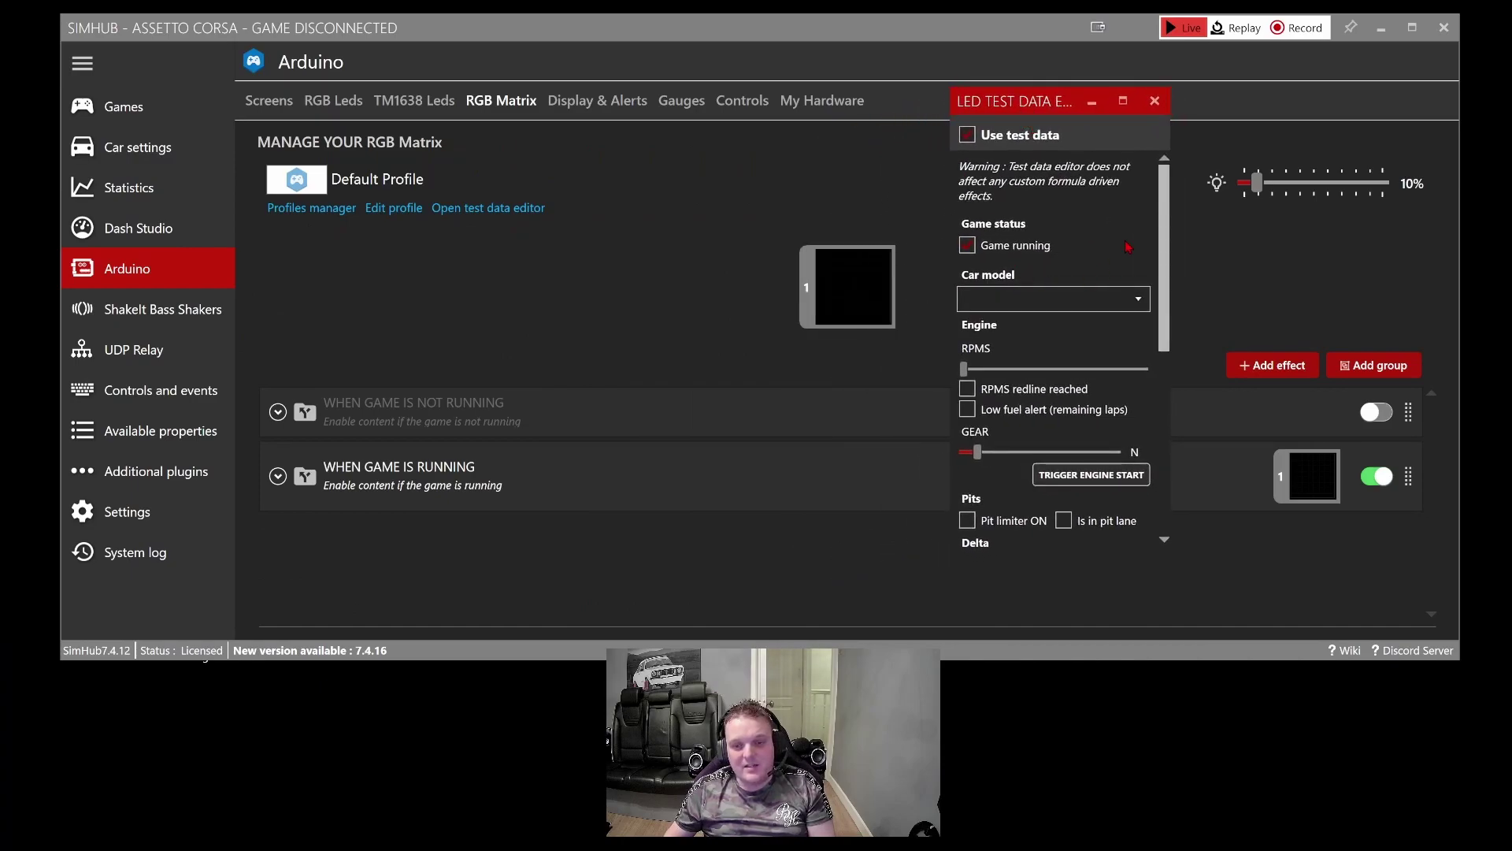
pyautogui.moveTo(1164, 207); pyautogui.dragTo(1166, 403)
pyautogui.click(1064, 435)
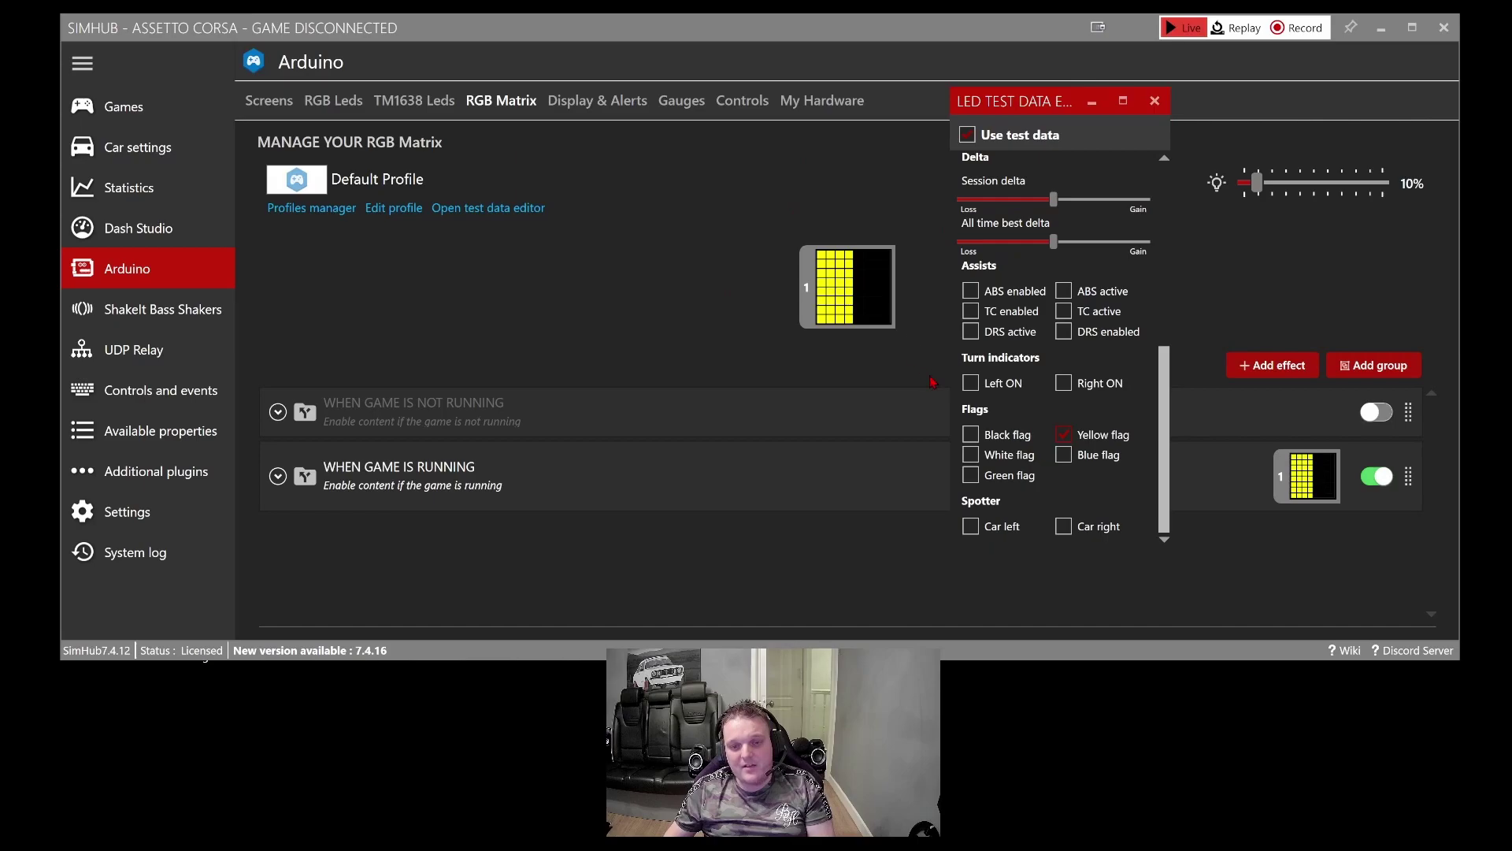
pyautogui.click(1063, 463)
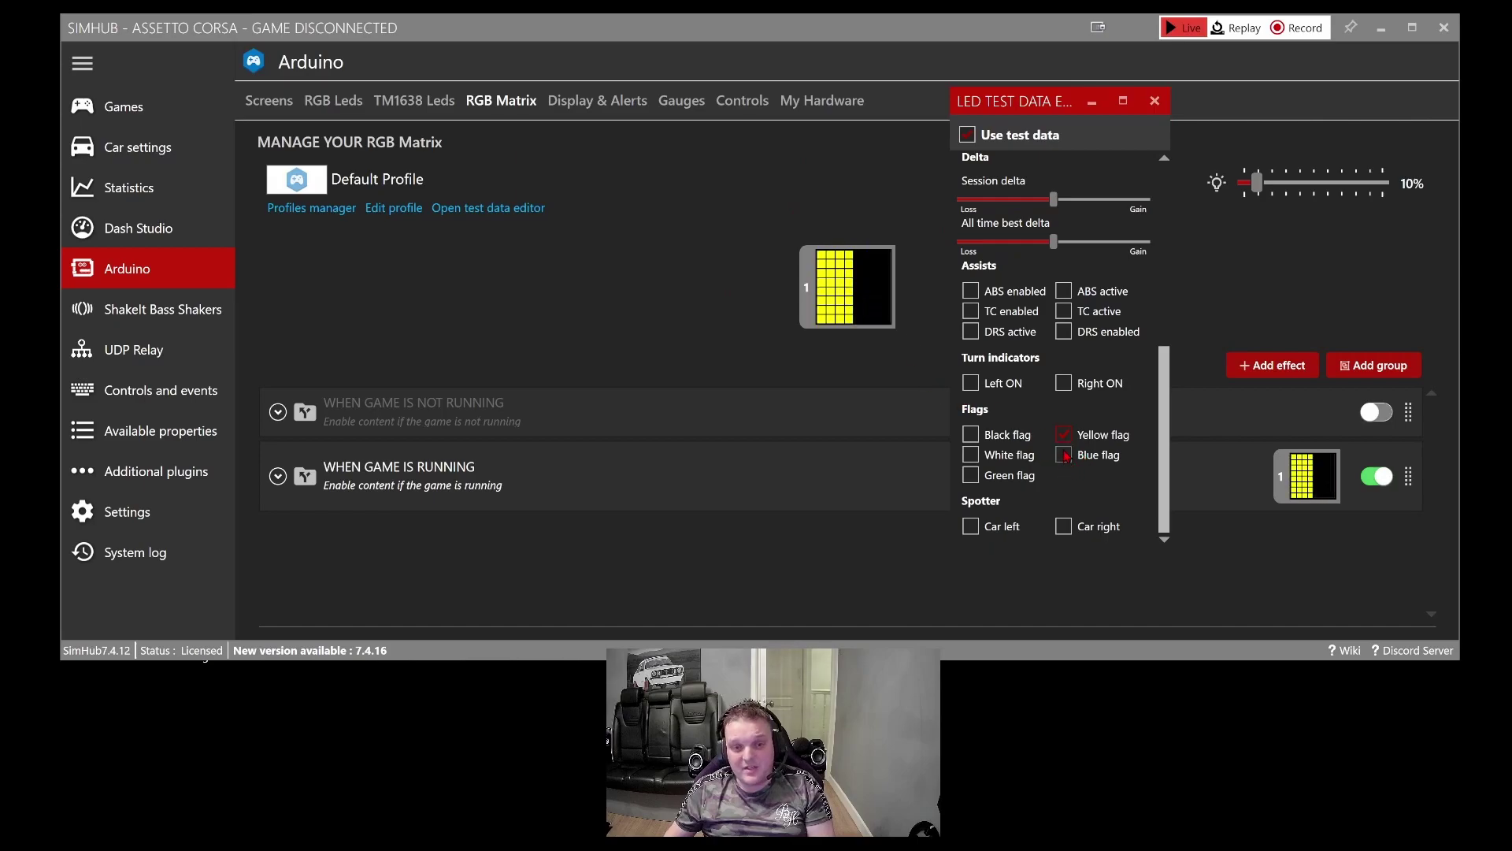
pyautogui.click(1064, 434)
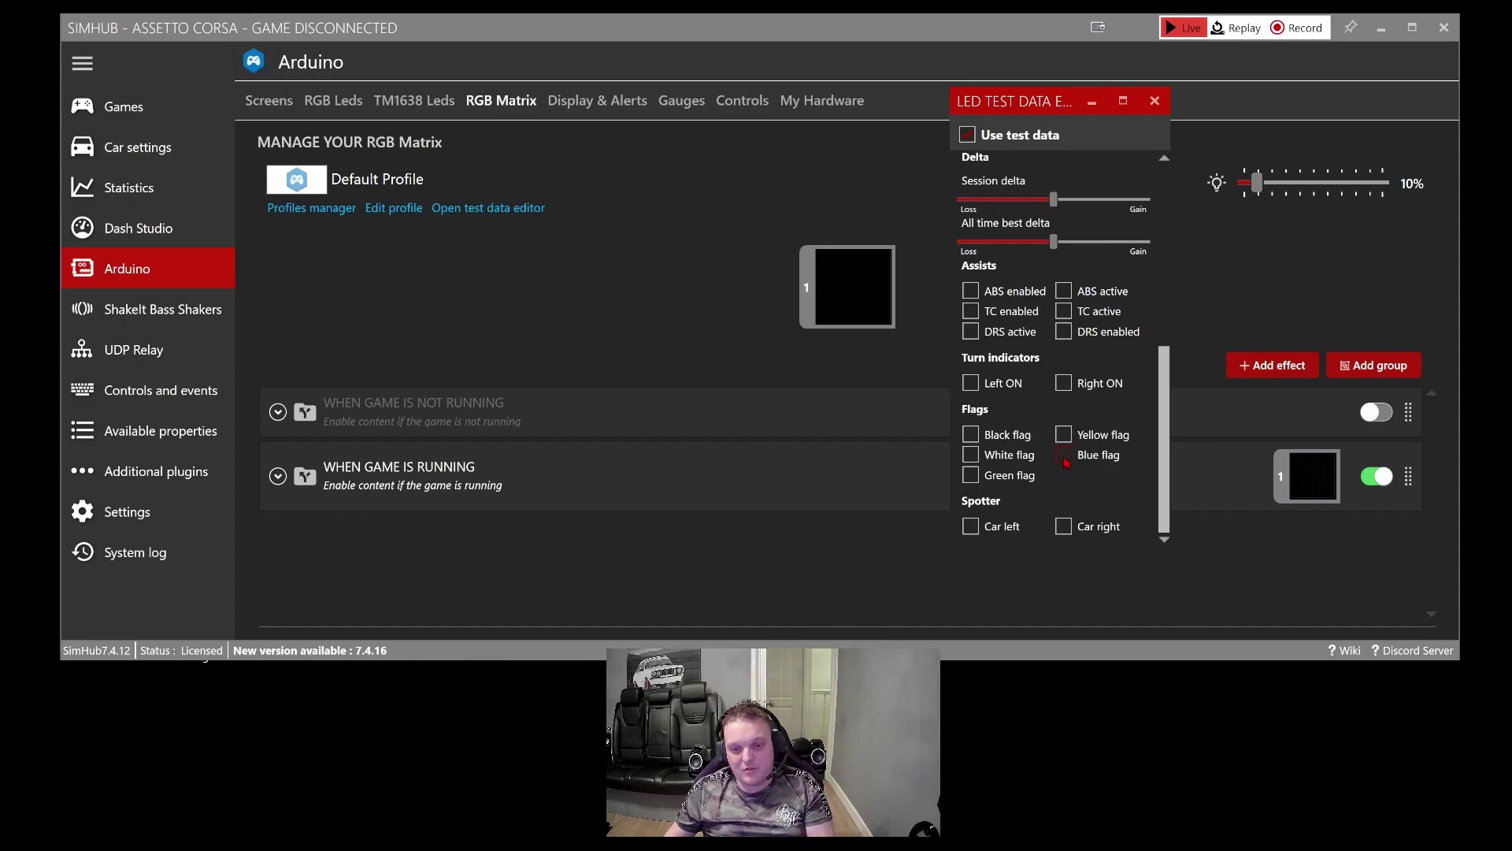
# Preview the black, white and green flag signals on the RGB matrix using test data.
pyautogui.click(972, 435)
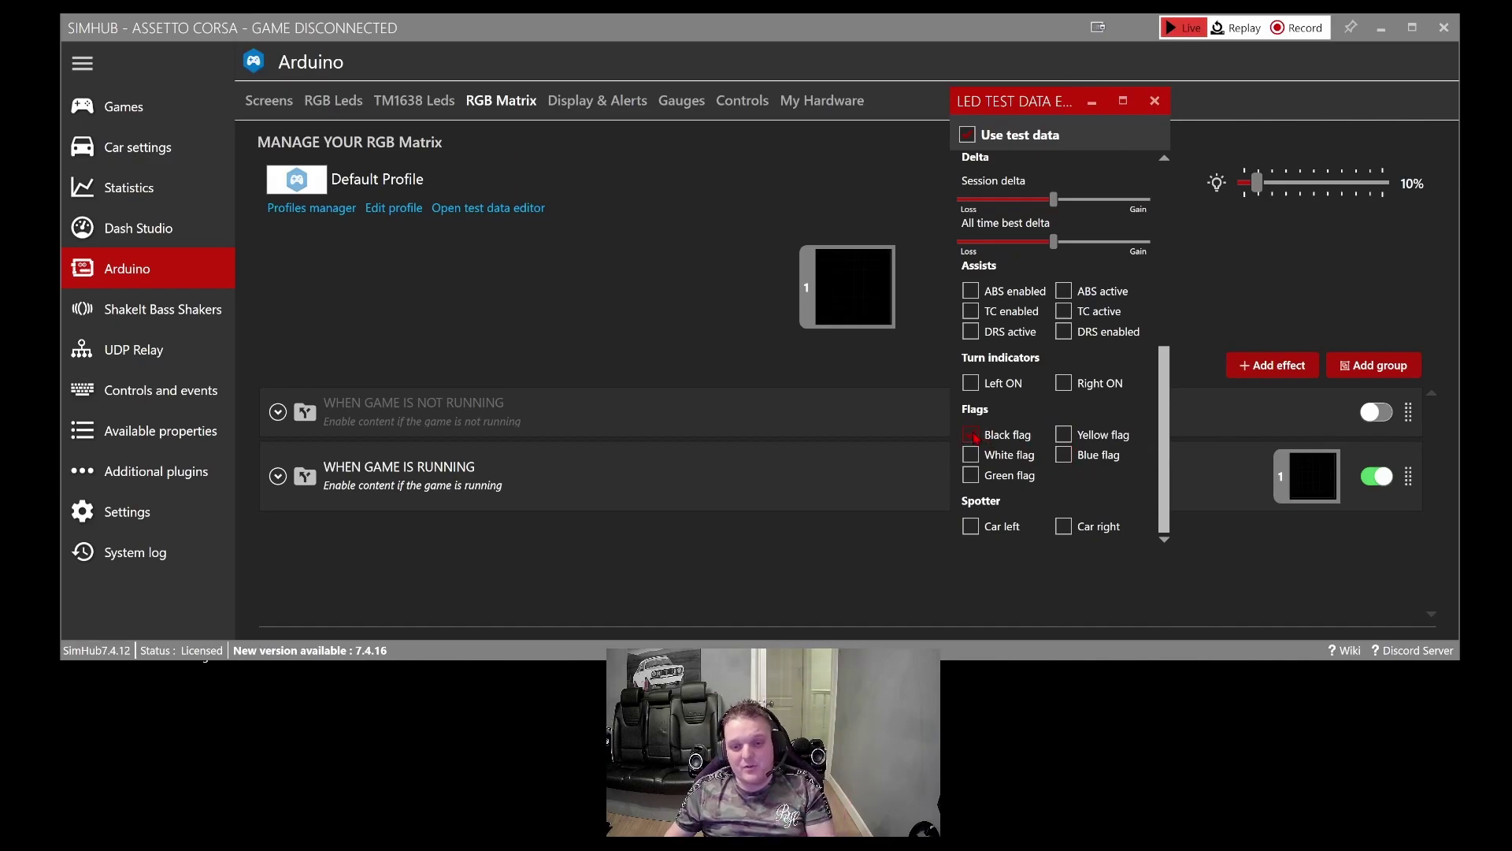
pyautogui.click(972, 435)
pyautogui.click(972, 456)
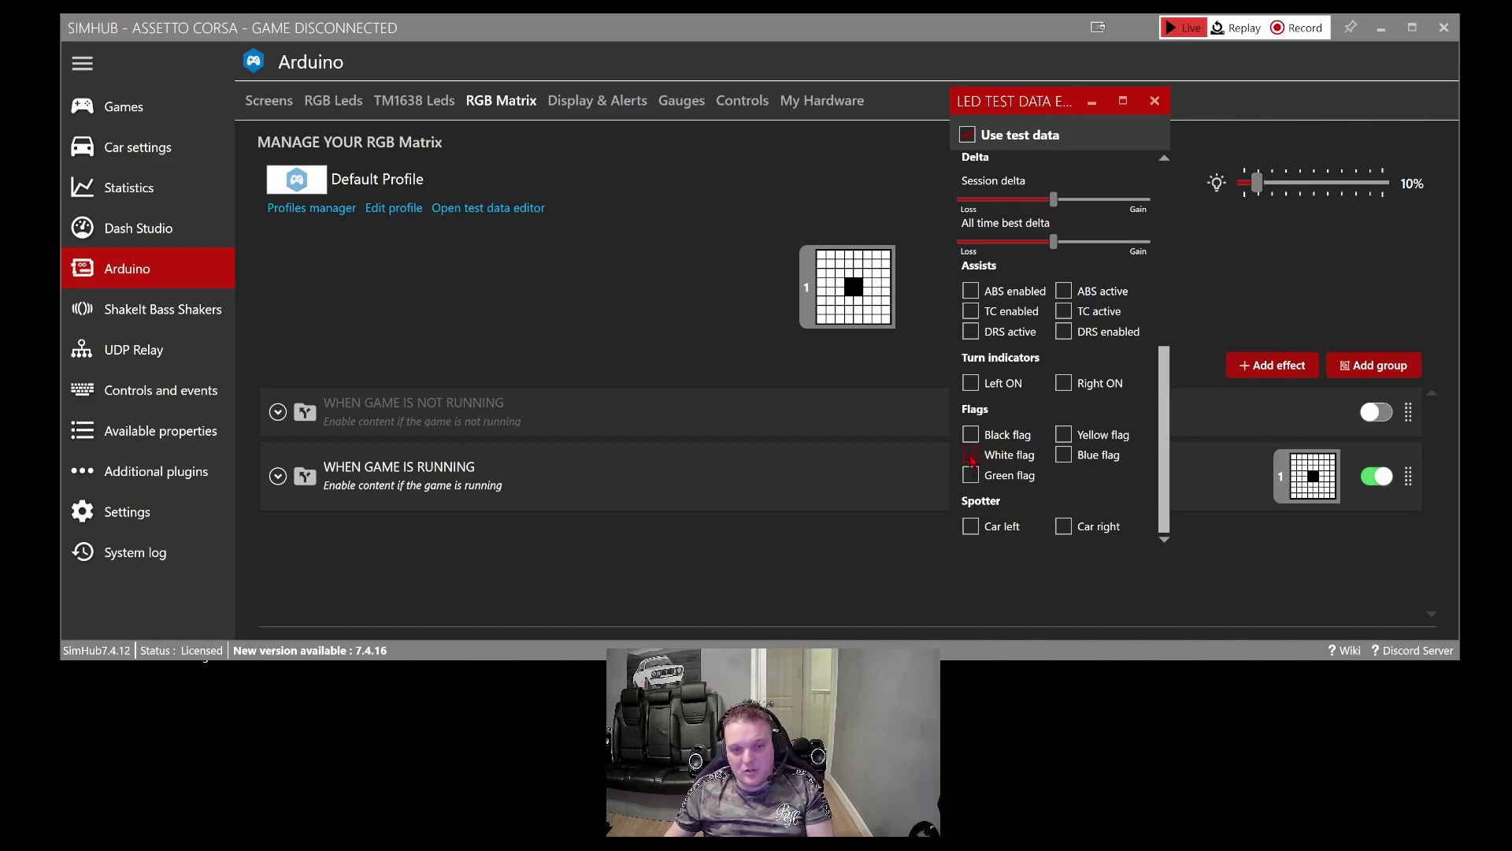
pyautogui.click(972, 456)
pyautogui.click(973, 476)
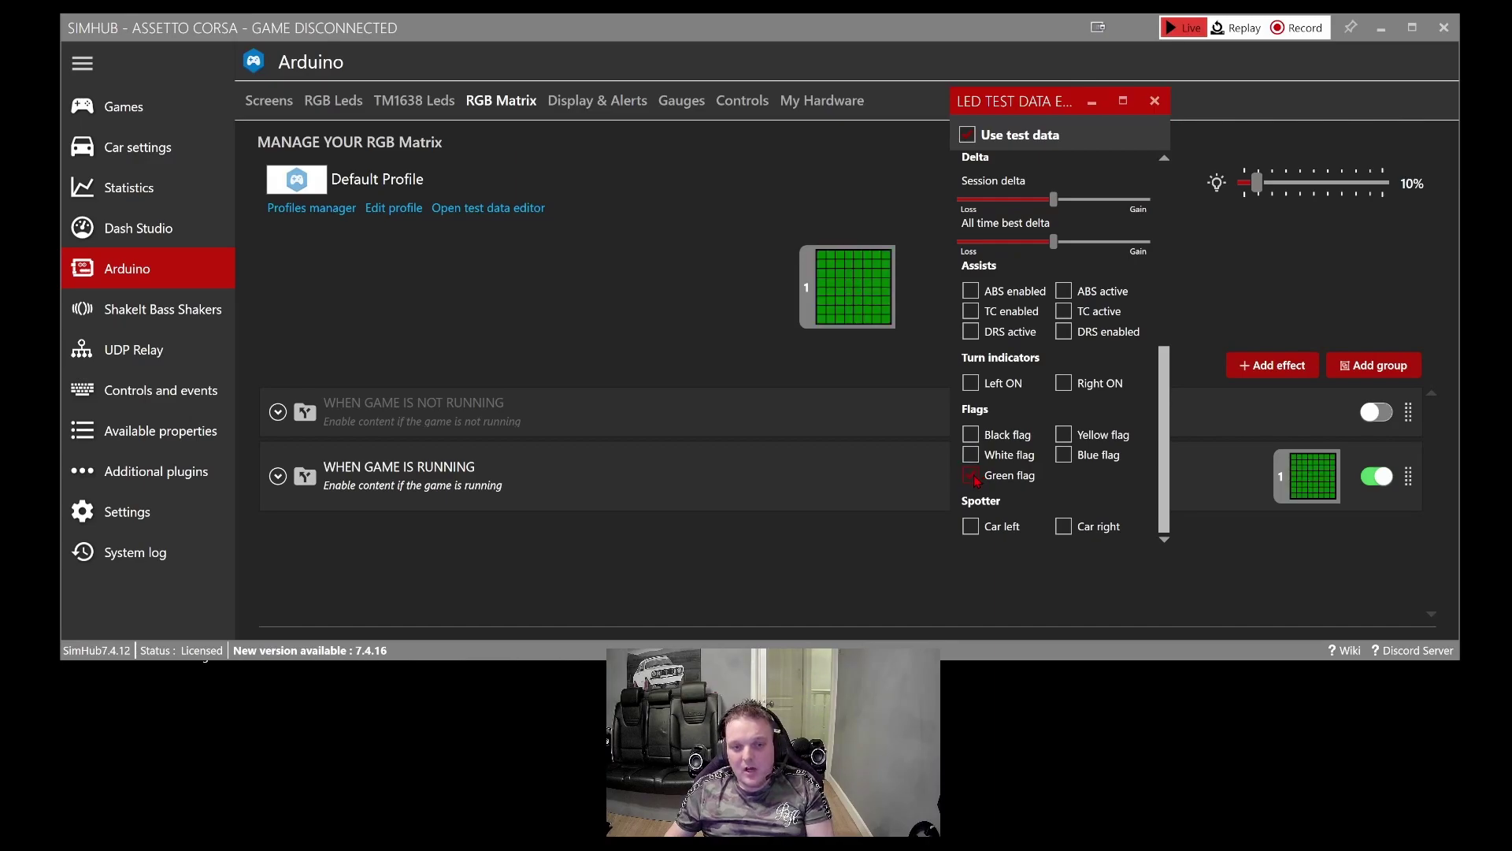
# Preview the car left and car right spotter signals on the RGB matrix, and close the LED test data editor.
pyautogui.click(970, 528)
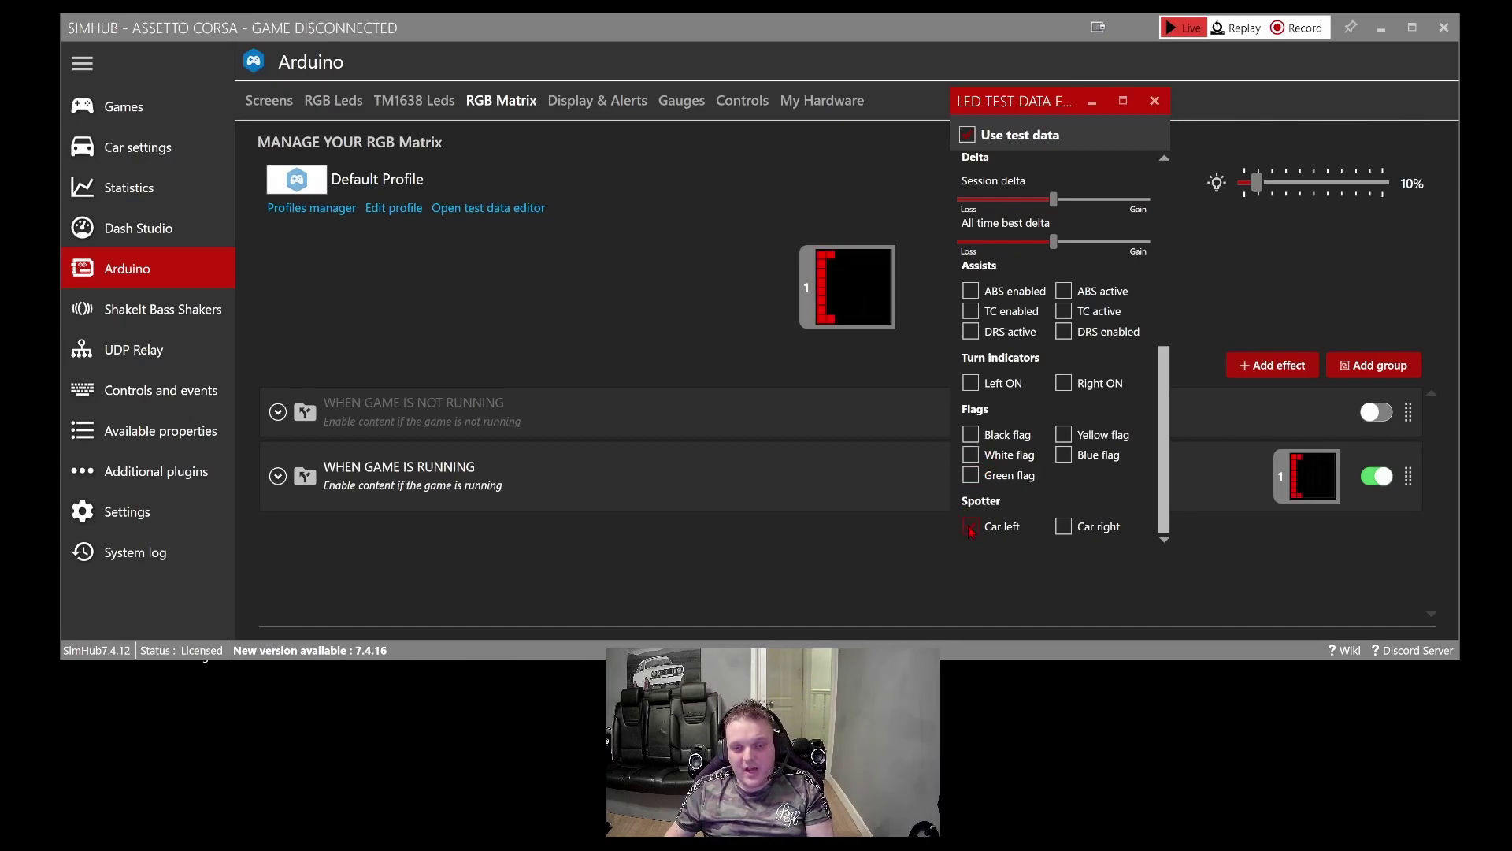
pyautogui.click(1063, 529)
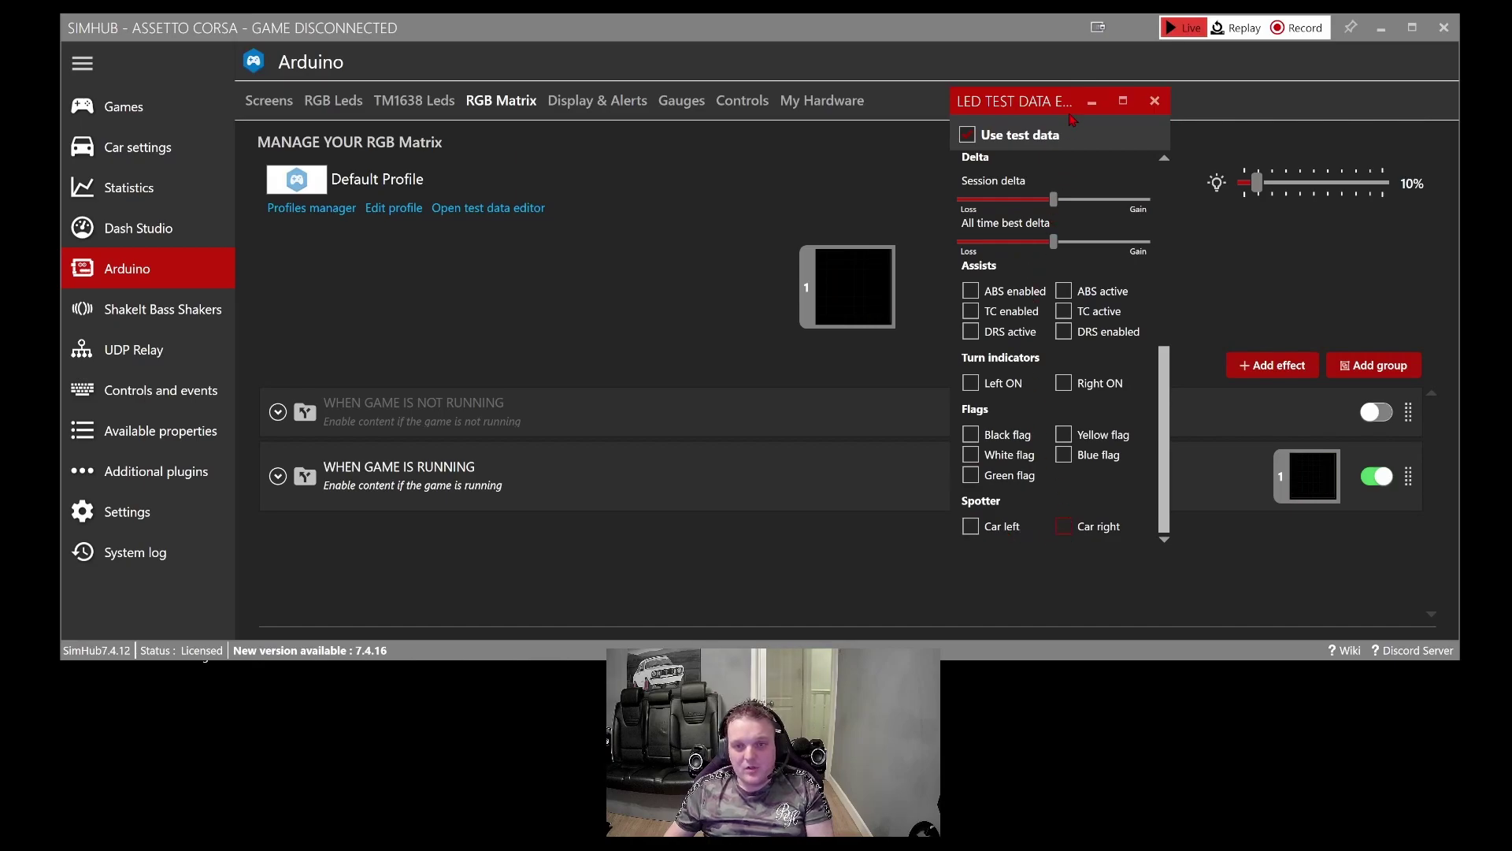
pyautogui.click(1156, 101)
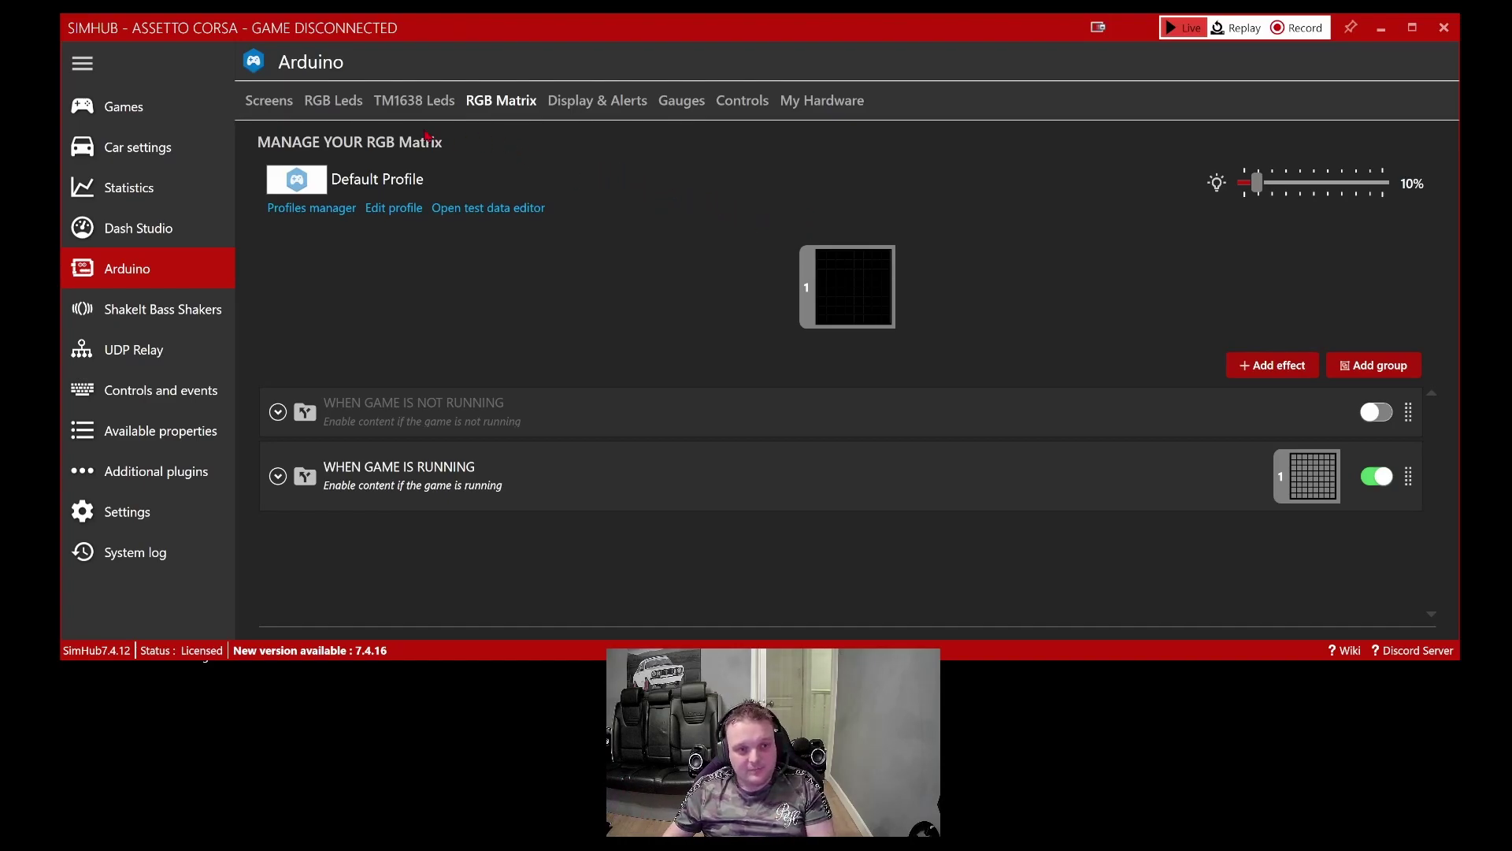
# Inspect the position, color and behaviour settings of the RGB LED custom formula effect driven by [Flag_Checkered].
pyautogui.click(343, 107)
pyautogui.scroll(-2, 601, 425)
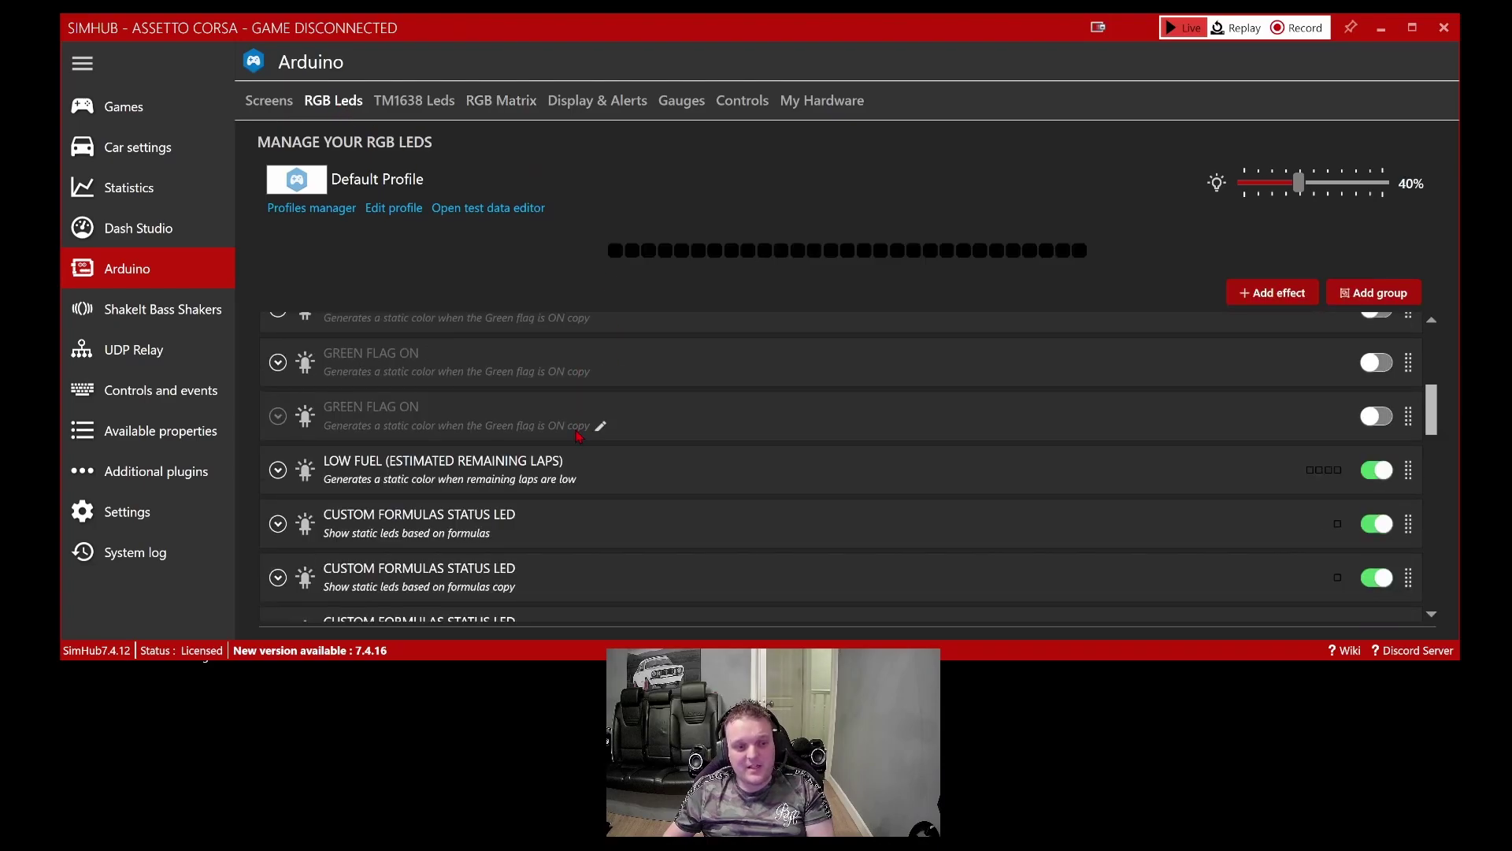
pyautogui.moveTo(498, 464)
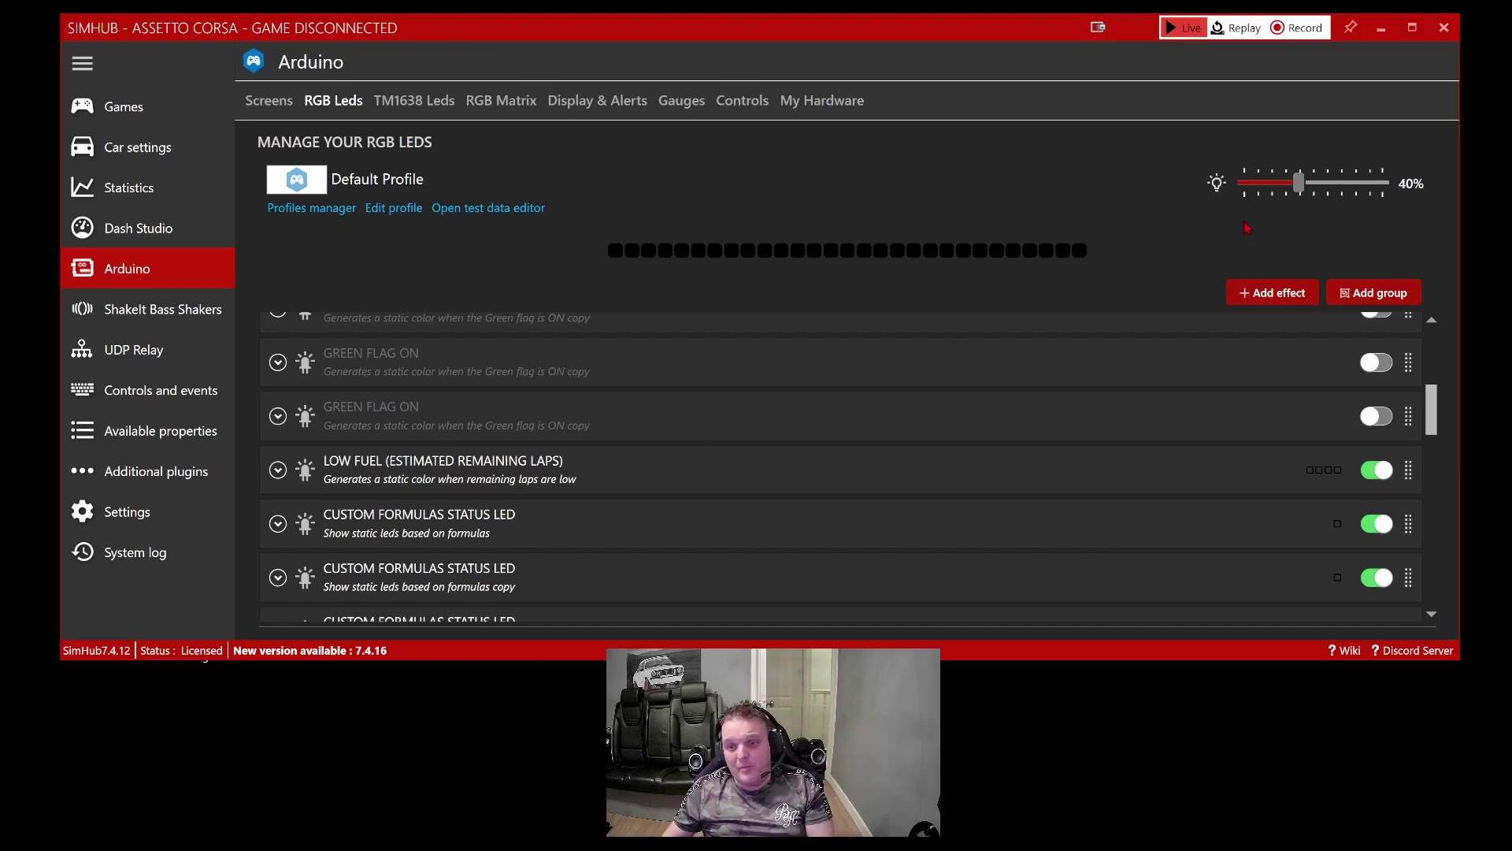
pyautogui.scroll(-3, 378, 441)
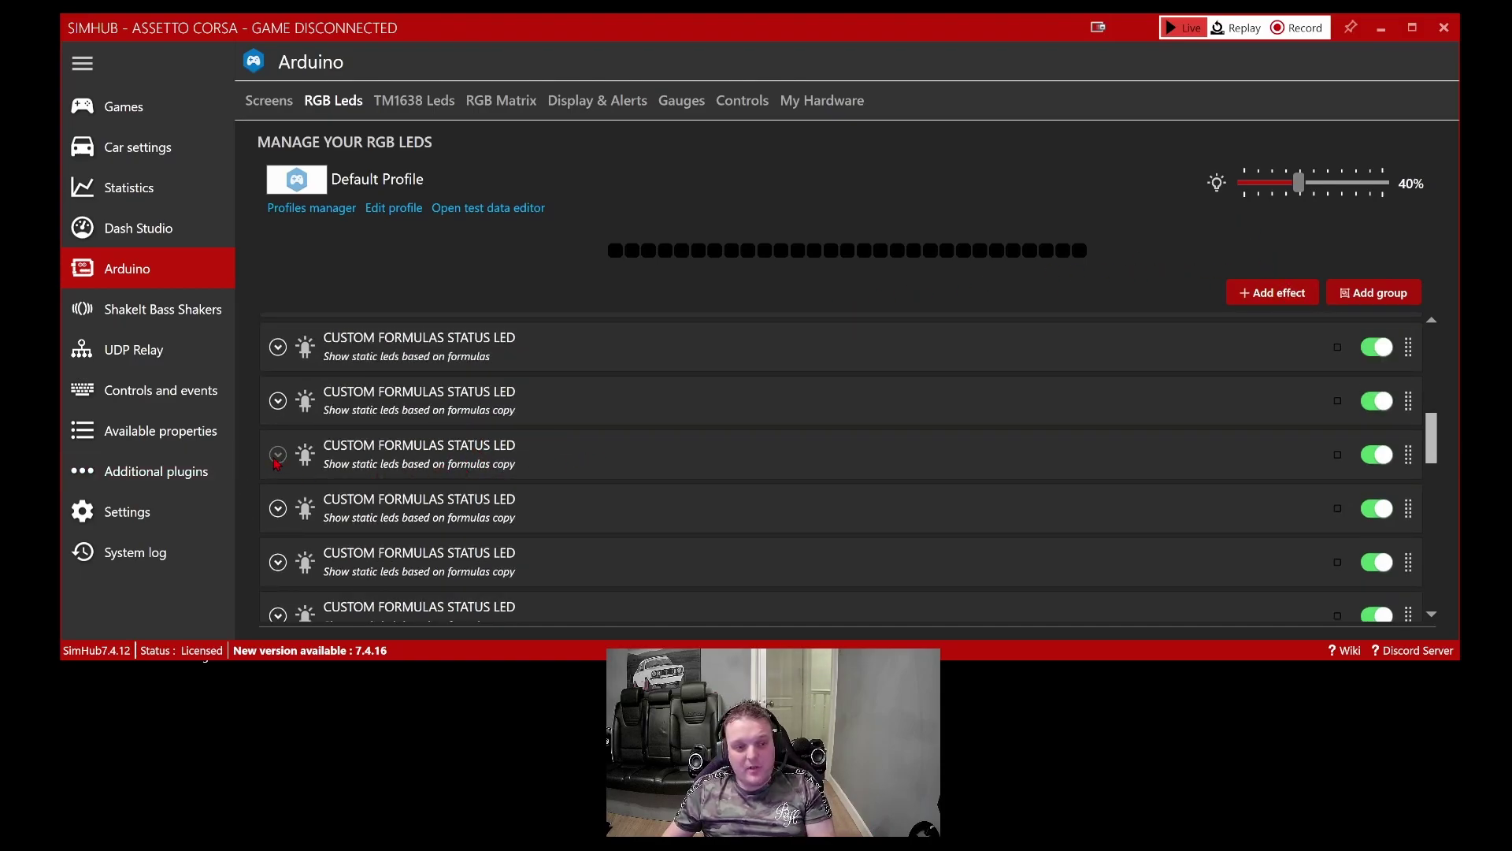
pyautogui.click(374, 471)
pyautogui.scroll(-1, 410, 449)
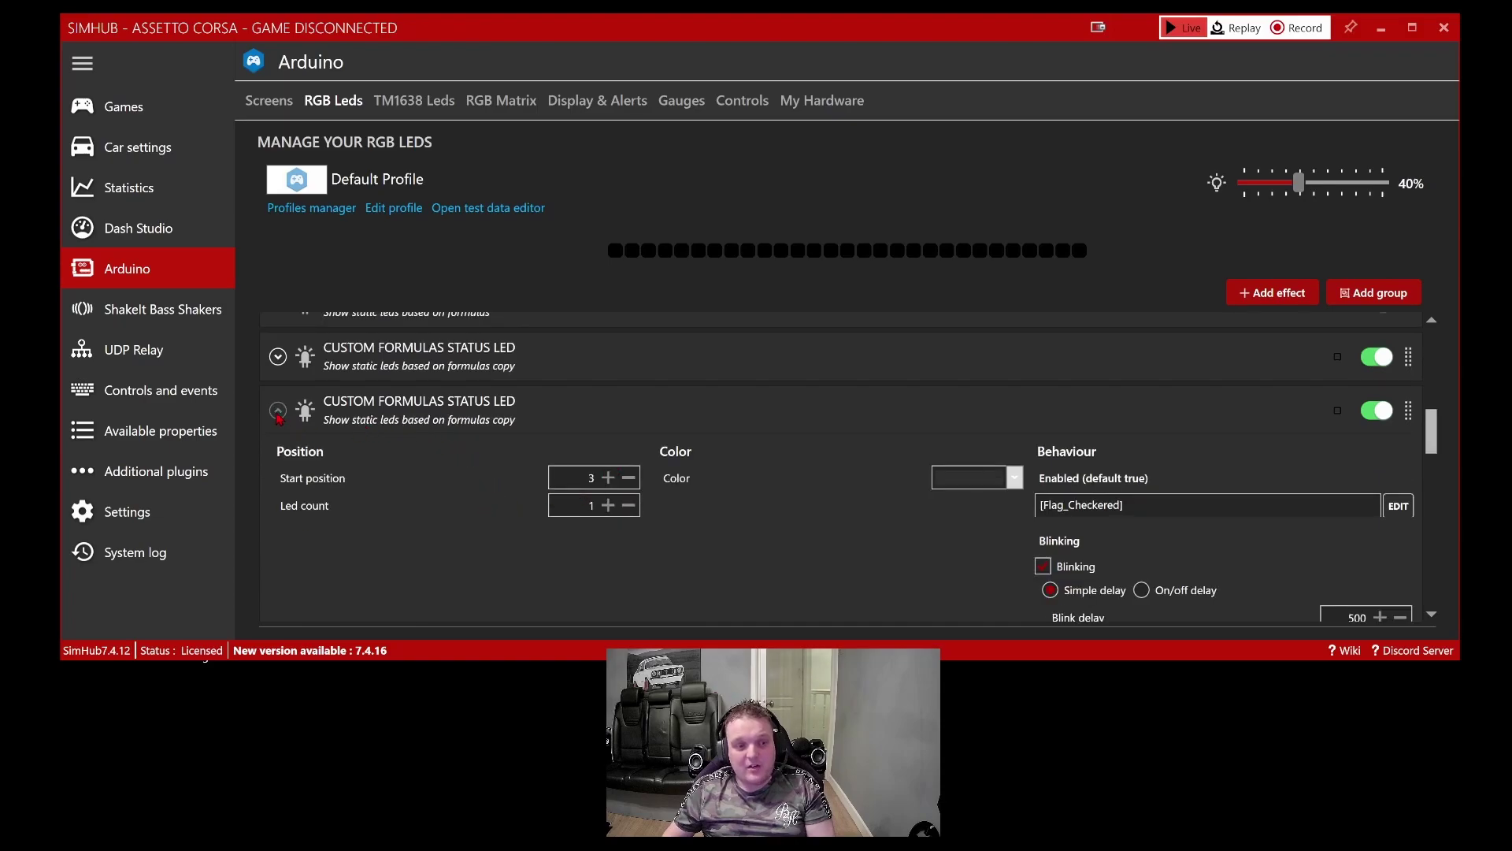
pyautogui.click(421, 421)
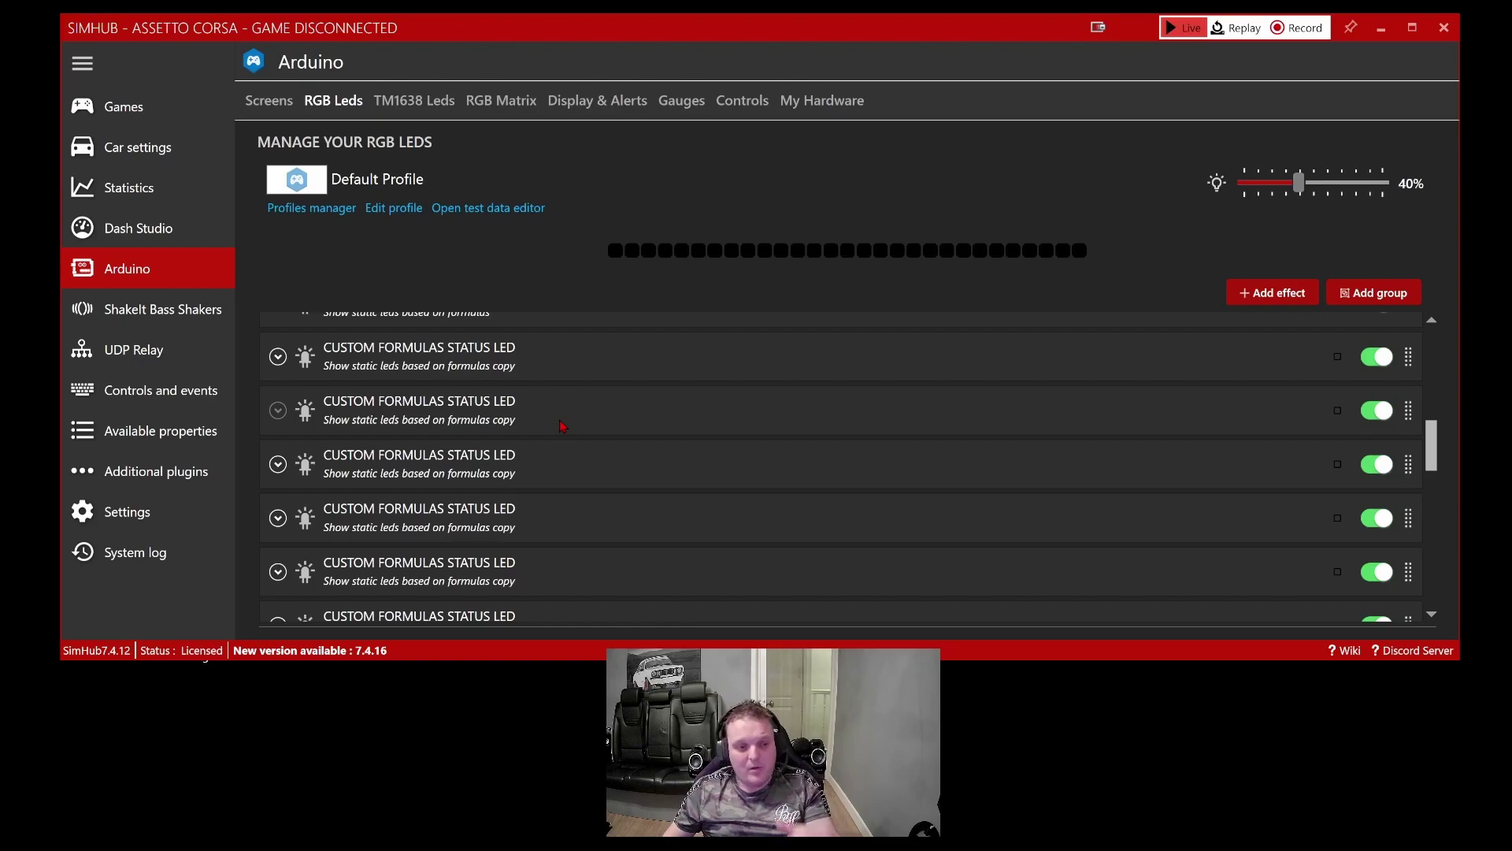
# Examine the remaining custom formula status LED effects and the spotter car left and right effects in the RGB LED list.
pyautogui.moveTo(538, 404)
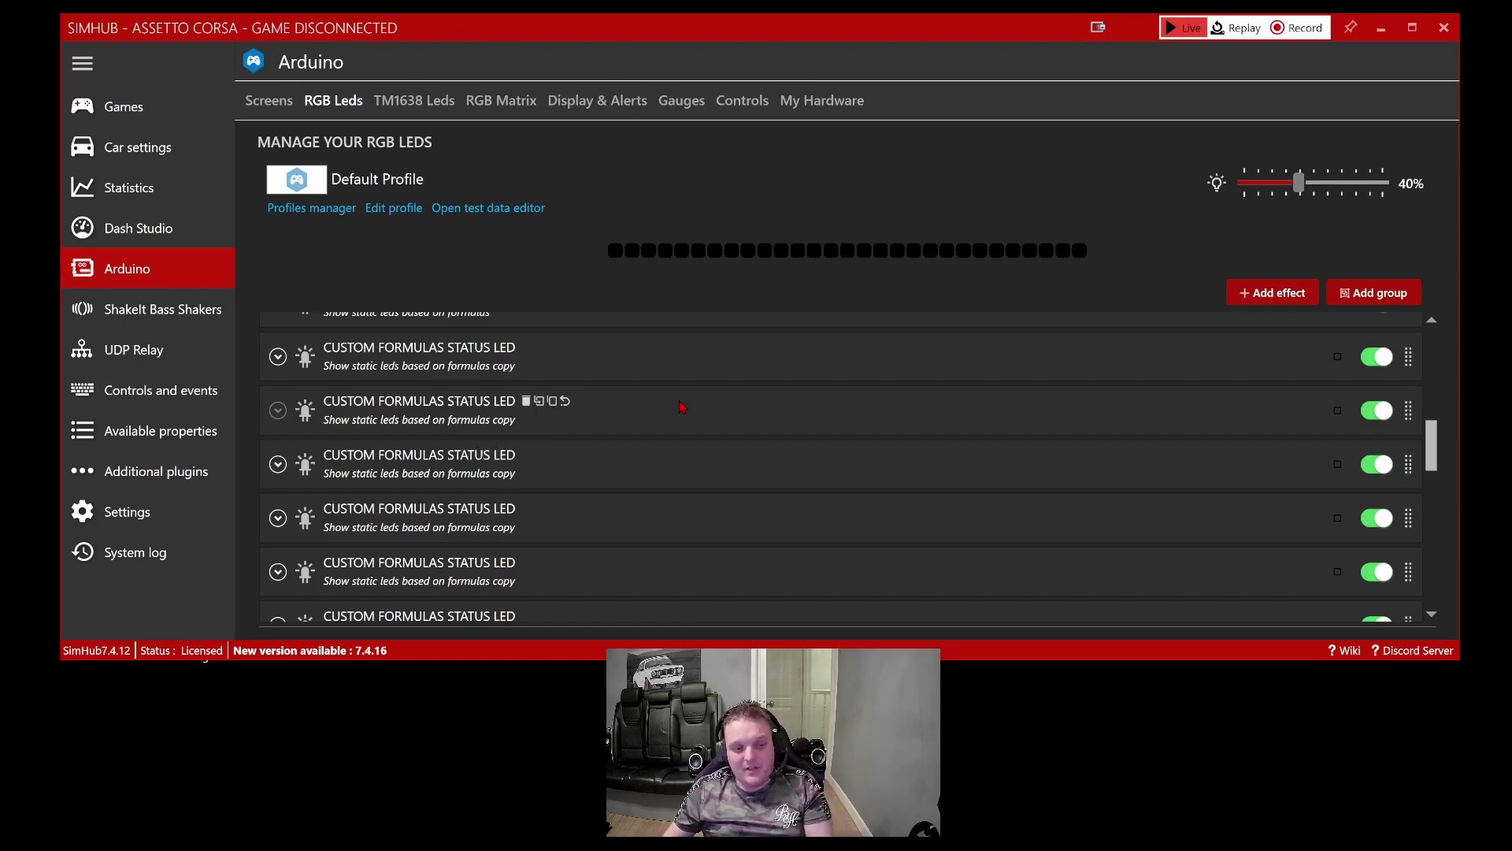
pyautogui.click(538, 403)
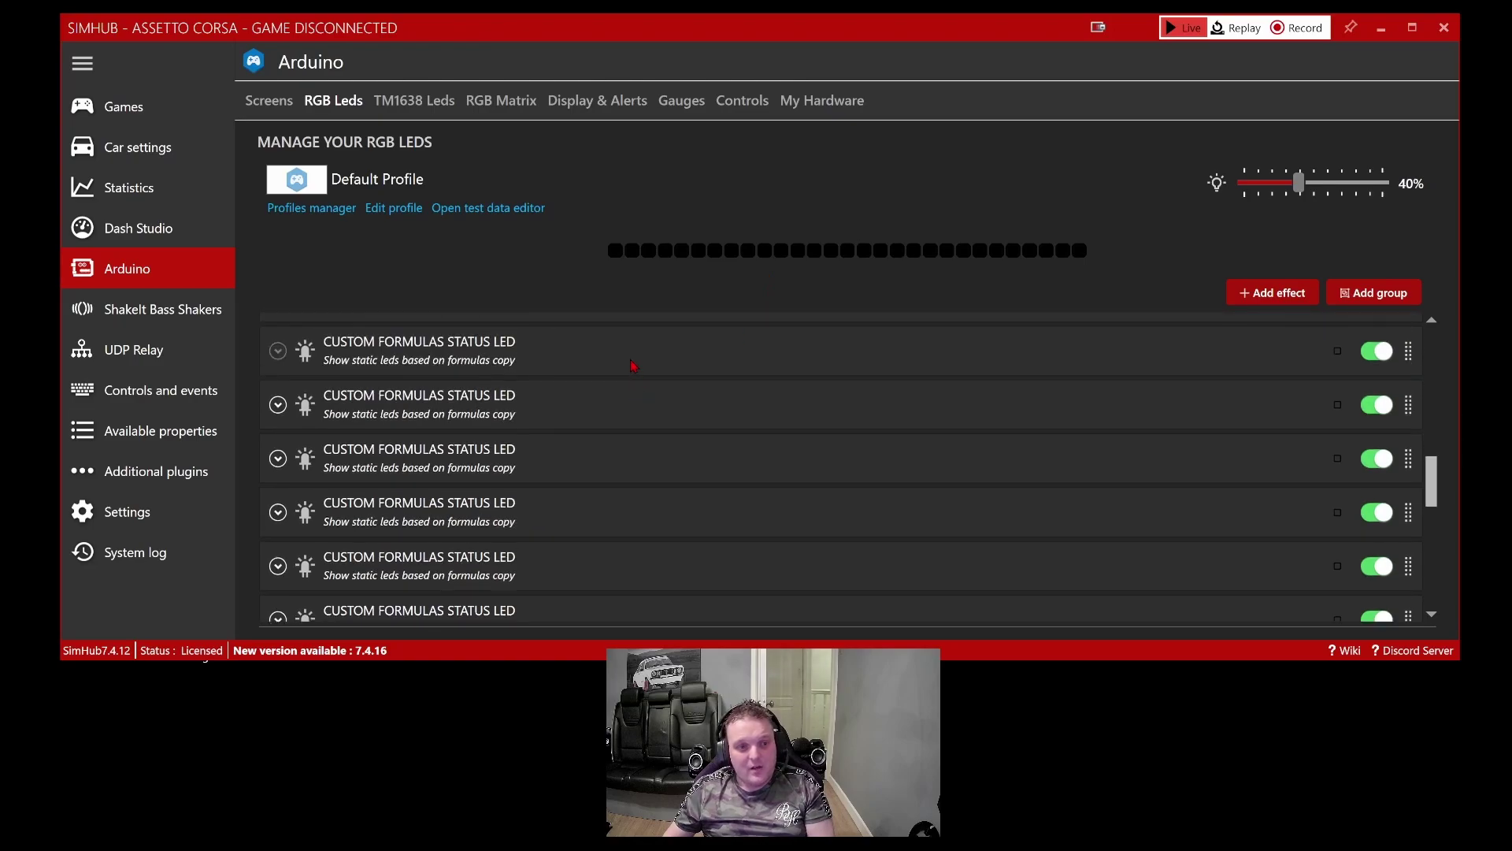
pyautogui.scroll(-5, 641, 340)
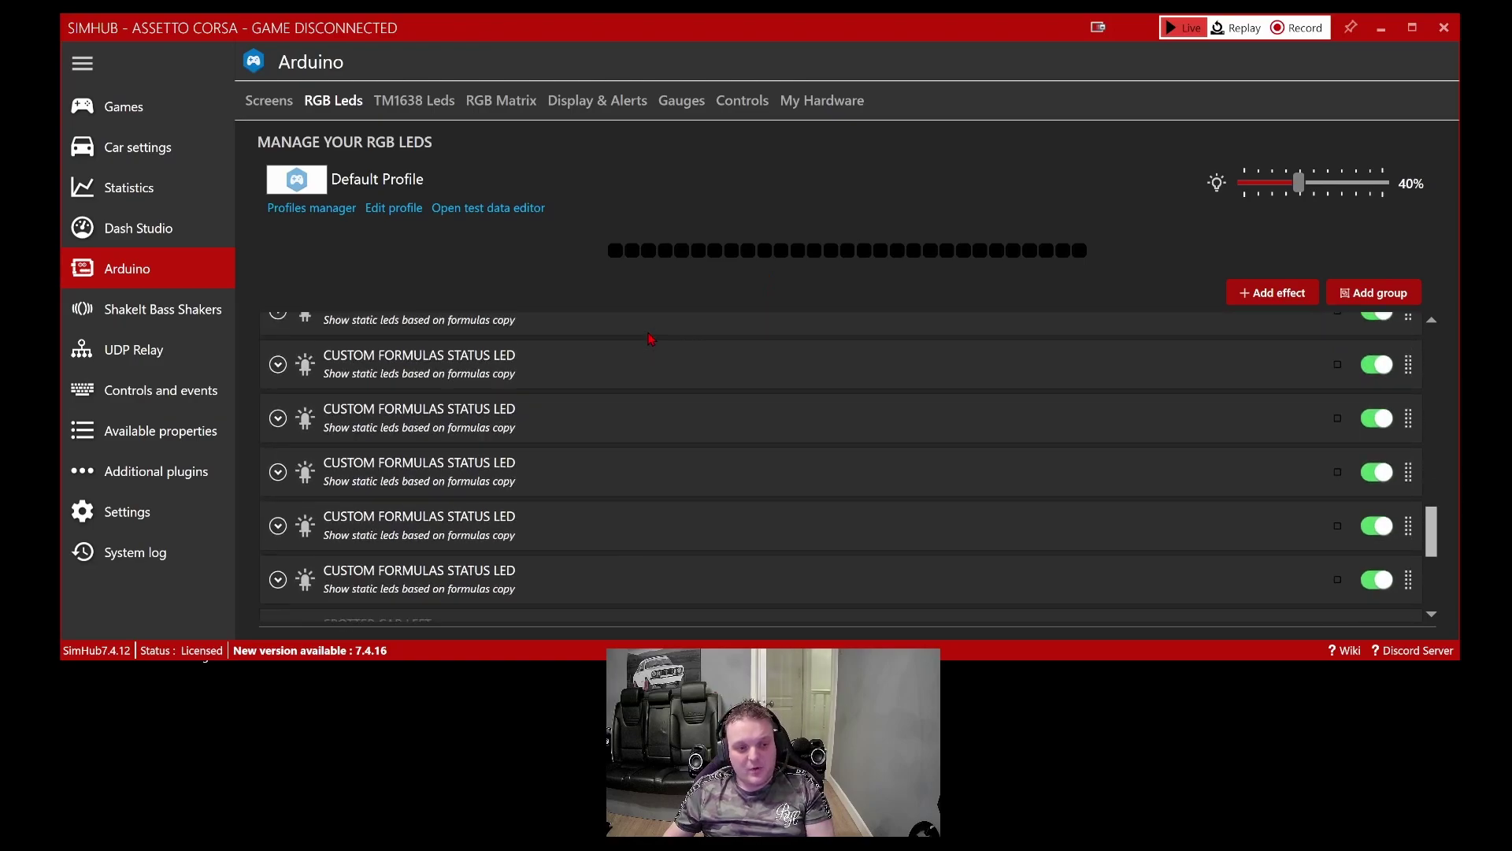
pyautogui.scroll(-2, 650, 339)
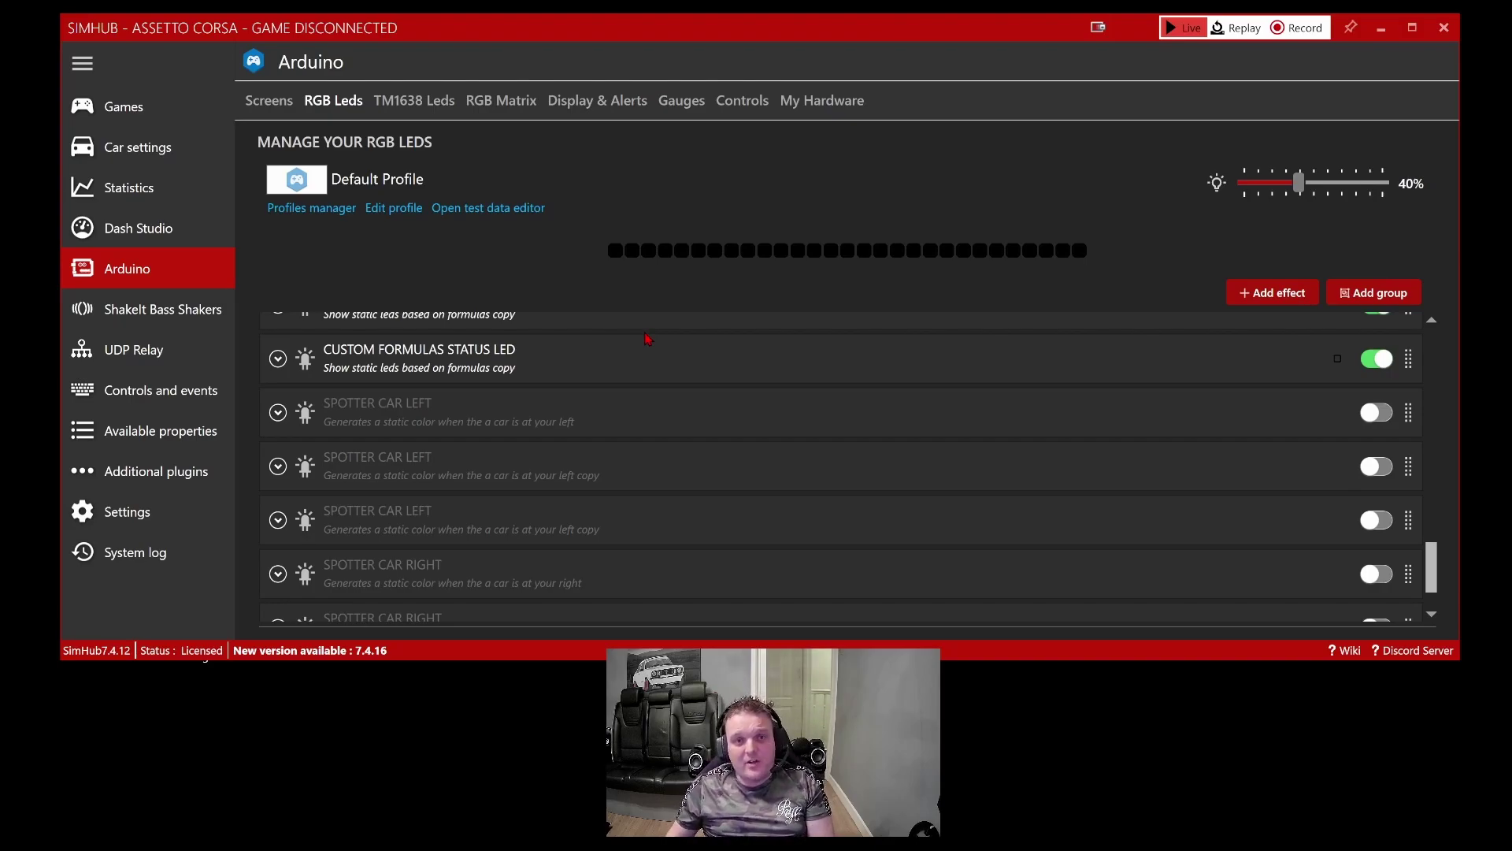
pyautogui.scroll(-2, 643, 337)
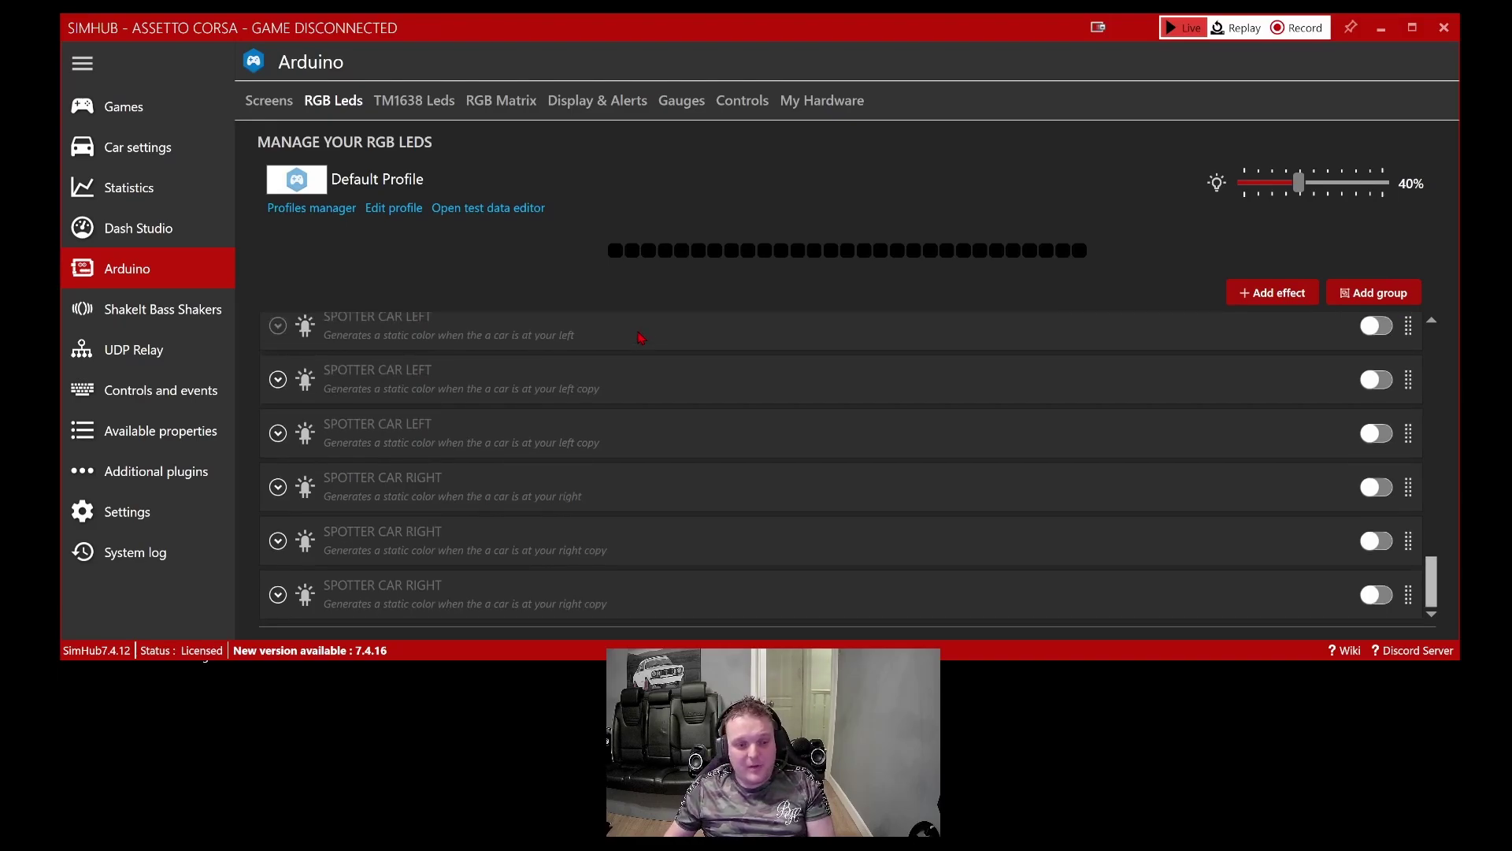
pyautogui.moveTo(657, 386)
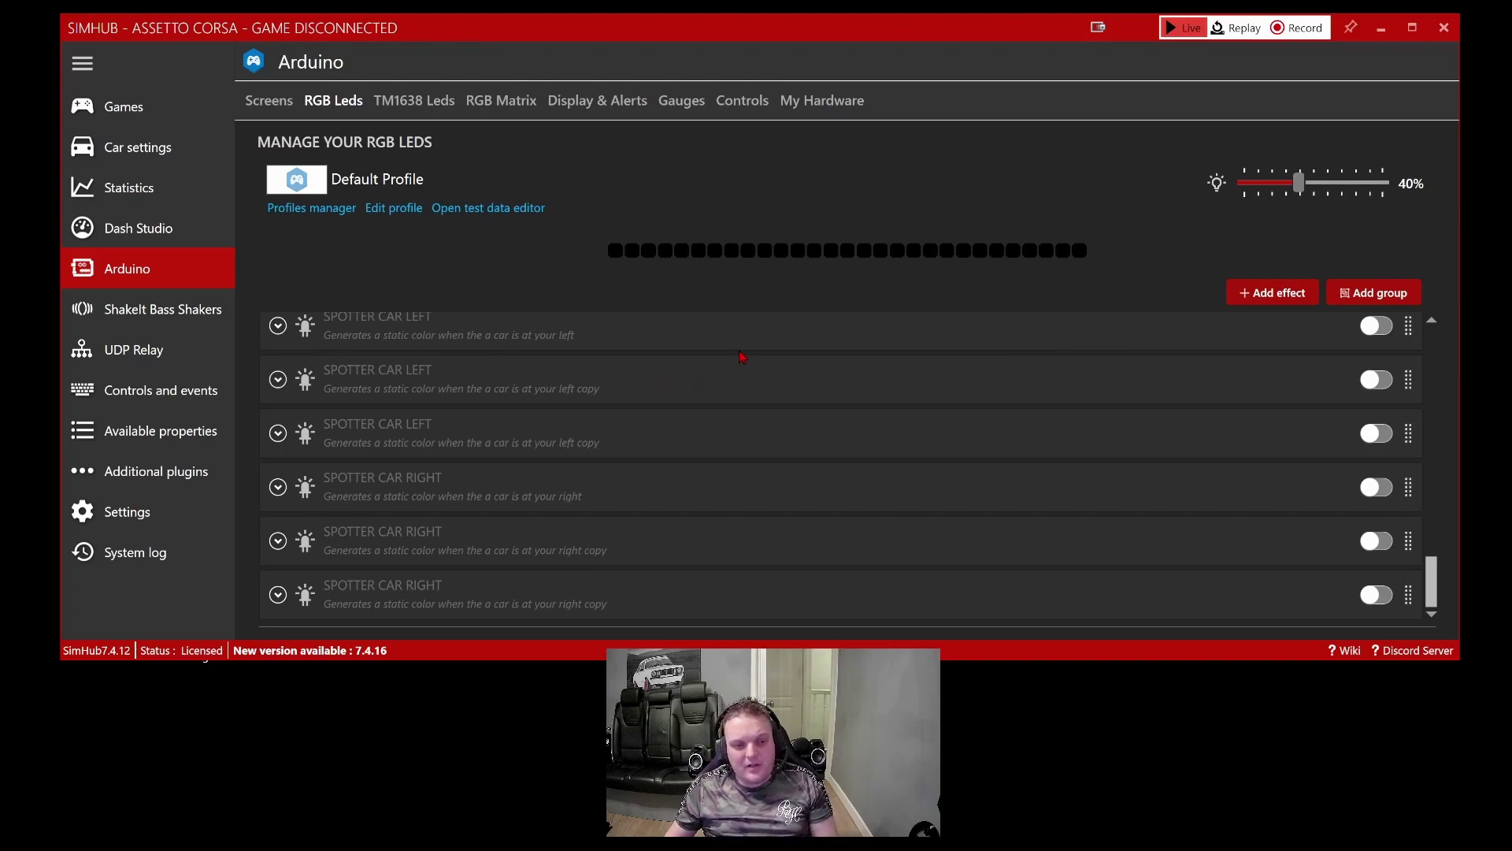
pyautogui.moveTo(569, 325)
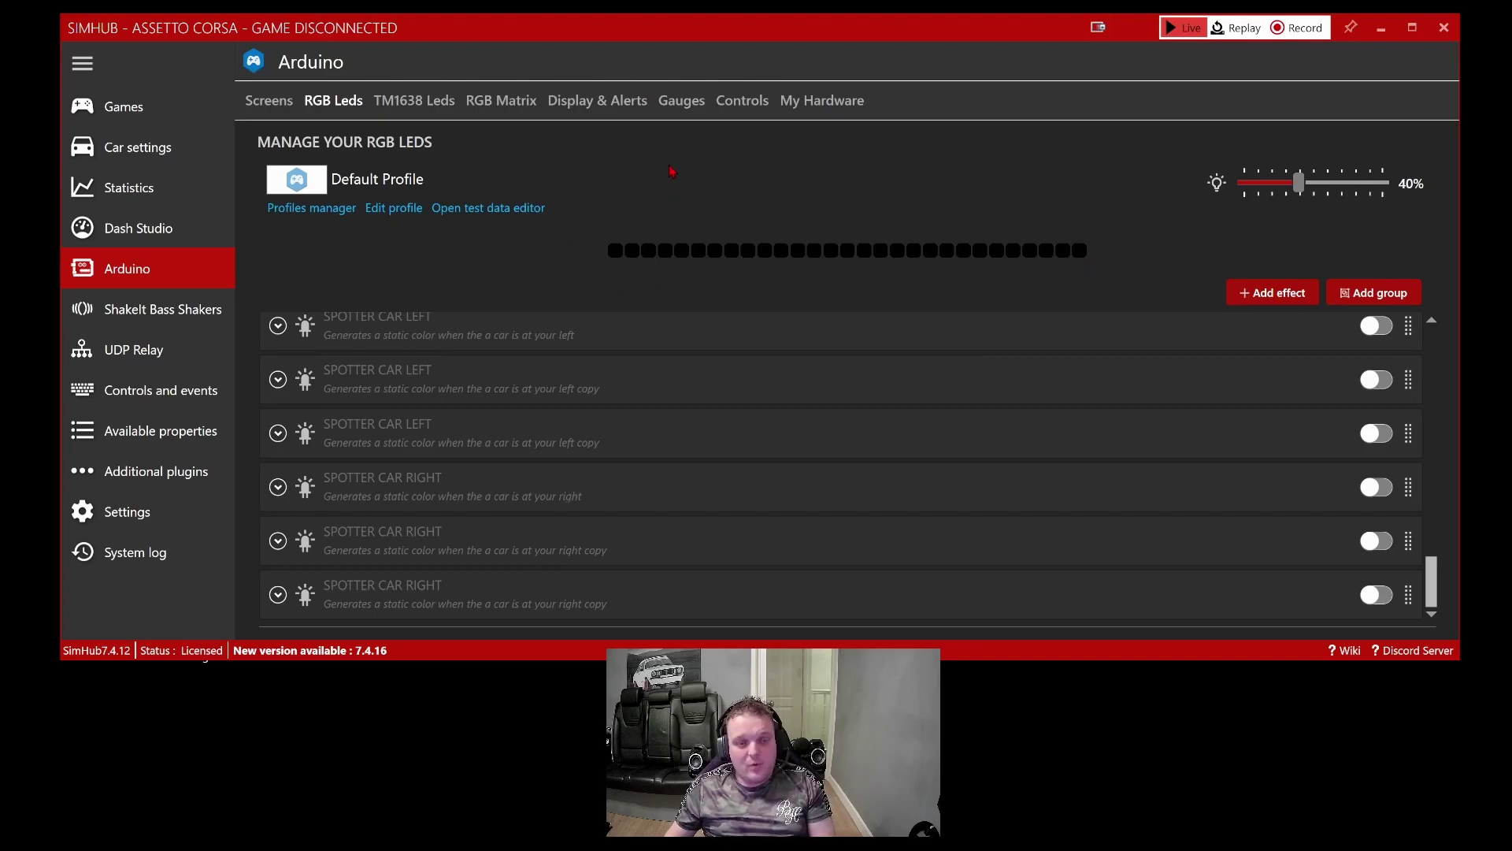
# Review the Arduino display and alert settings, including the matrix gear indicator, screen announcements and seven segment module brightness.
pyautogui.click(590, 109)
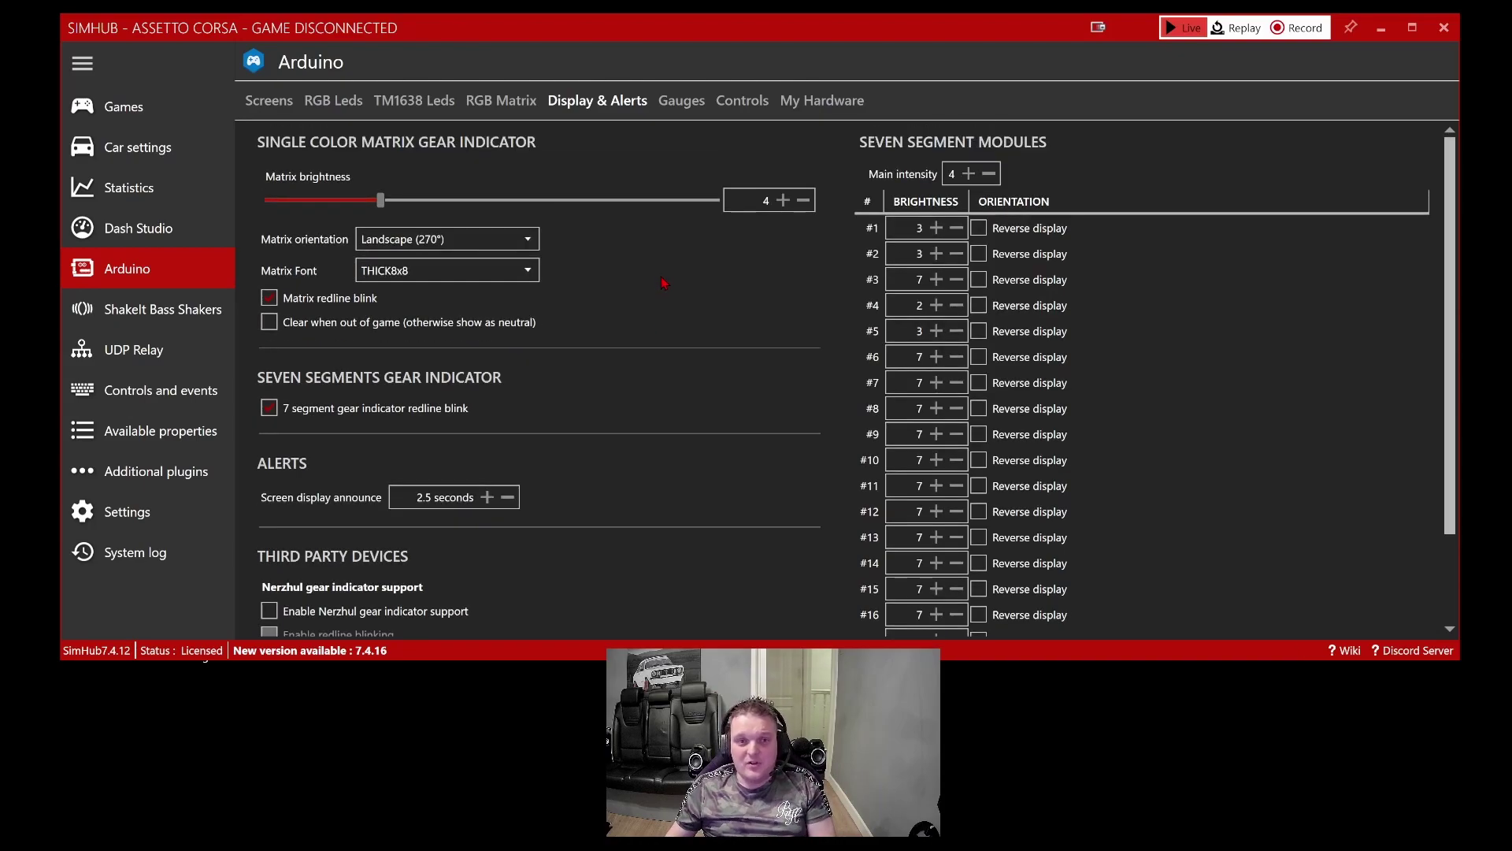
pyautogui.scroll(-1, 663, 282)
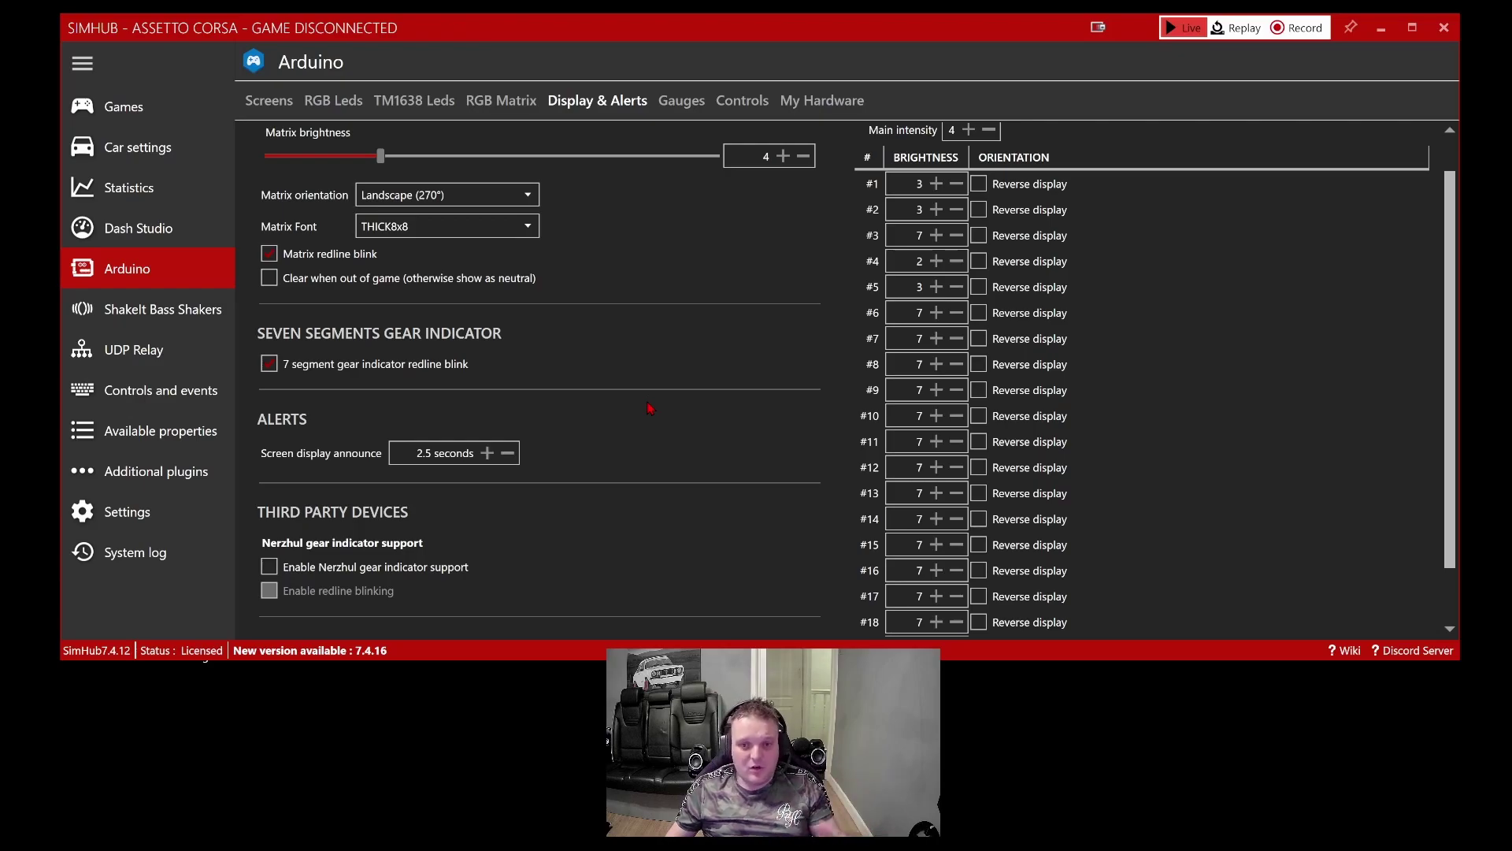
pyautogui.scroll(-1, 745, 413)
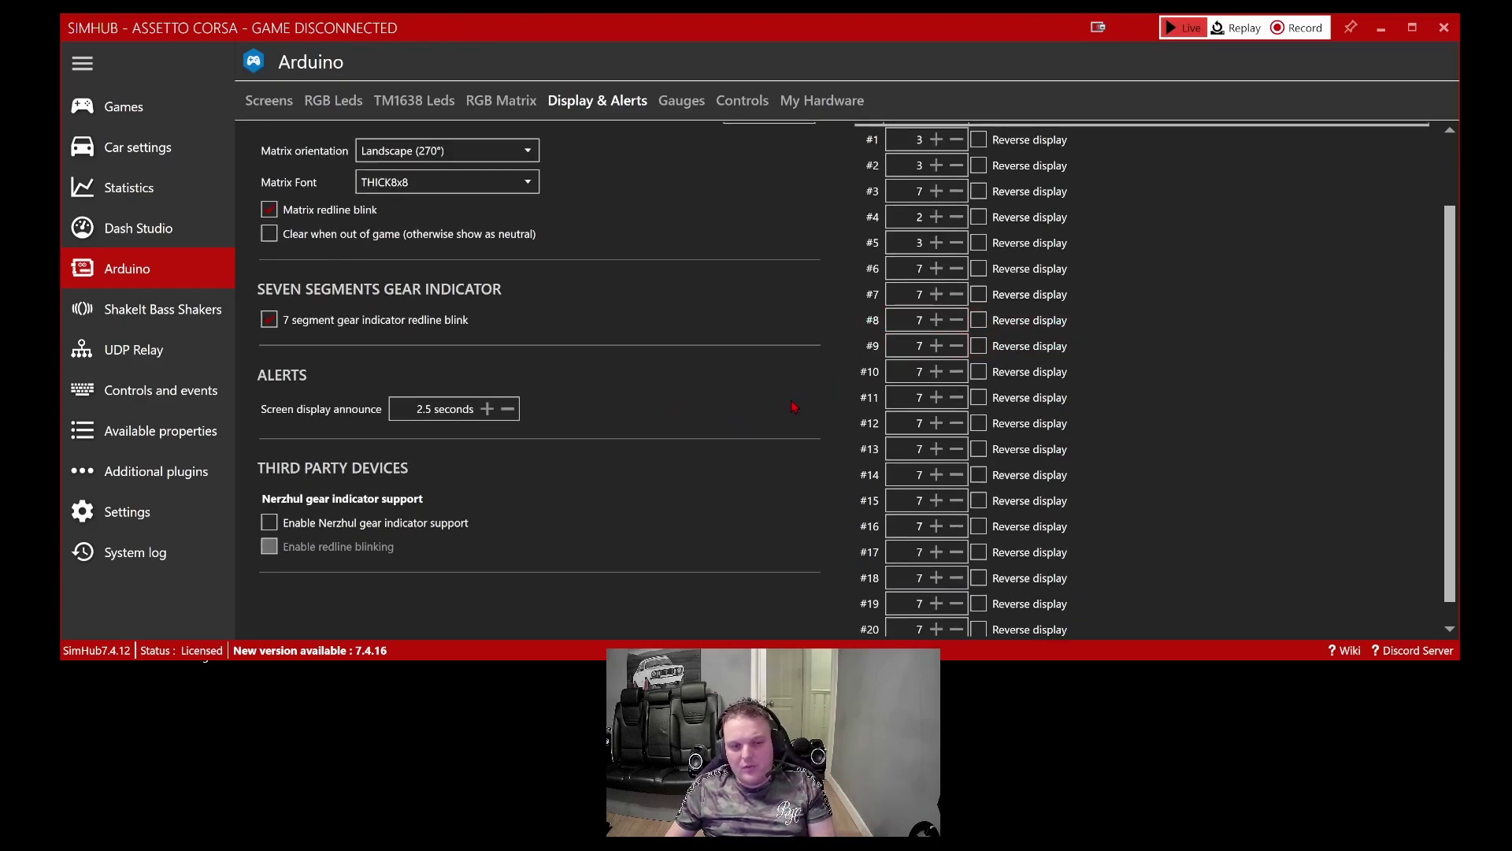
pyautogui.scroll(2, 780, 413)
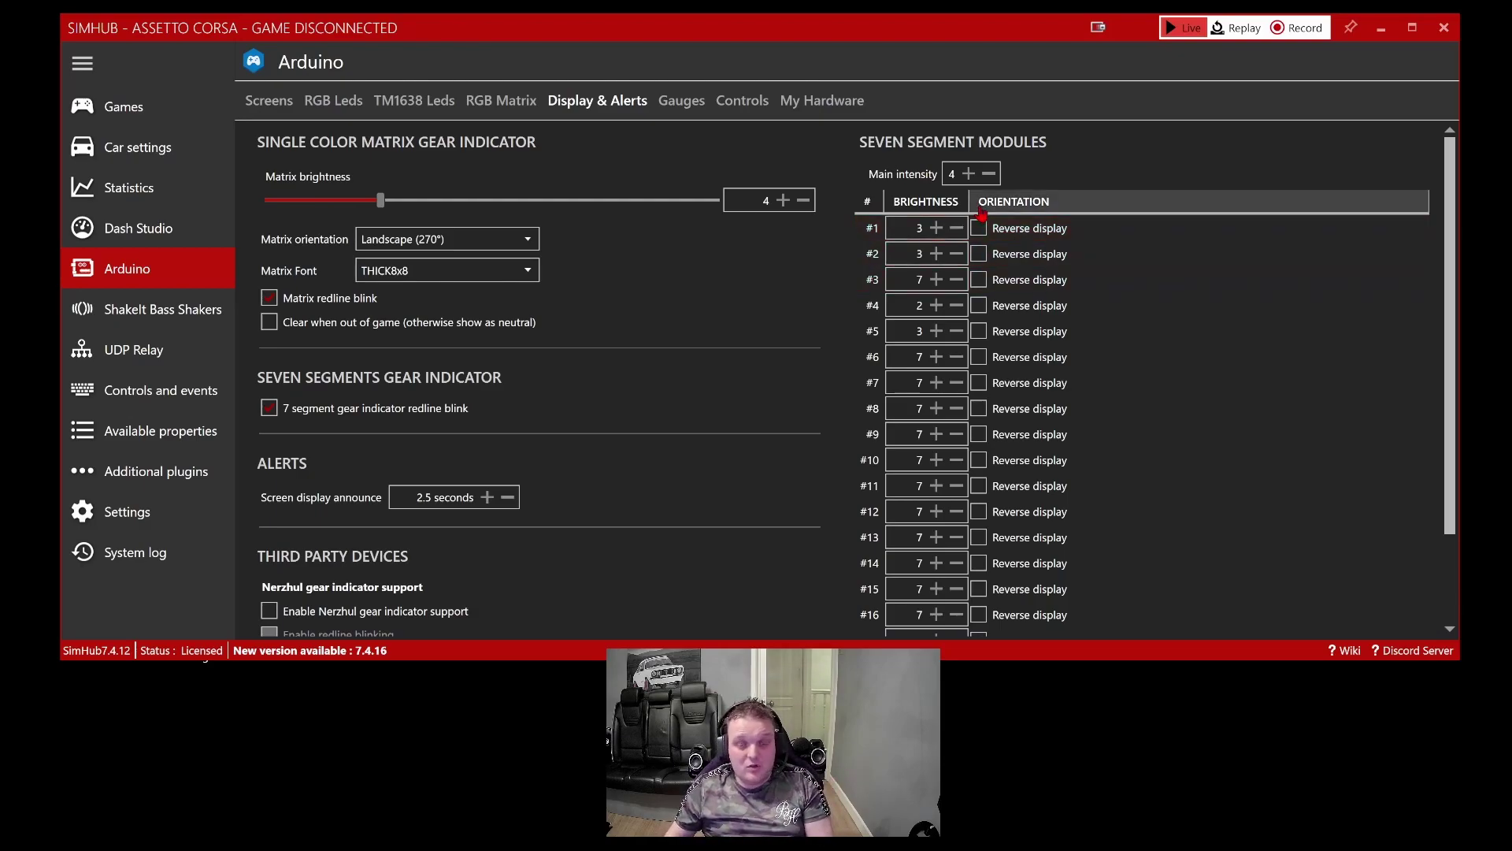
# Review the basic tachometer gauge settings and open the tachometer's advanced calibration table.
pyautogui.click(693, 107)
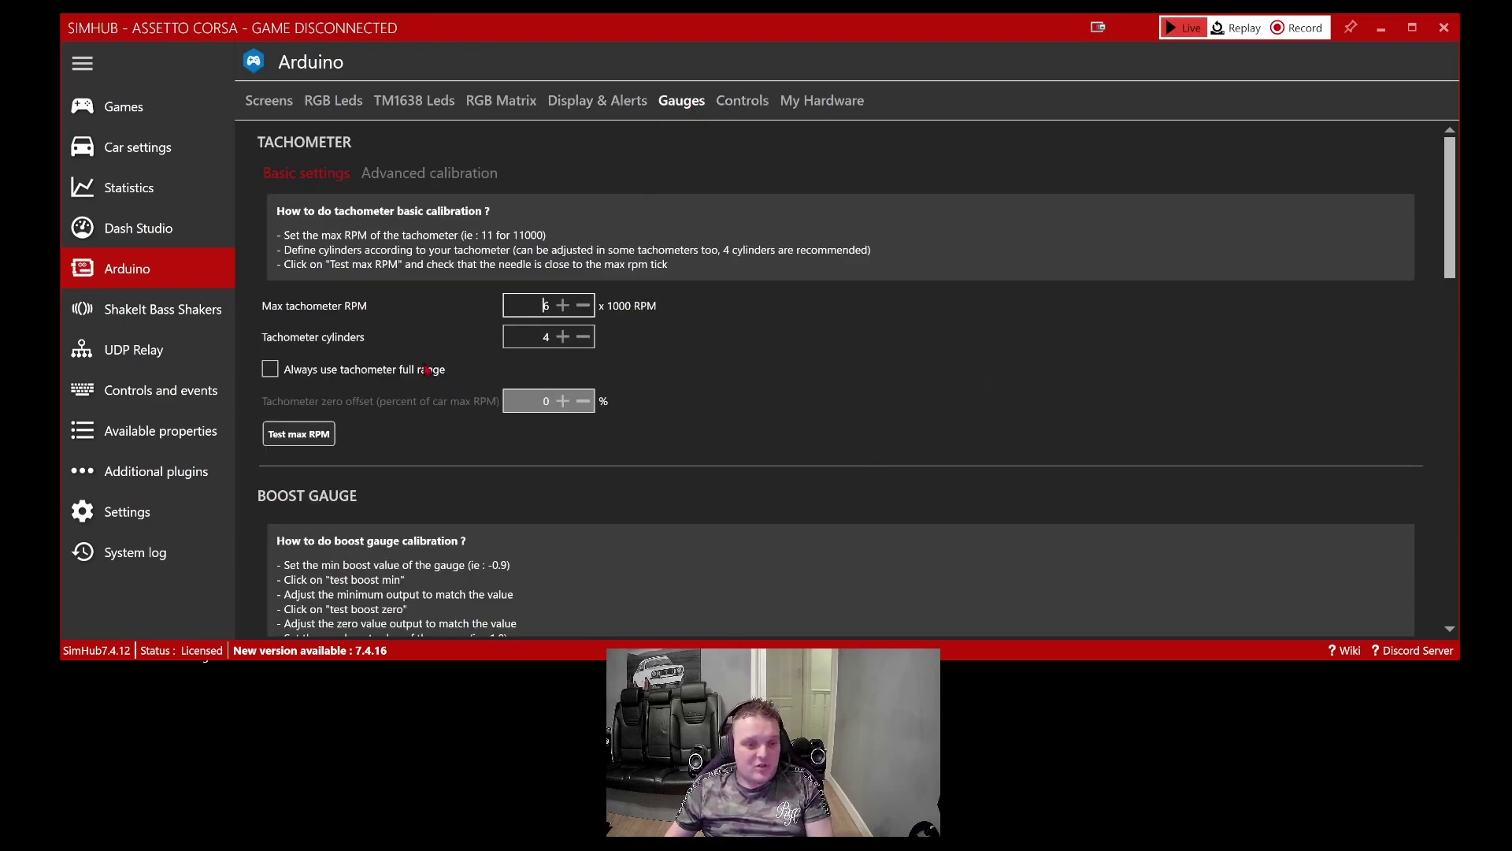
pyautogui.scroll(-2, 429, 381)
pyautogui.scroll(2, 453, 347)
pyautogui.click(433, 174)
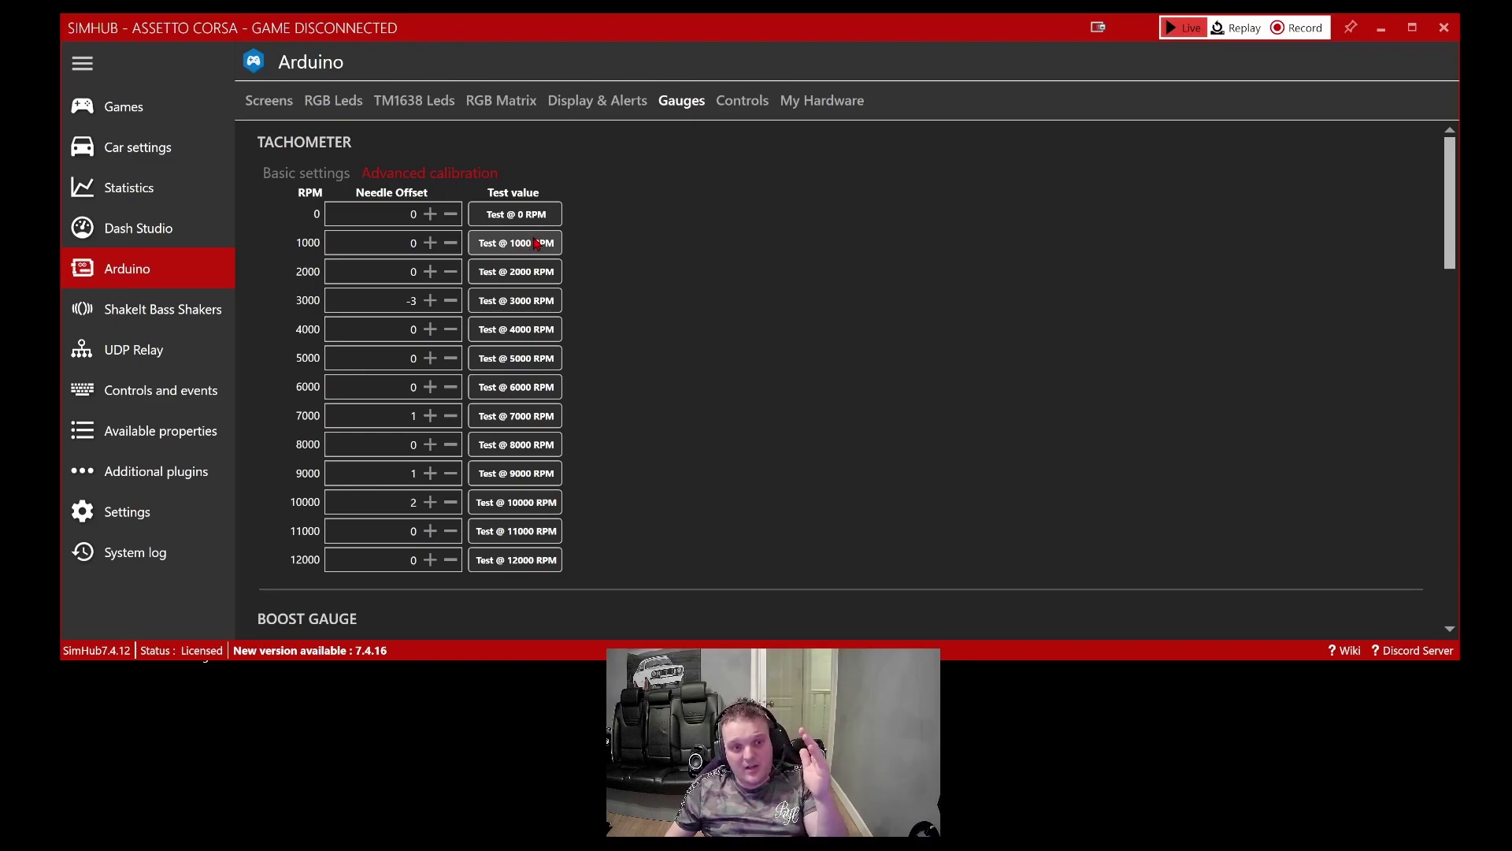
# Test the tachometer at 1000 RPM and set the needle offset for that point to 4.
pyautogui.click(520, 245)
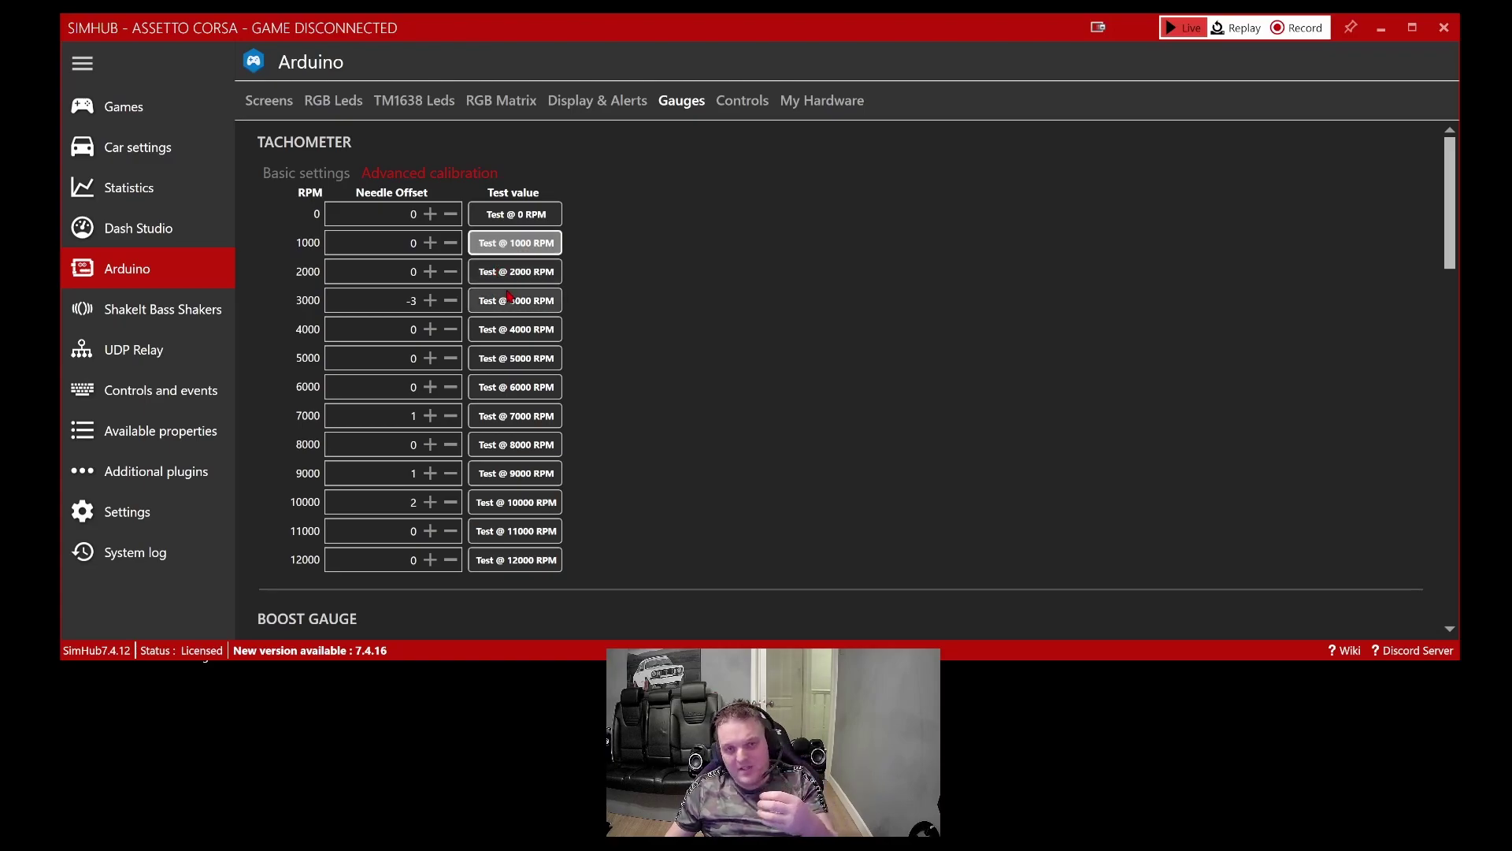
pyautogui.click(430, 244)
pyautogui.click(431, 244)
pyautogui.click(431, 243)
pyautogui.click(431, 243)
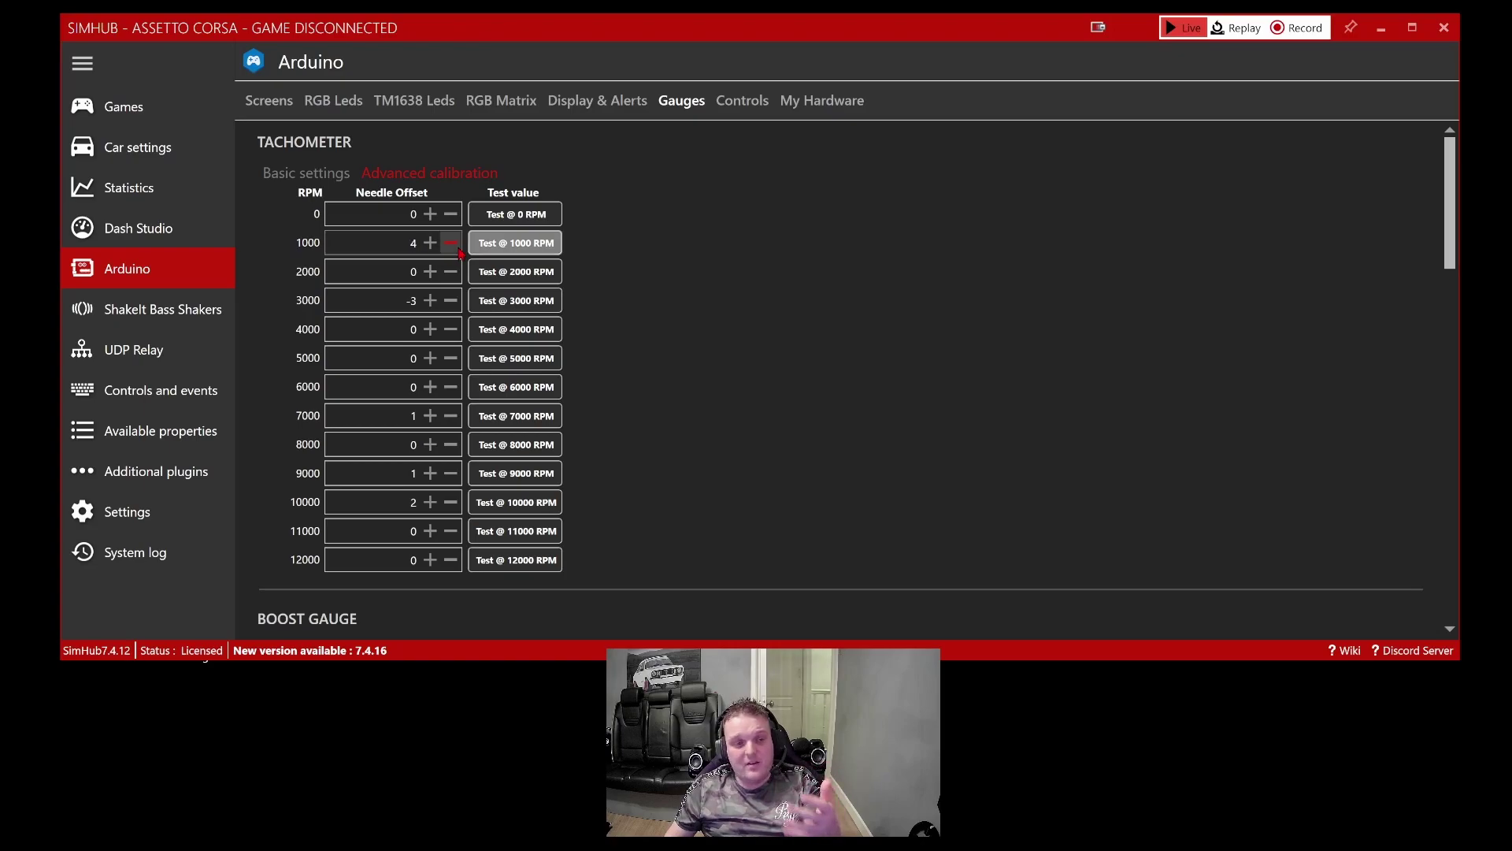
pyautogui.click(514, 244)
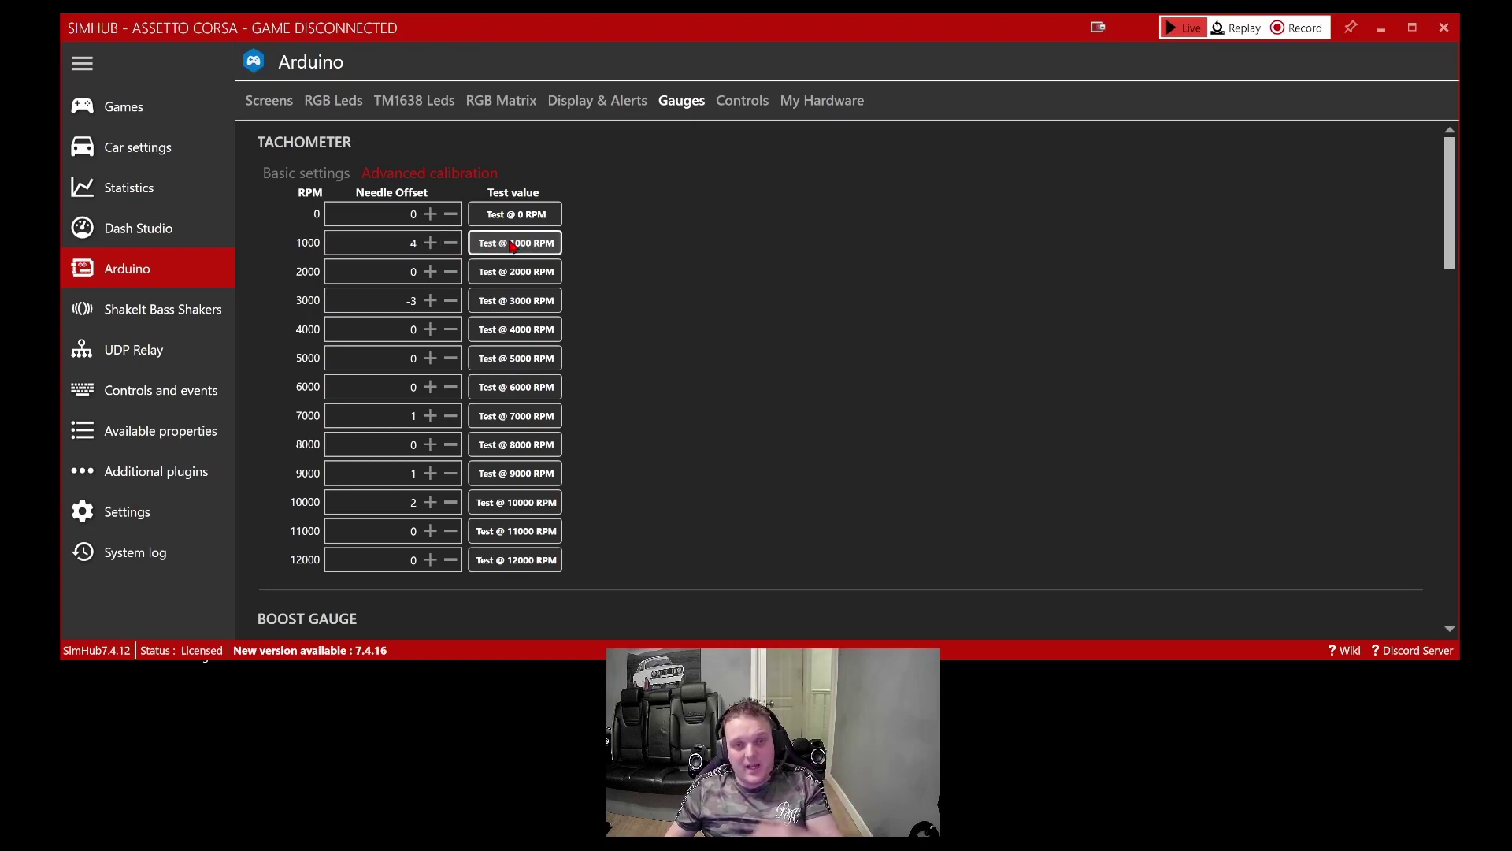
# Review the calibration settings of the boost, speedometer, fuel and temperature gauges below the tachometer section.
pyautogui.scroll(-10, 605, 247)
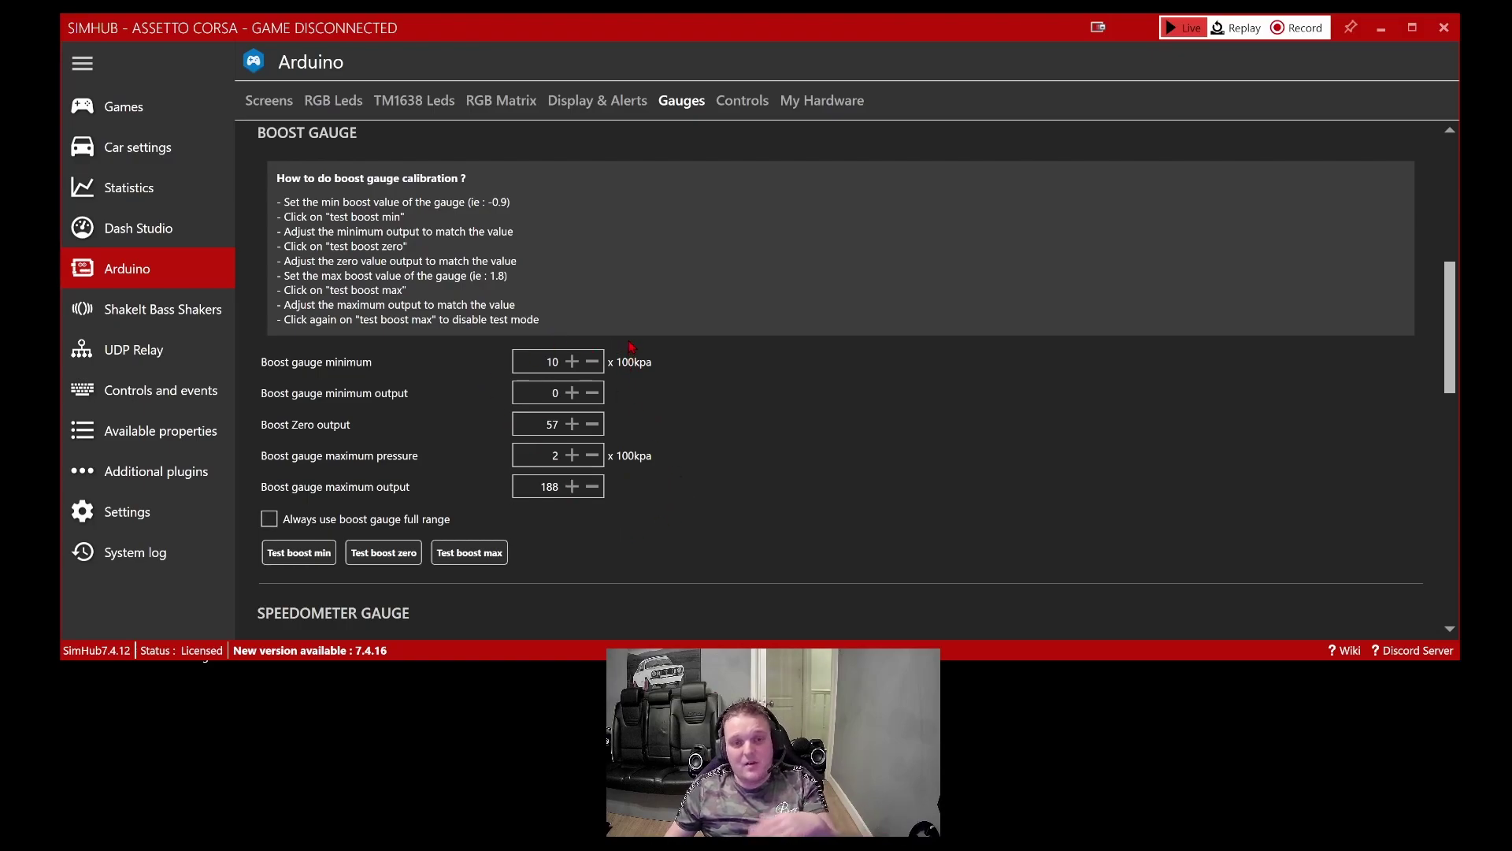
pyautogui.scroll(-3, 718, 403)
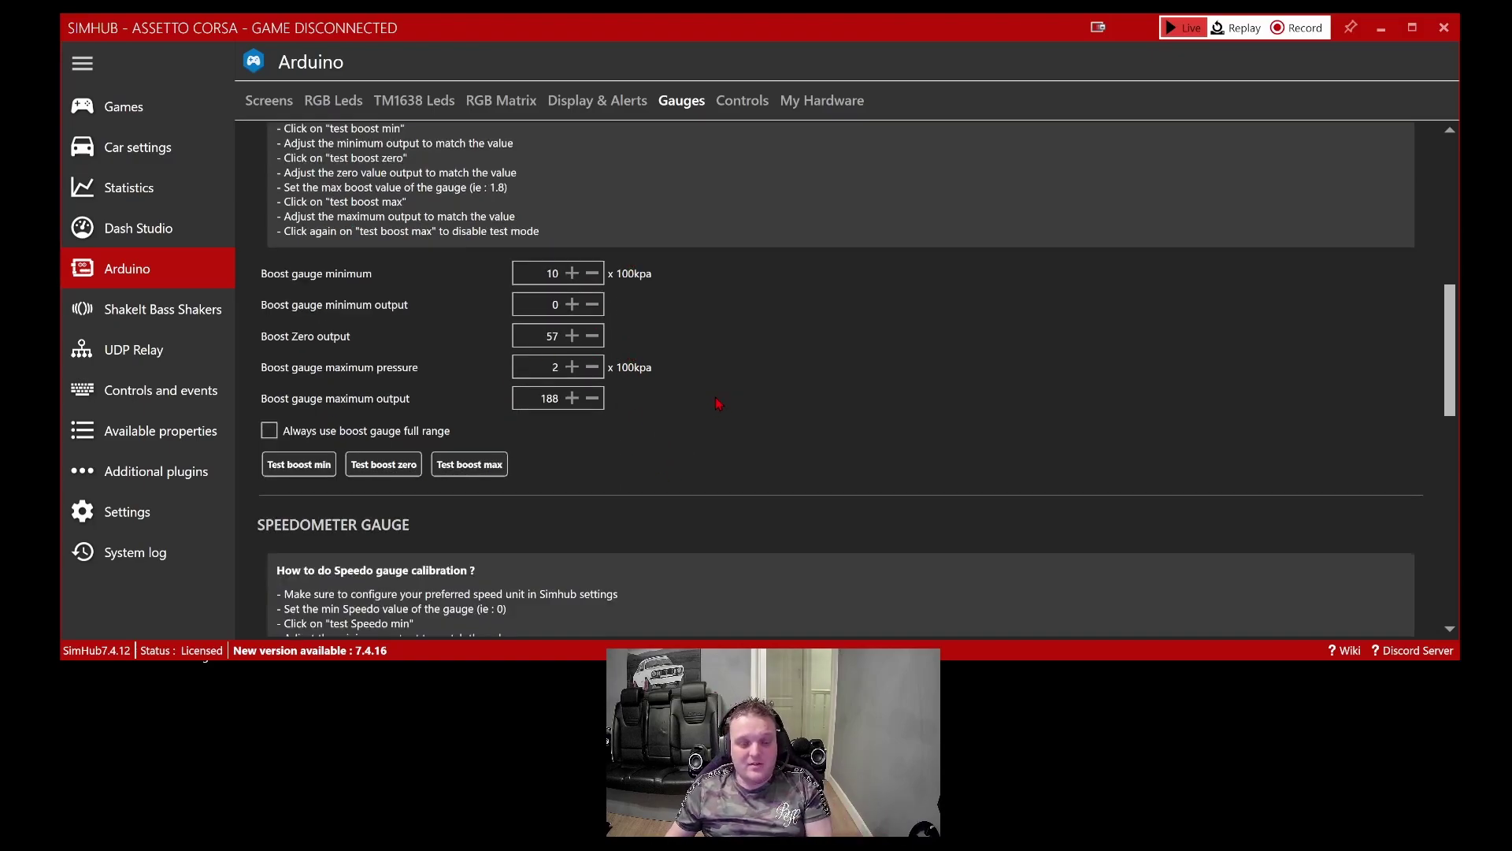
pyautogui.scroll(-5, 718, 402)
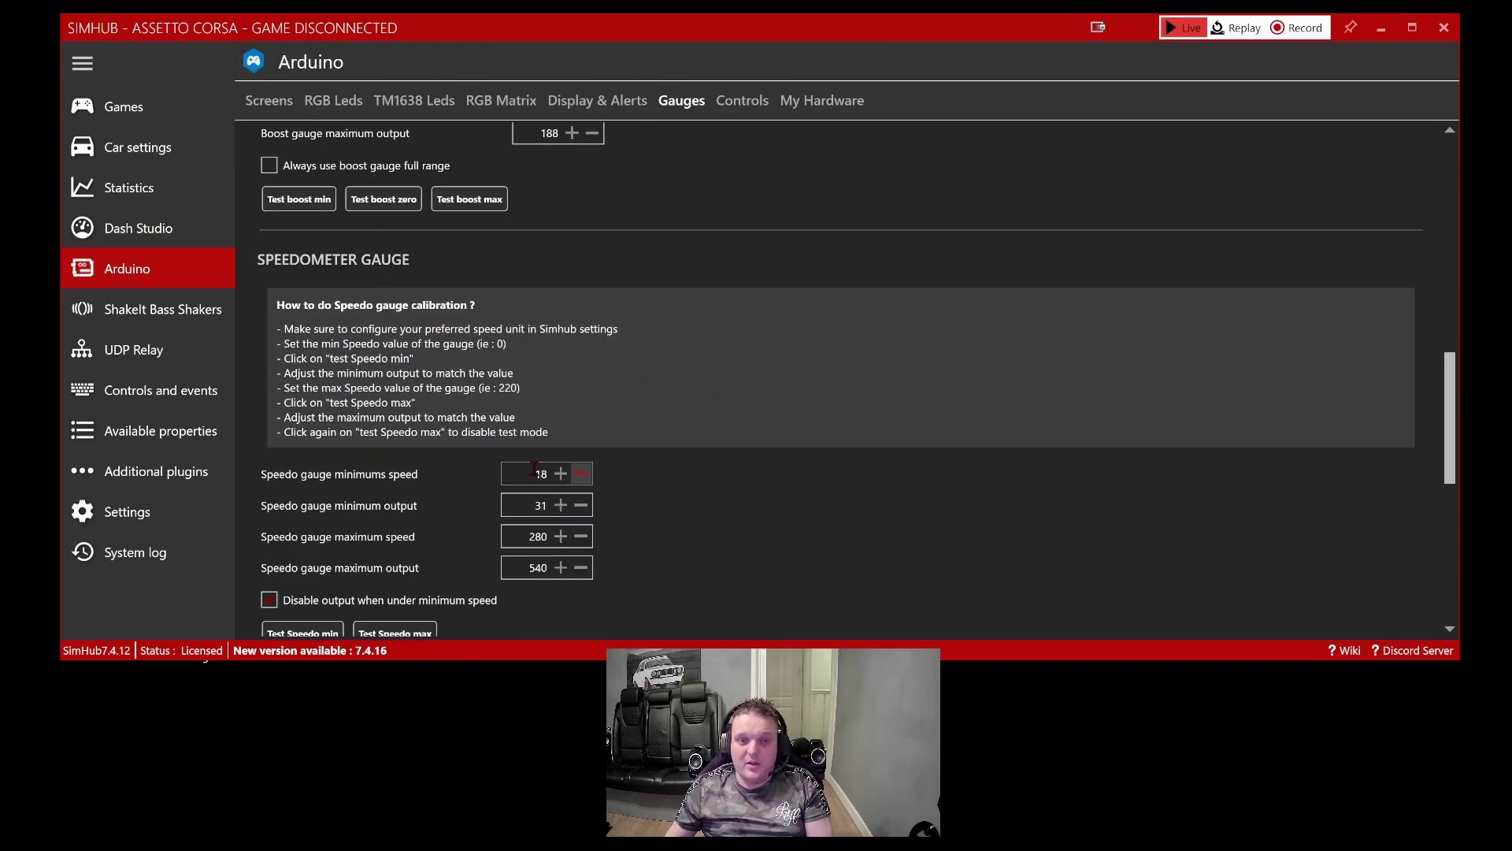
pyautogui.scroll(-2, 441, 421)
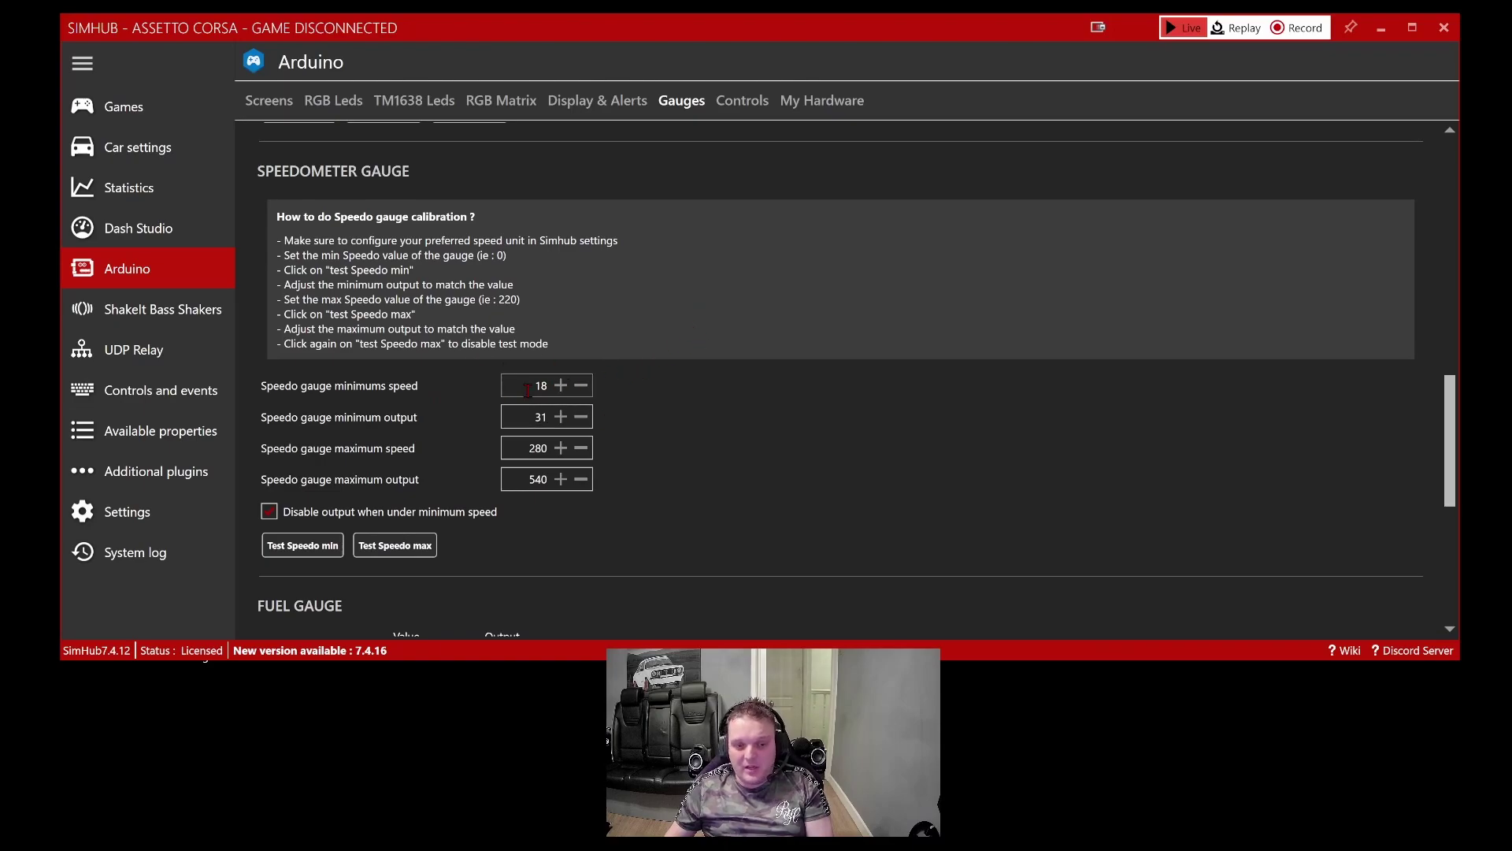
pyautogui.scroll(-5, 611, 317)
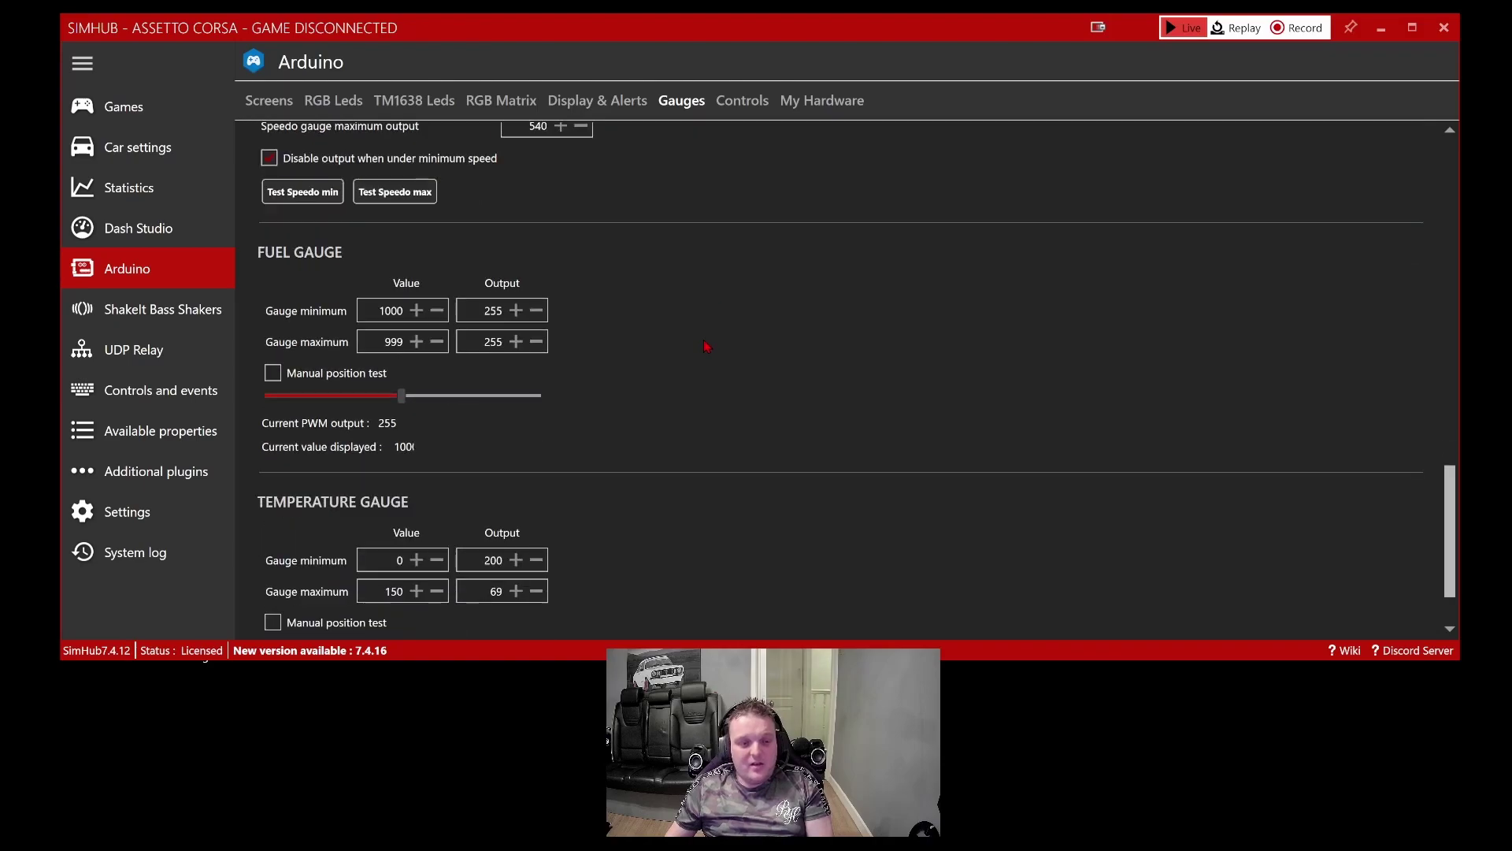
pyautogui.scroll(-1, 701, 346)
pyautogui.scroll(-1, 406, 420)
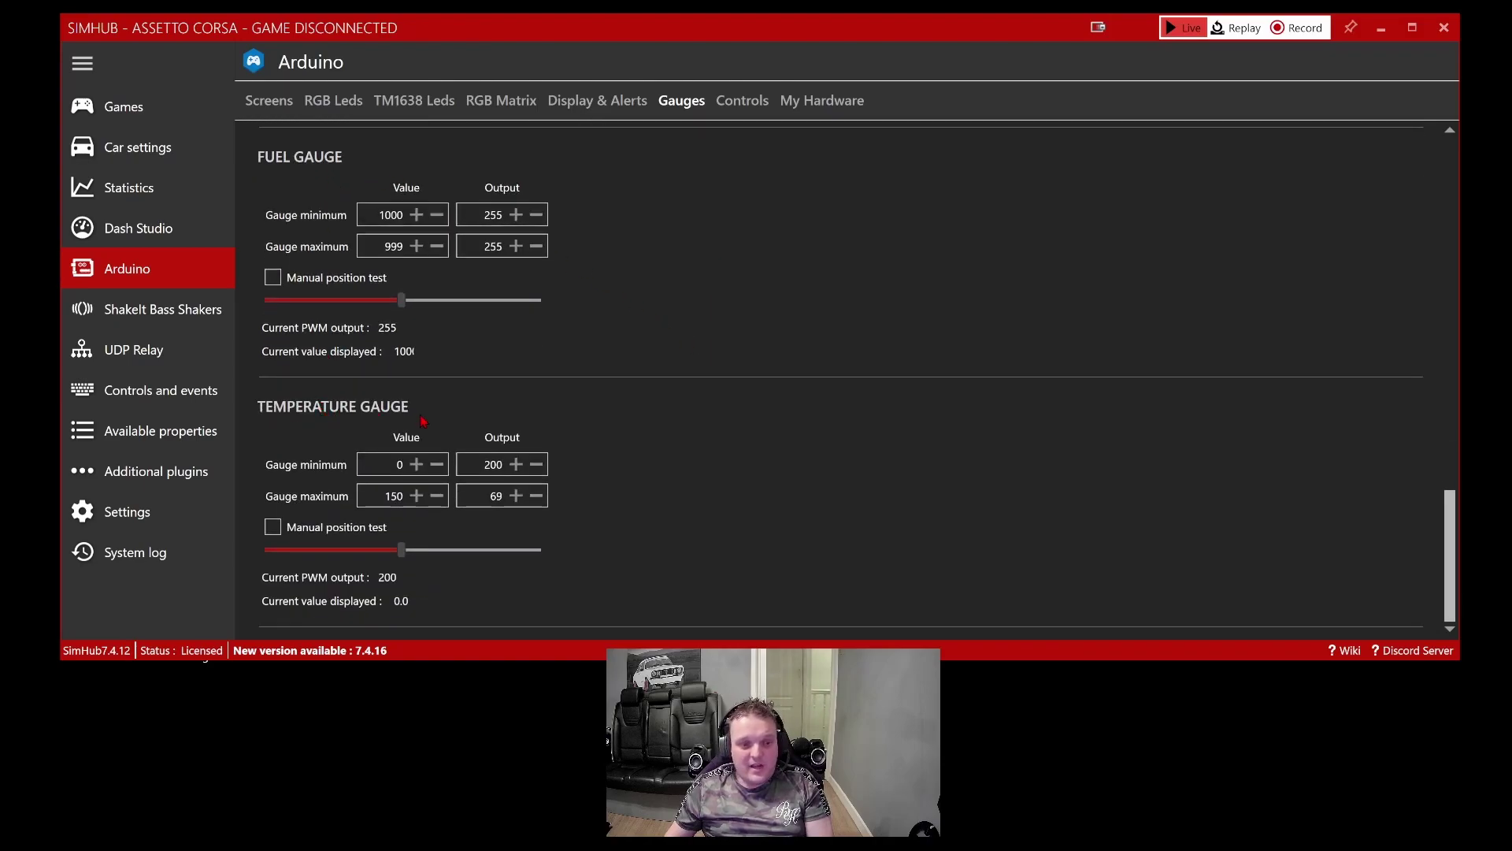
pyautogui.scroll(7, 662, 402)
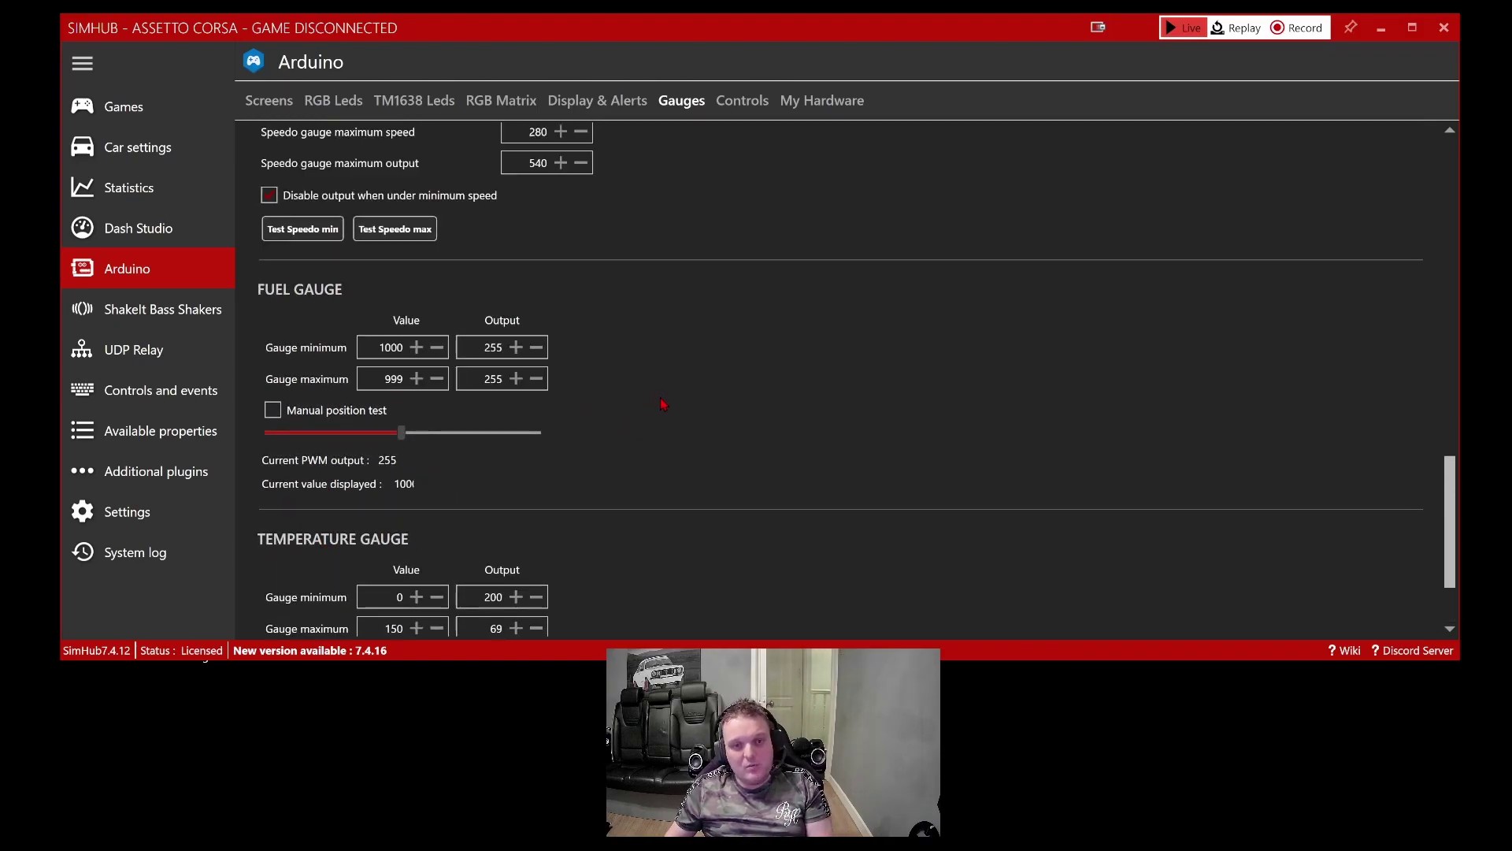
pyautogui.scroll(10, 722, 402)
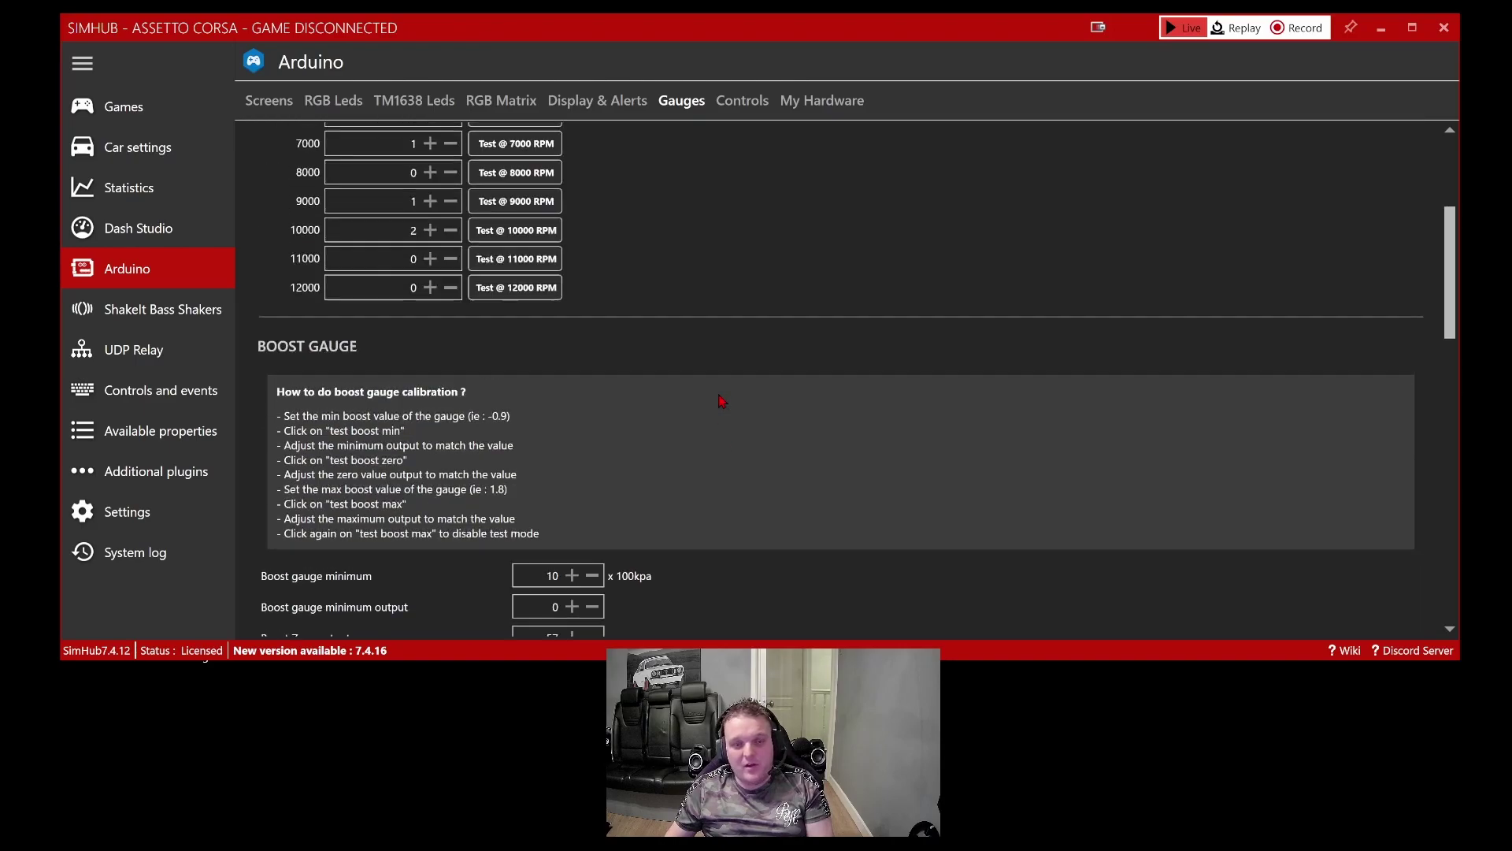
# Examine the Arduino display control mappings and the list of text display screens they switch between.
pyautogui.click(749, 103)
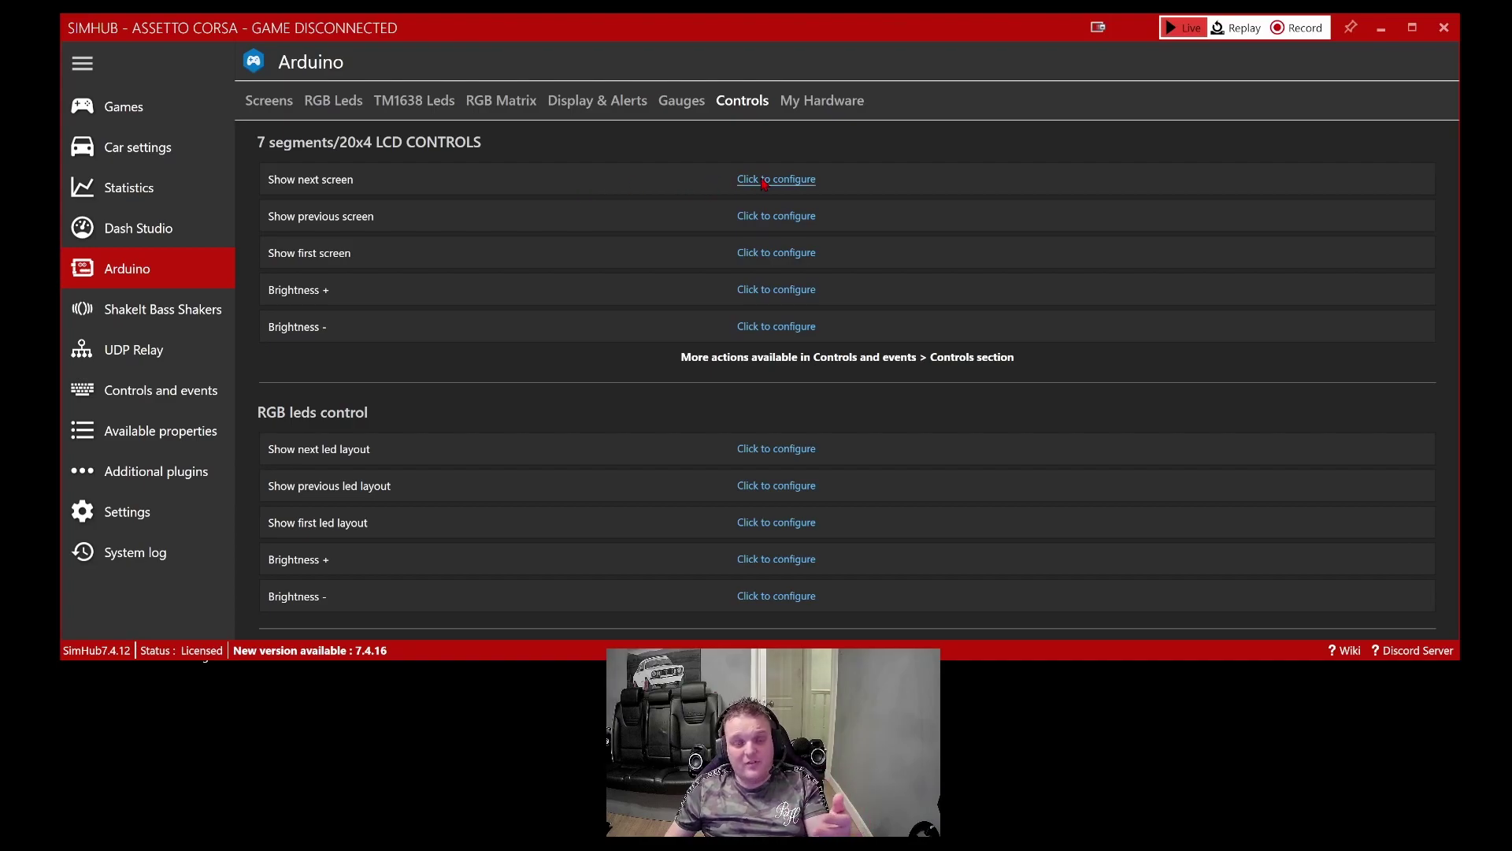
pyautogui.click(253, 99)
pyautogui.scroll(8, 440, 293)
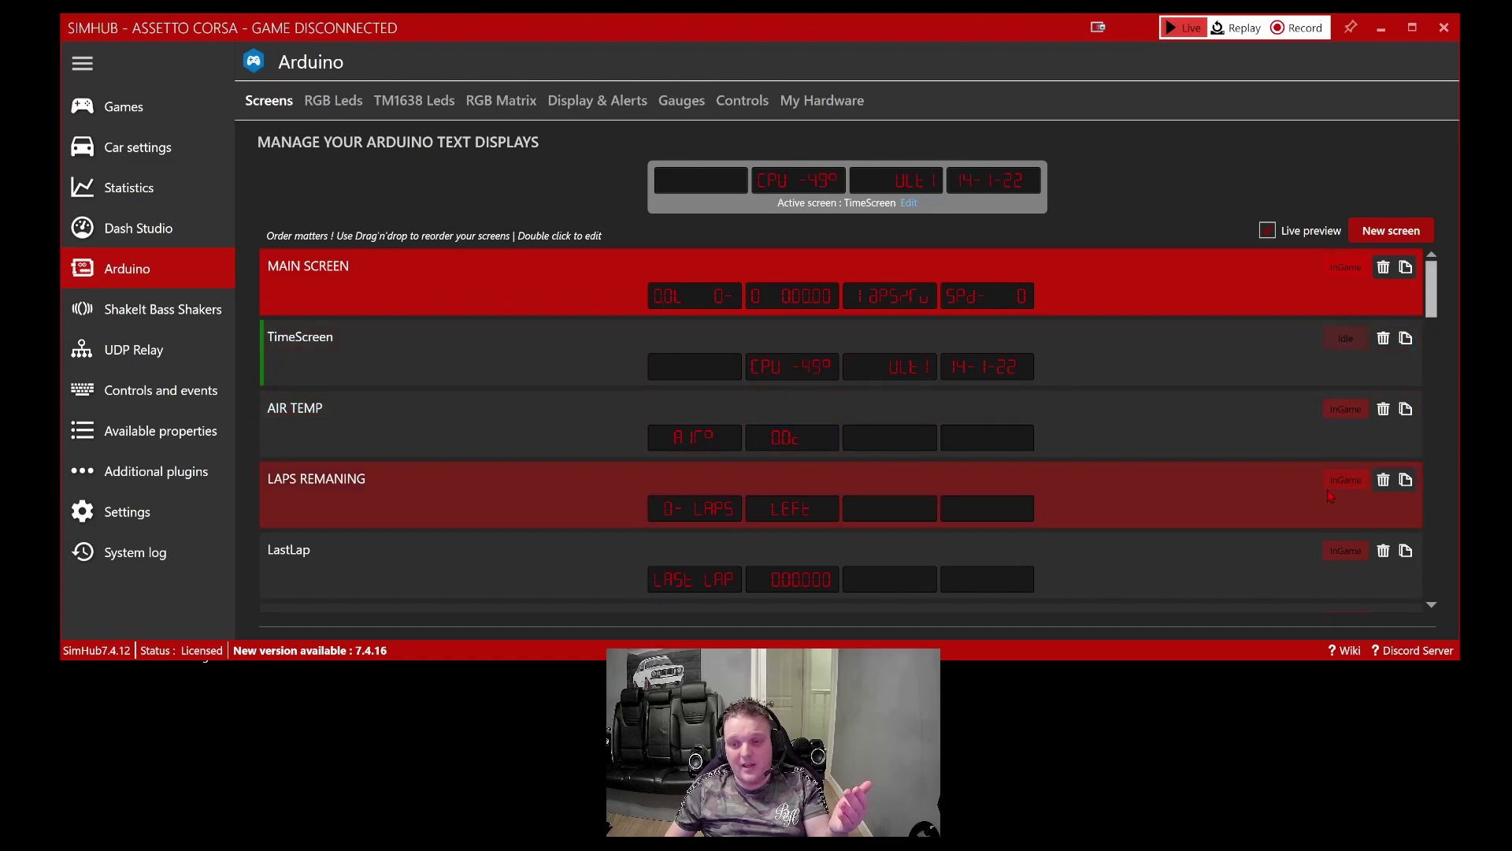
pyautogui.scroll(-5, 1273, 510)
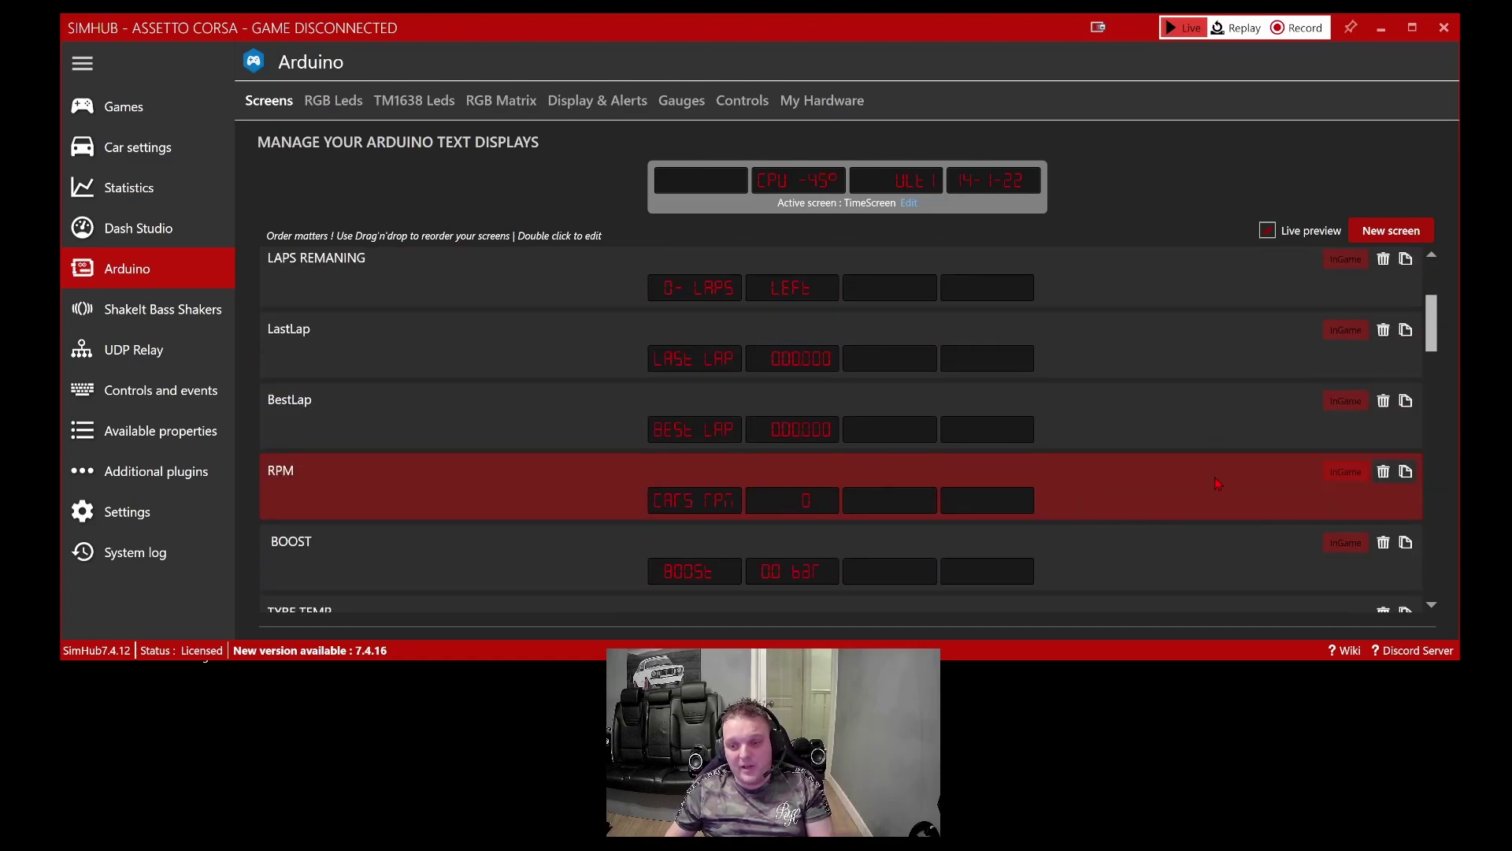
pyautogui.scroll(-1, 851, 452)
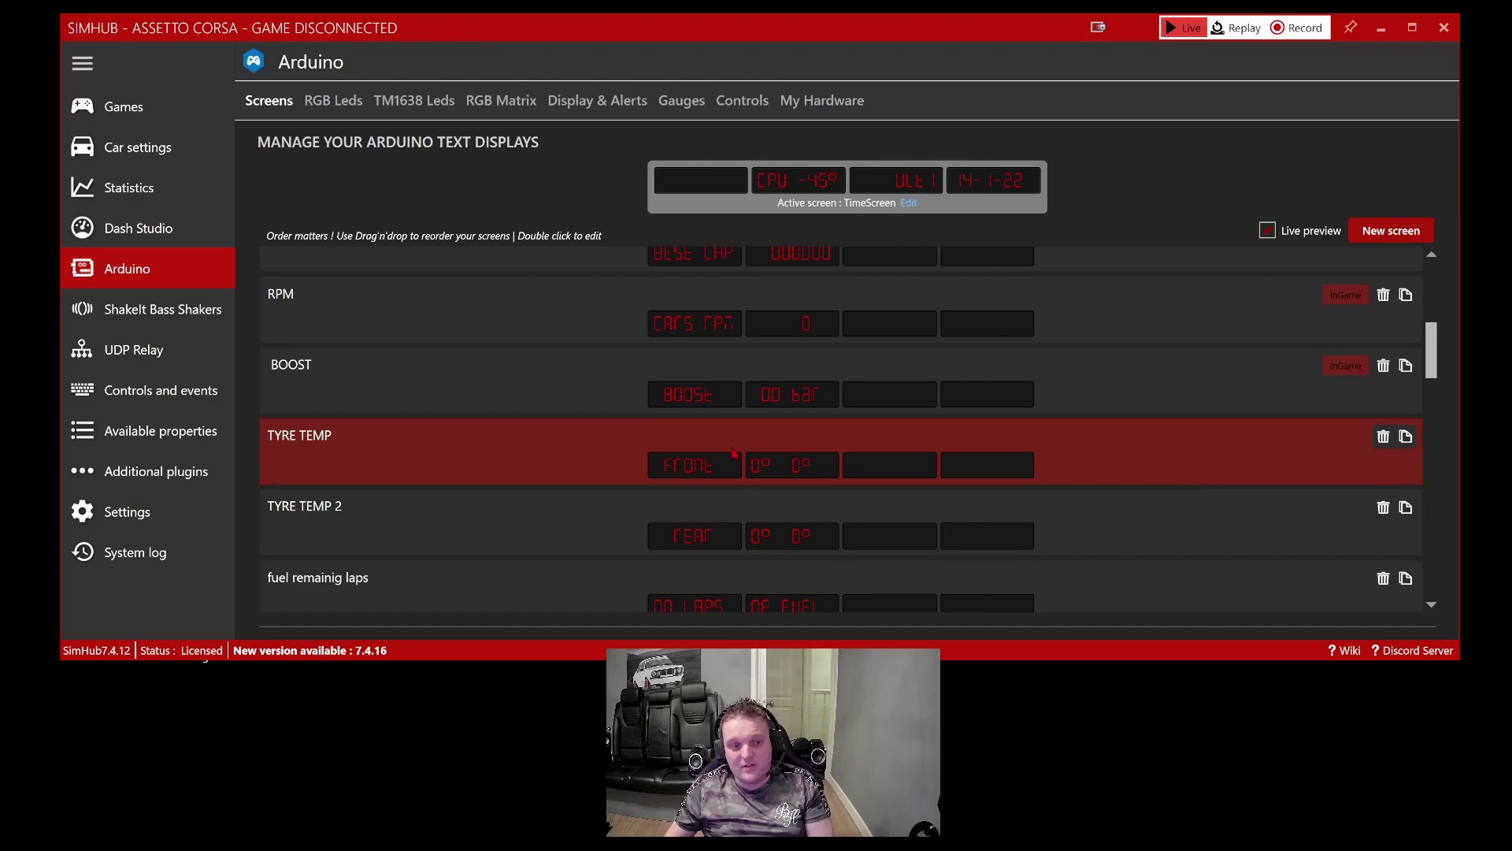
pyautogui.scroll(6, 657, 427)
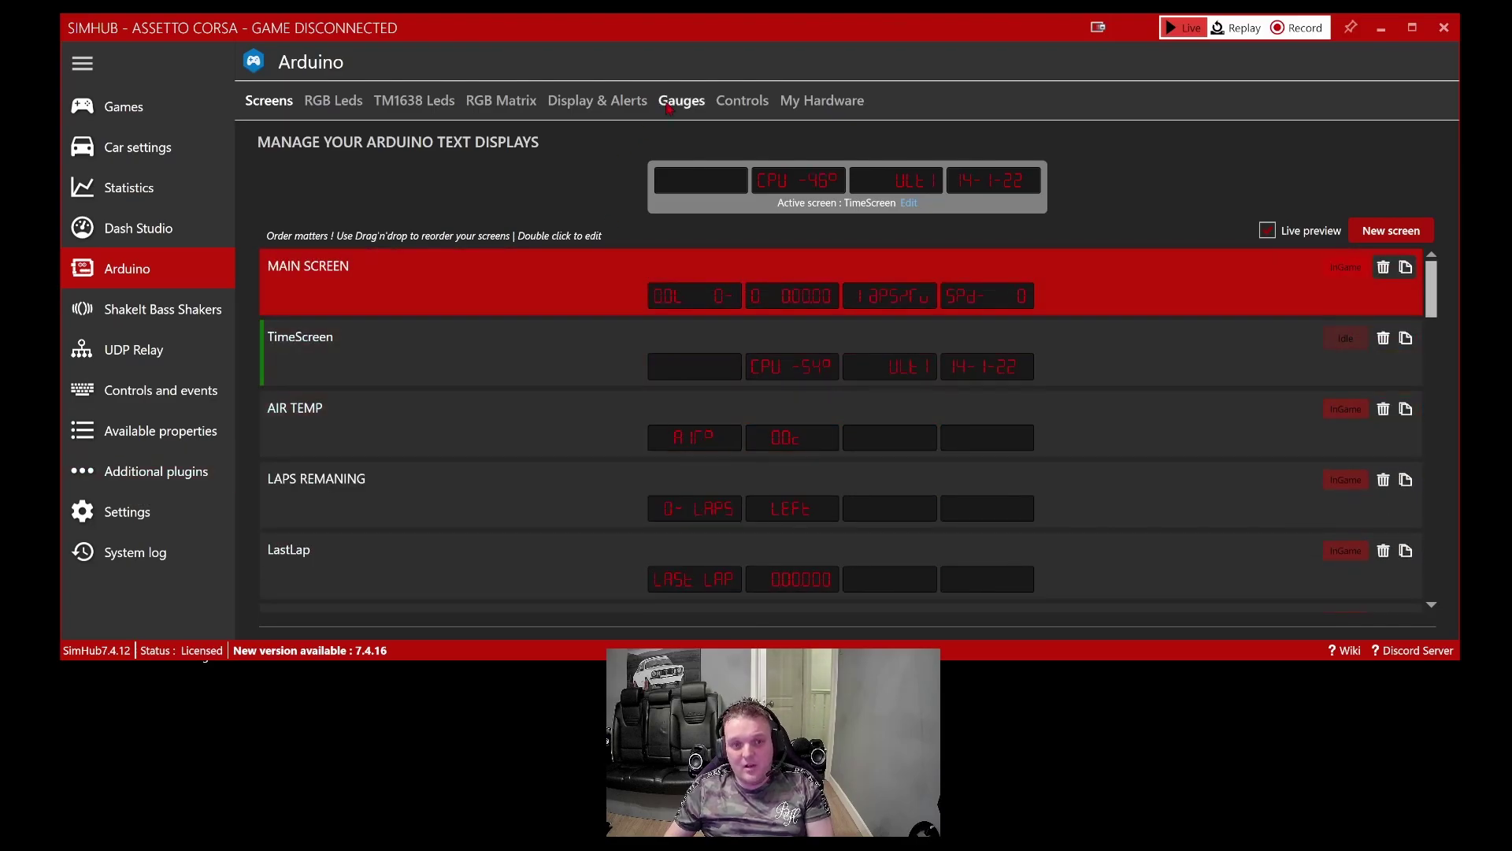
pyautogui.click(742, 101)
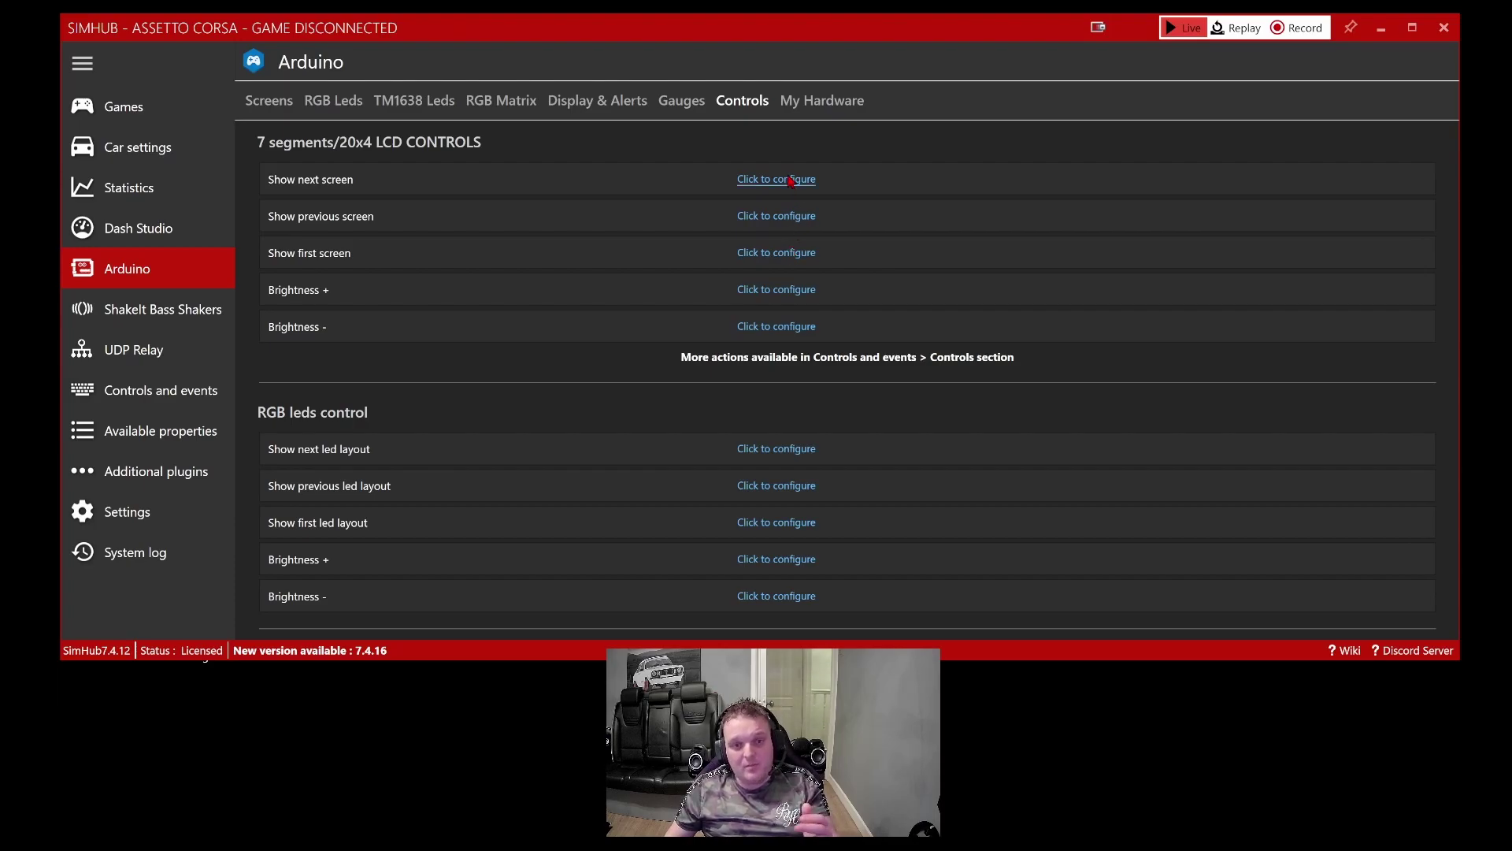
# Enable the BRAKE TEMP text display as an ingame screen and save it.
pyautogui.click(269, 100)
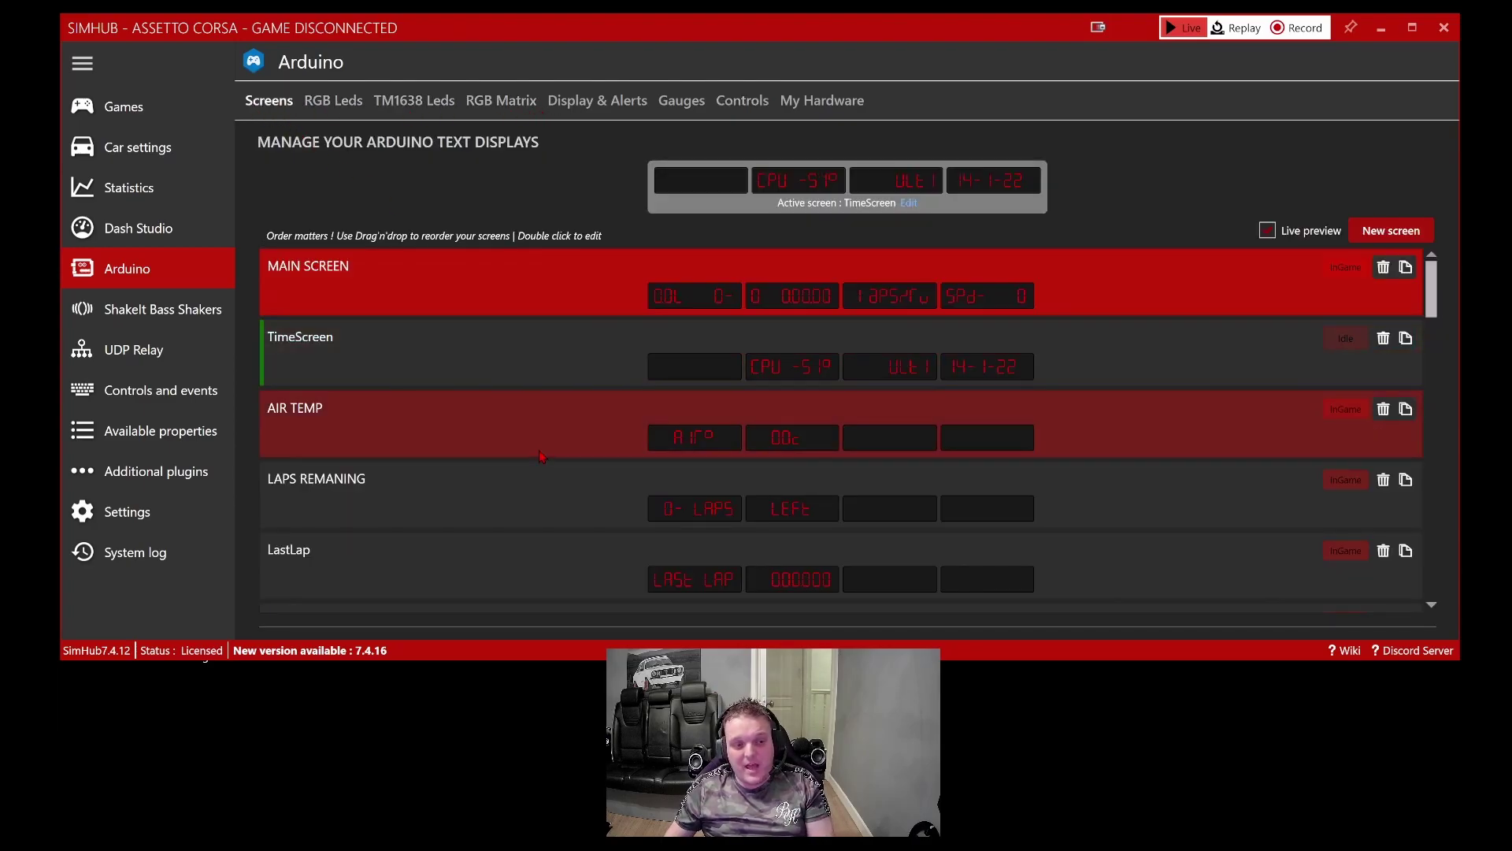
pyautogui.scroll(-1, 539, 451)
pyautogui.scroll(-1, 551, 504)
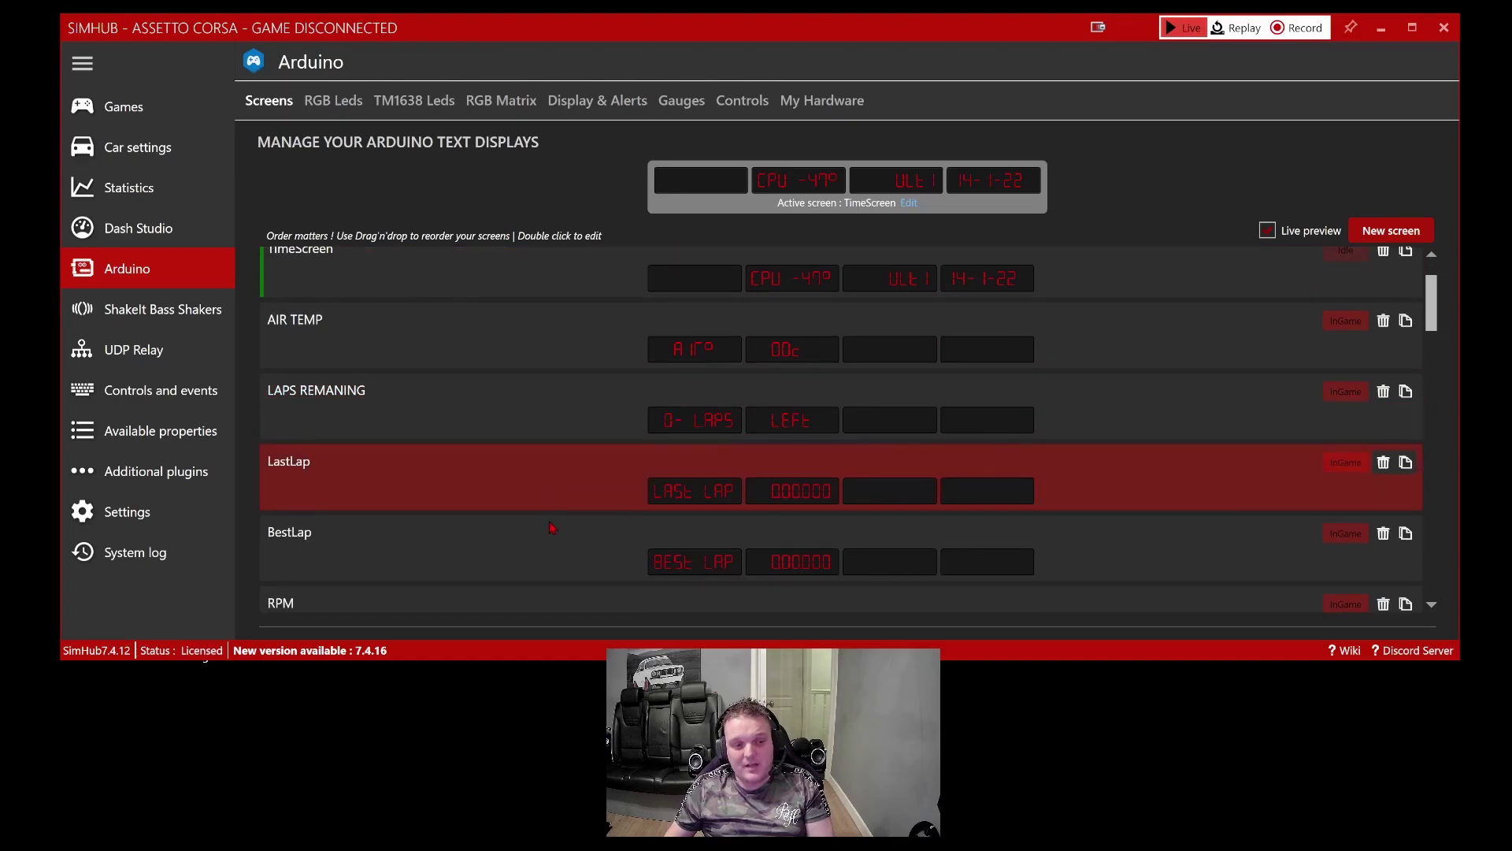
pyautogui.scroll(-4, 551, 521)
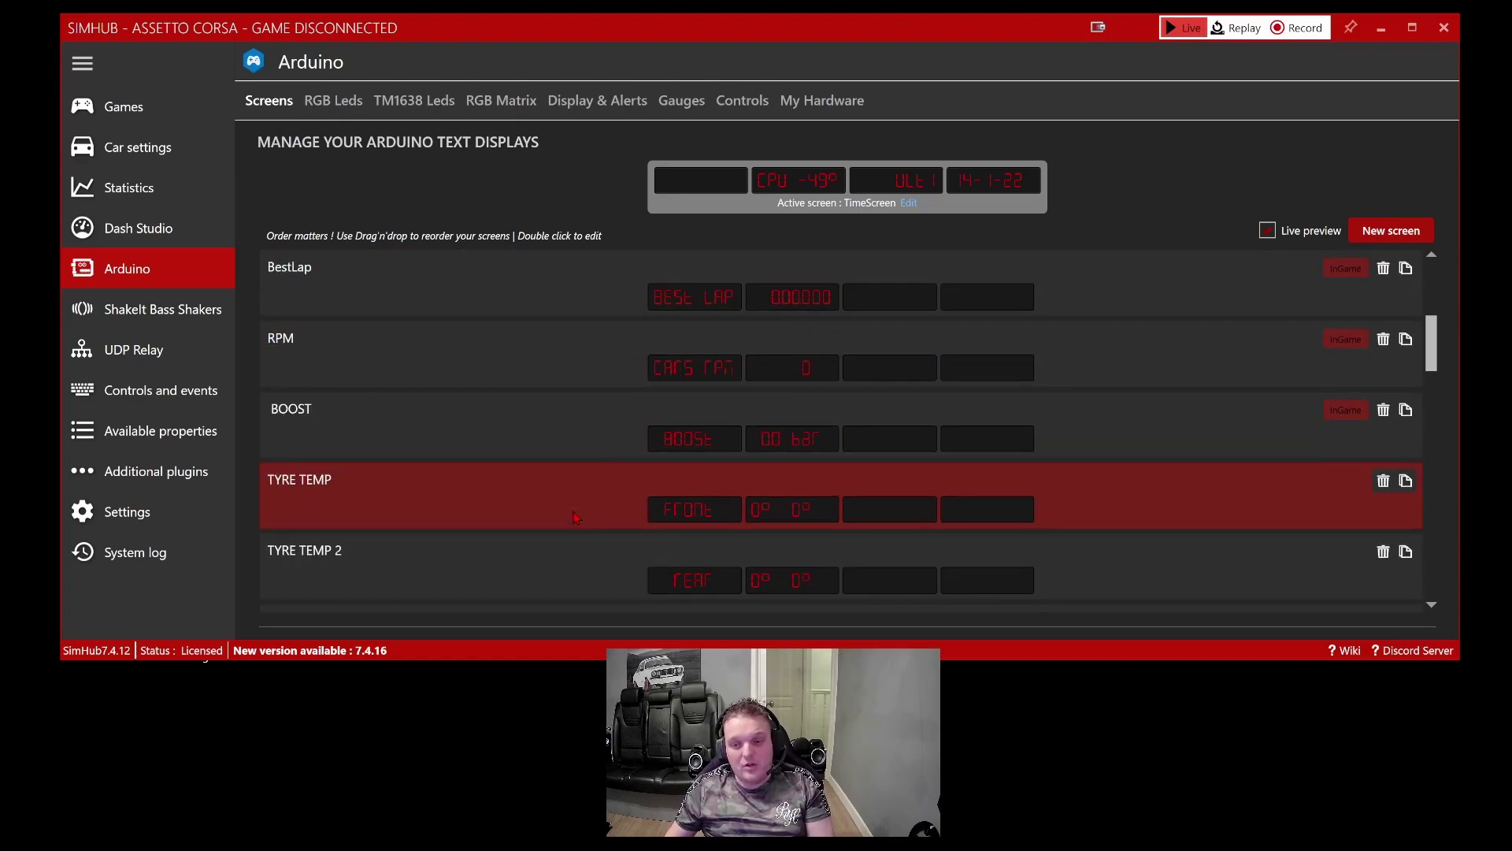
pyautogui.scroll(-2, 565, 498)
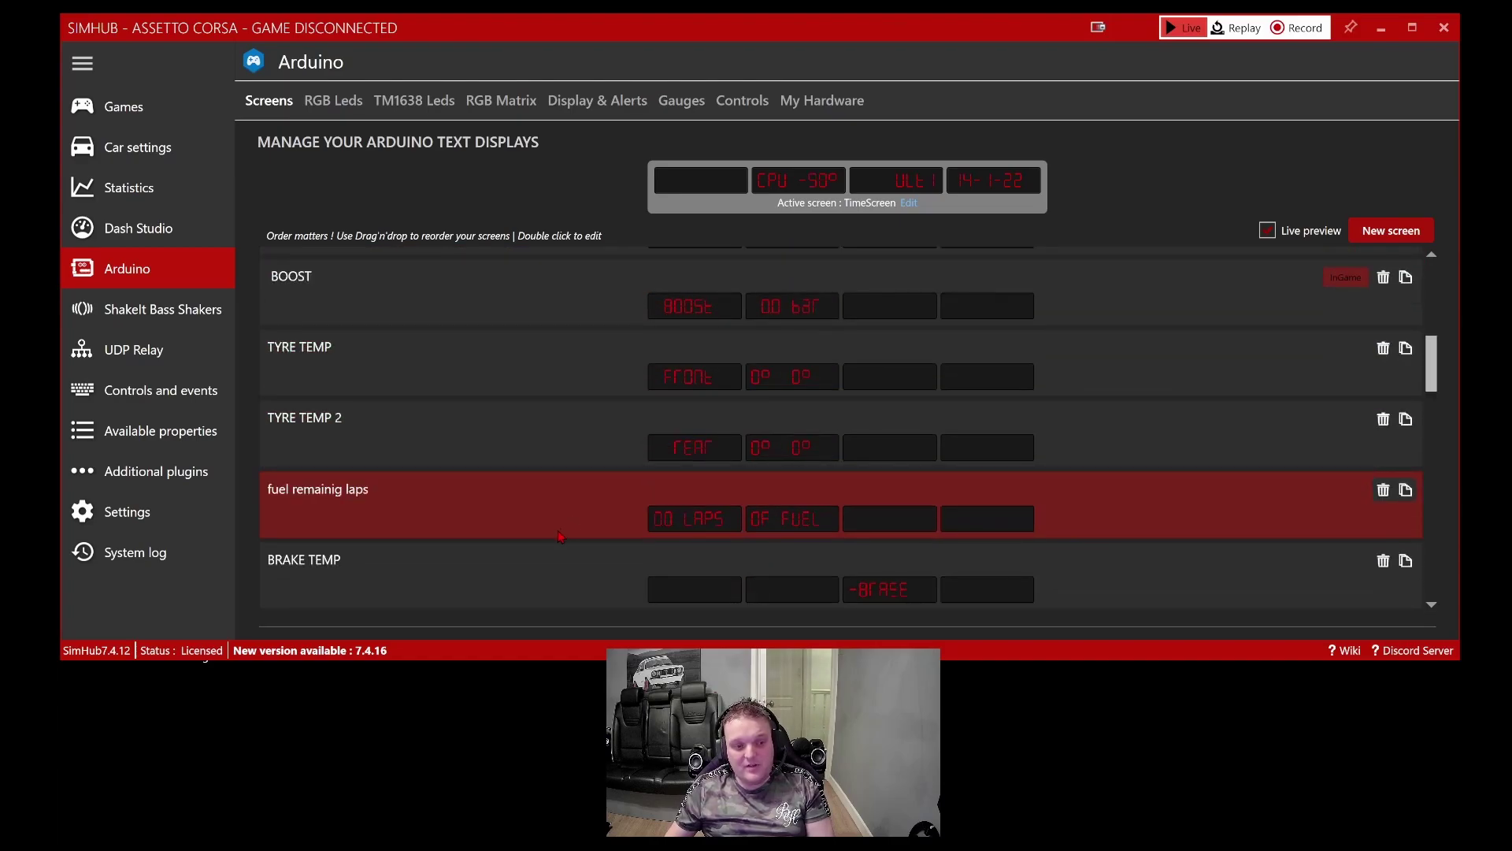
pyautogui.doubleClick(590, 579)
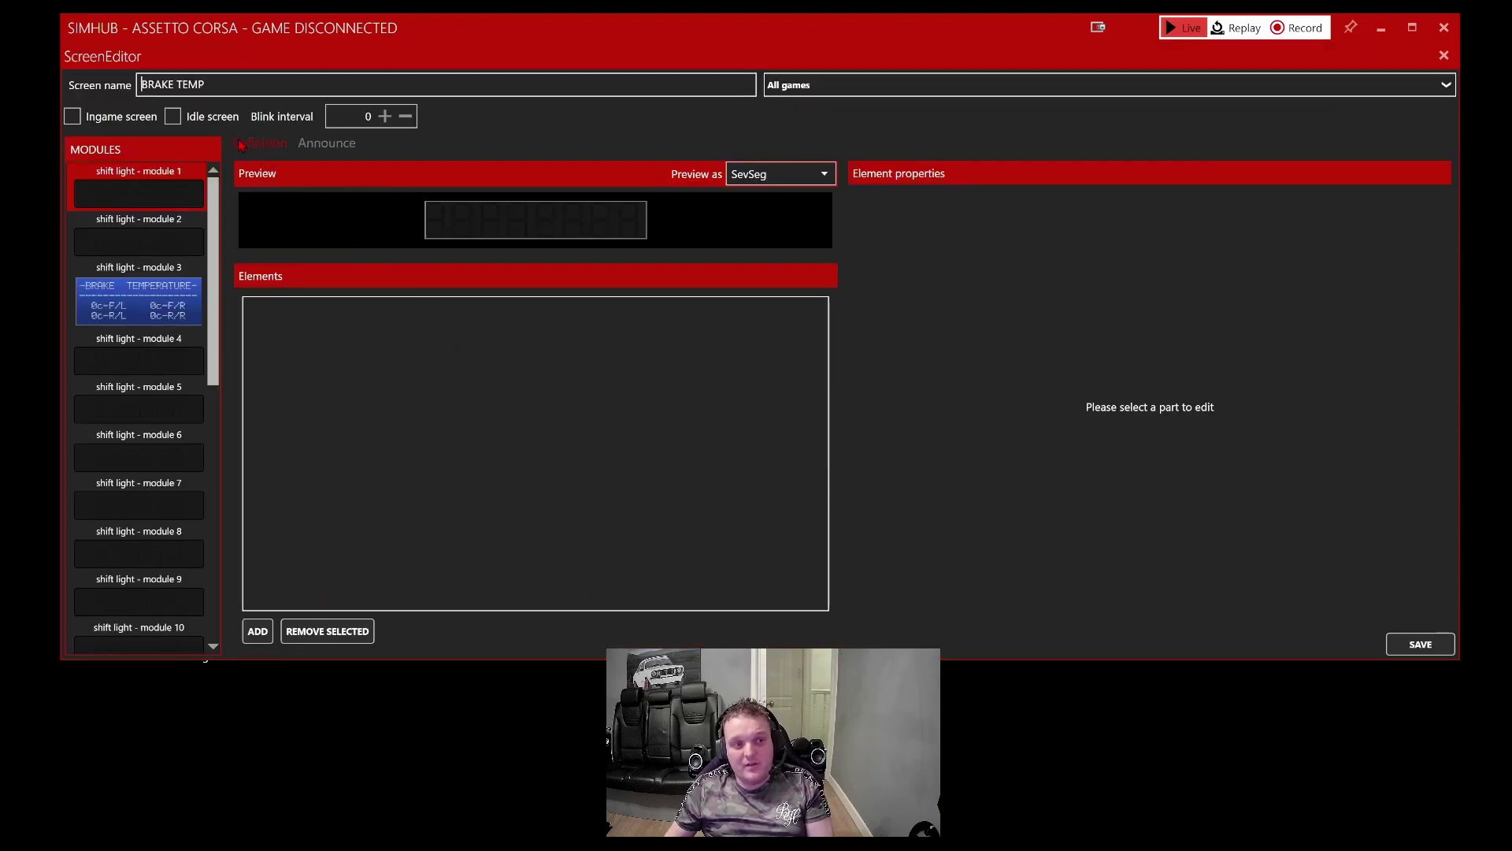
pyautogui.click(73, 117)
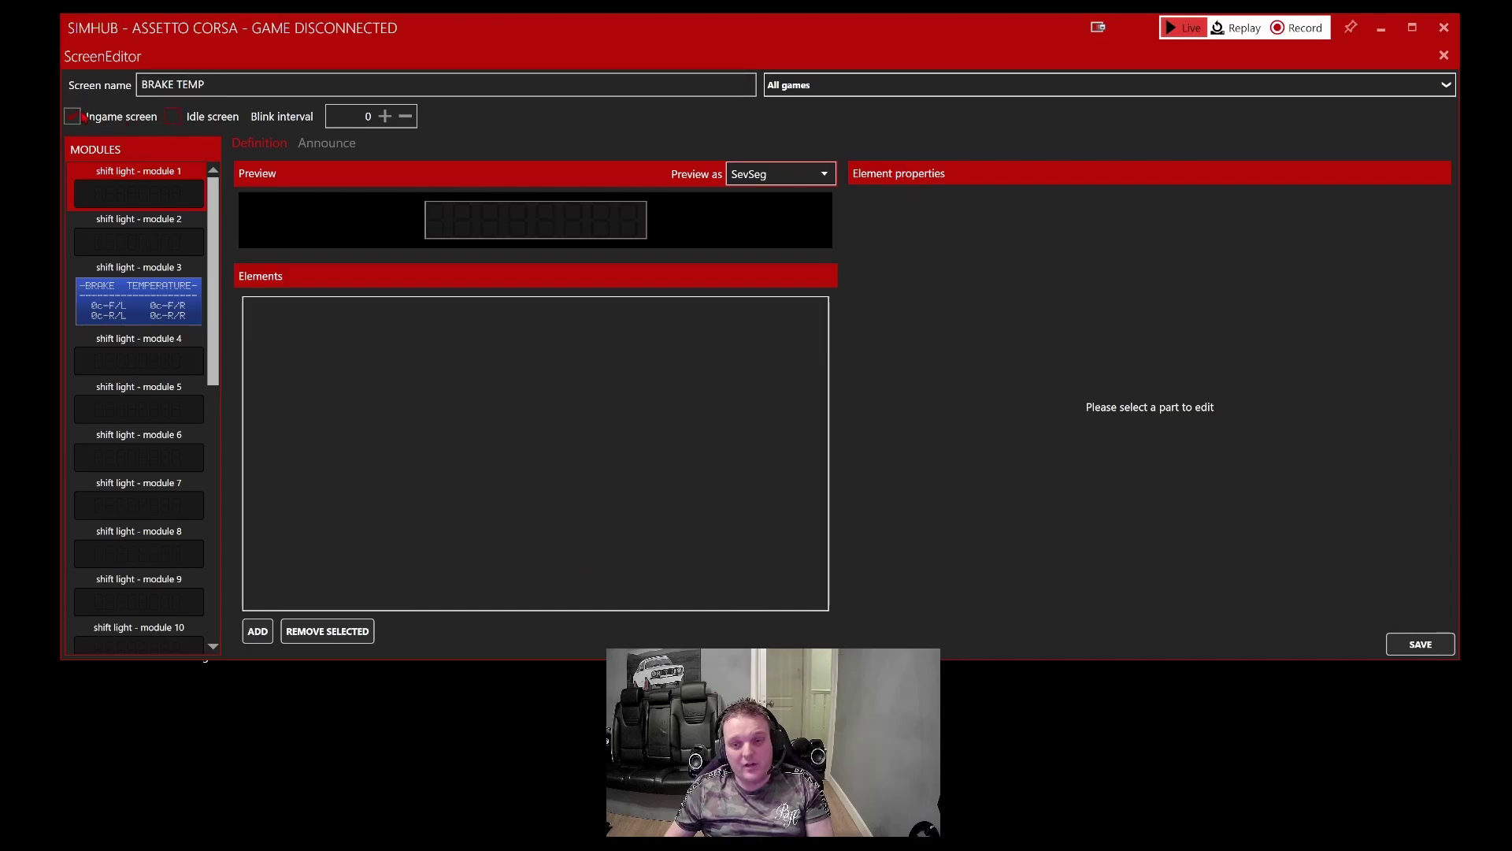
pyautogui.click(1417, 644)
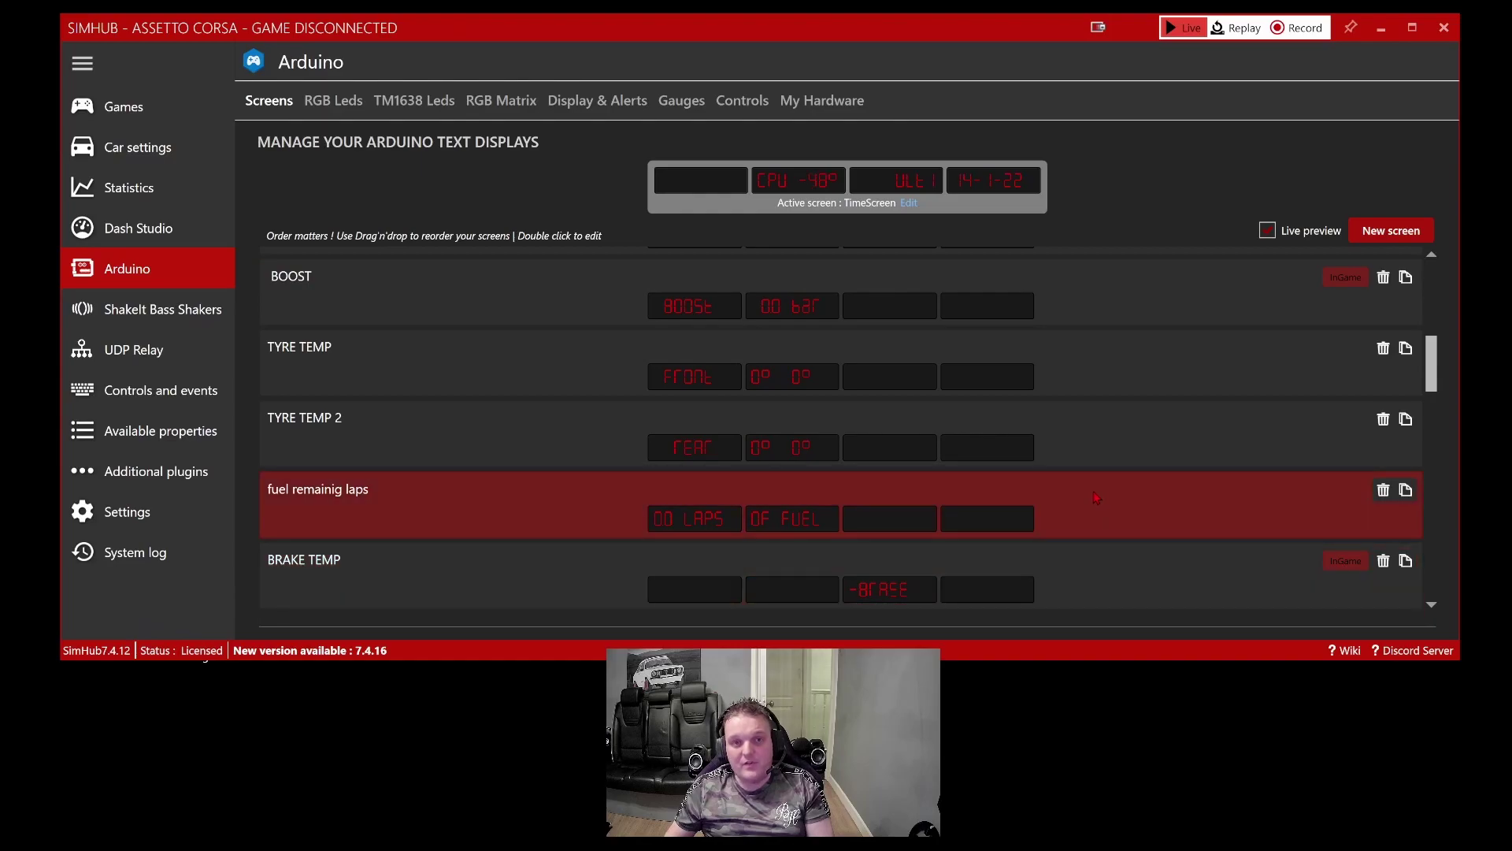
# Scan for new Arduino devices only in the hardware settings and check the U.S.H 64 X LED device's details.
pyautogui.click(820, 105)
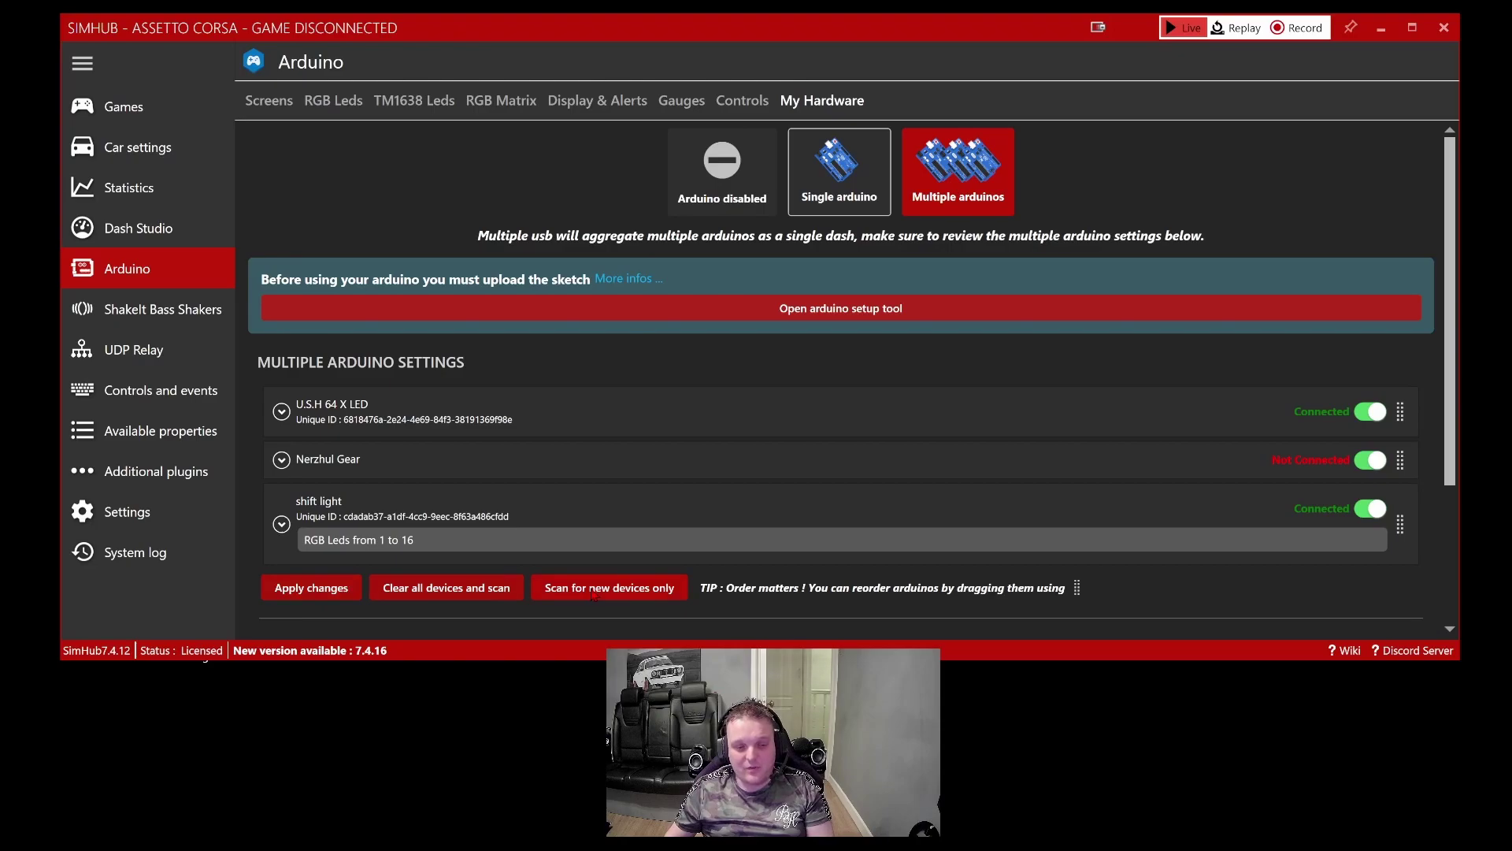
pyautogui.click(628, 591)
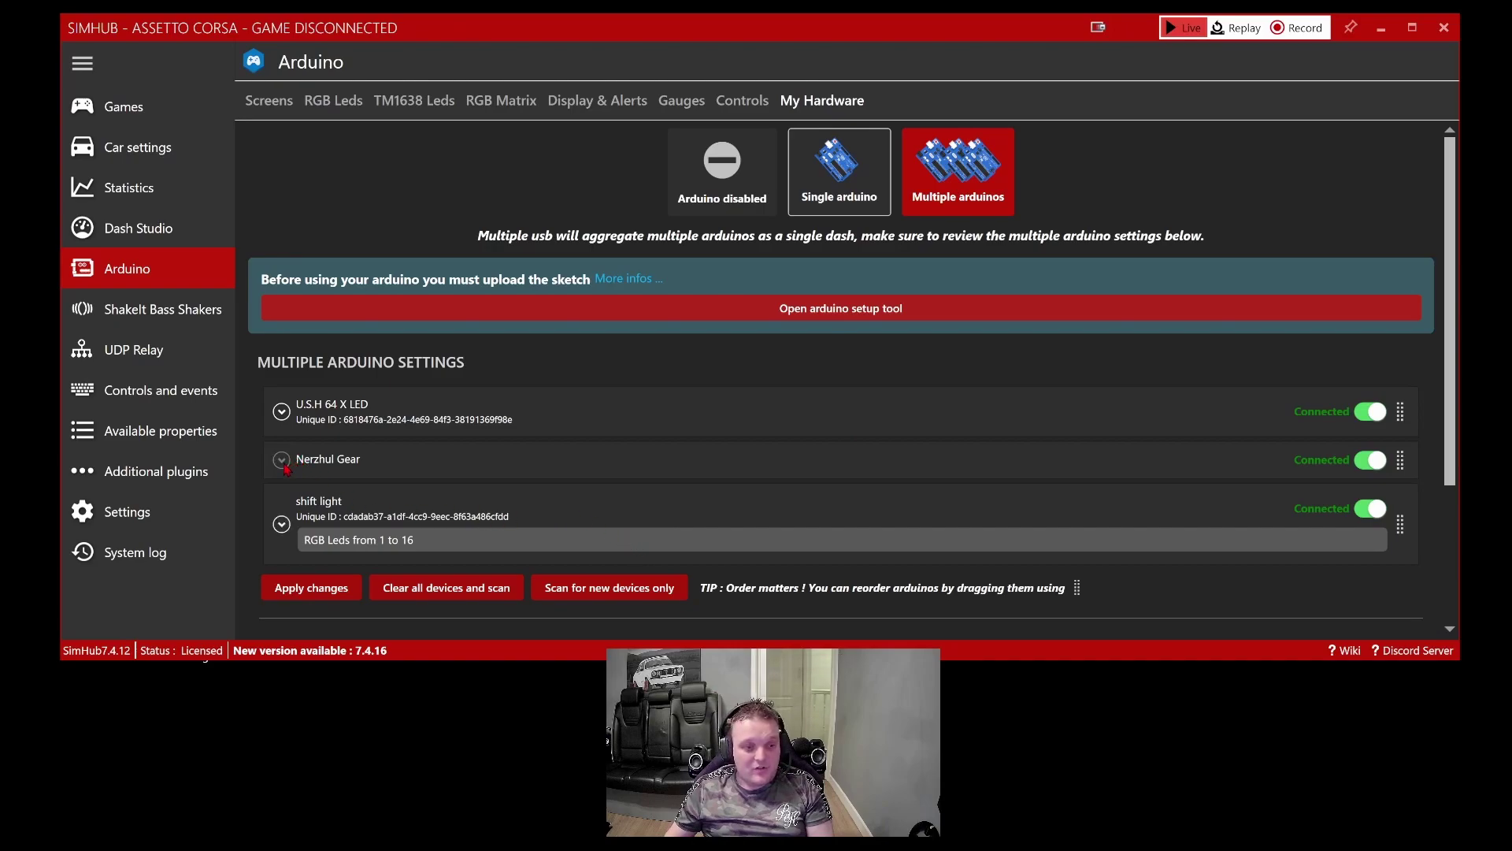
pyautogui.click(281, 411)
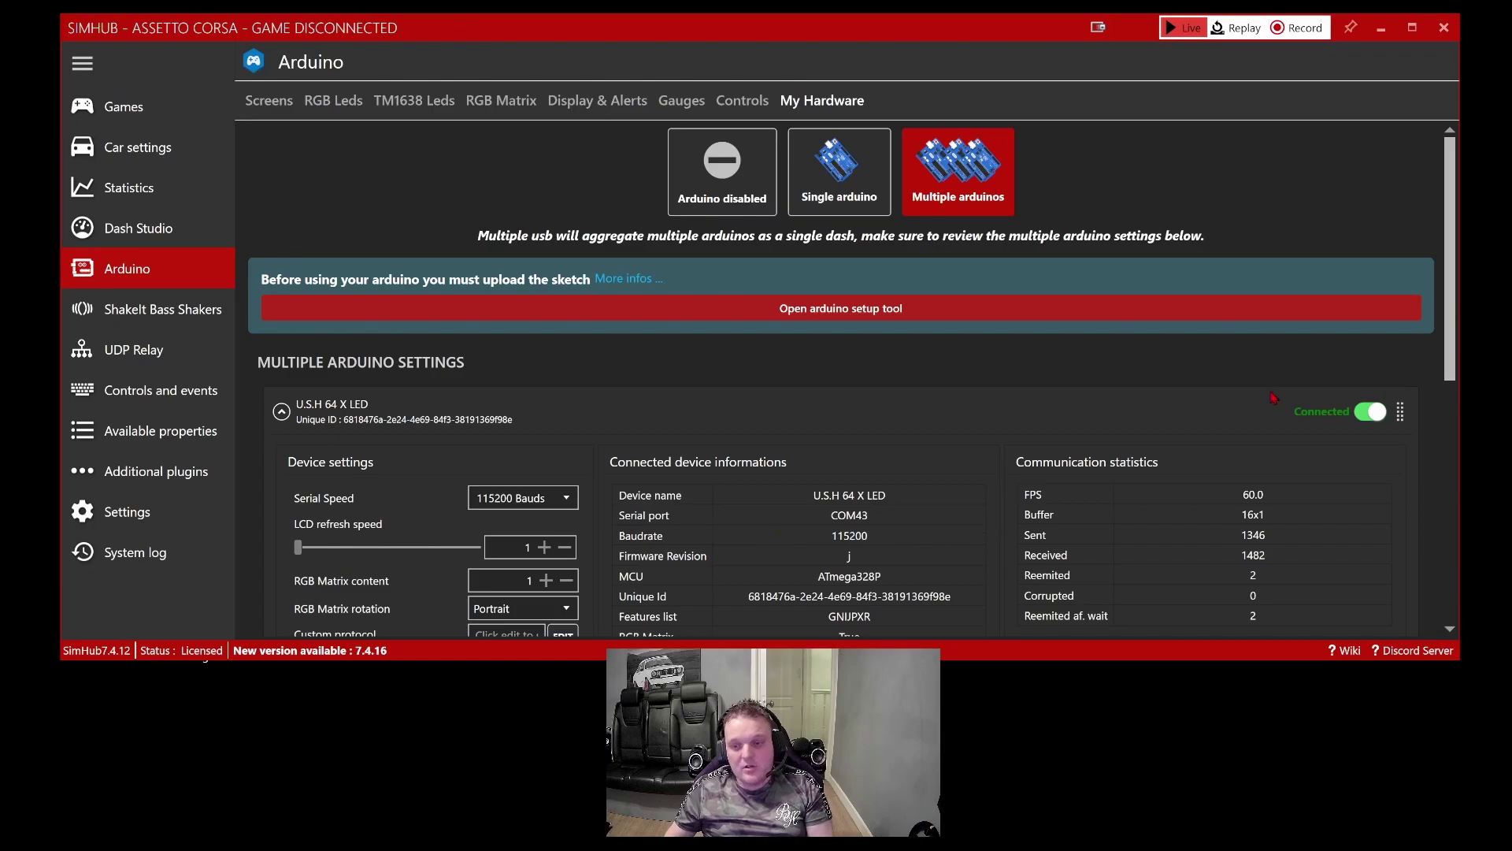
pyautogui.click(281, 412)
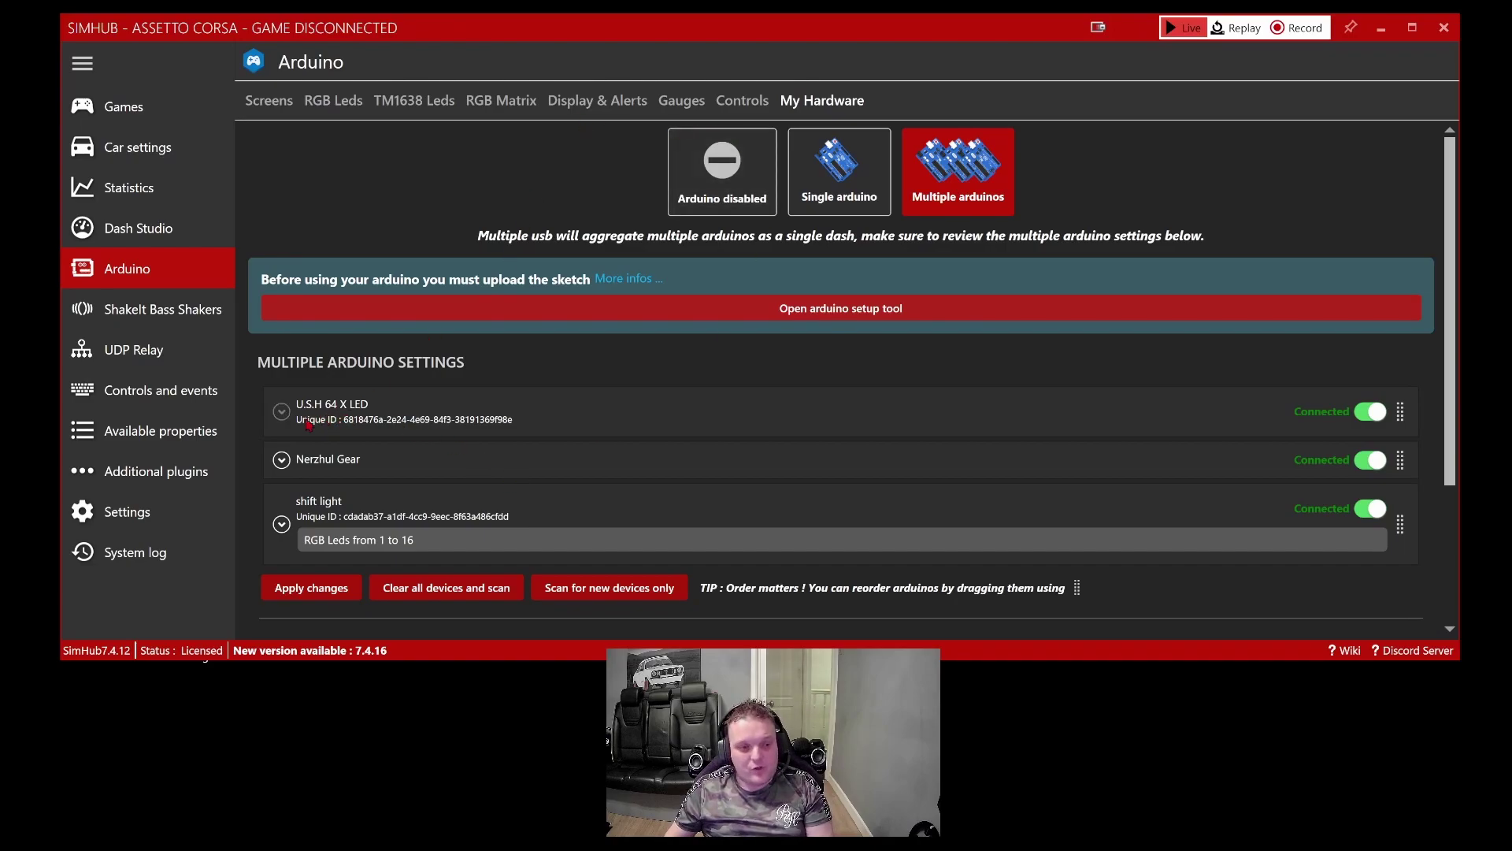
# Examine the RGB matrix rotation and serial speed options of the U.S.H 64 X LED device, leaving both settings as they are.
pyautogui.click(281, 411)
pyautogui.moveTo(1451, 213); pyautogui.dragTo(1452, 287)
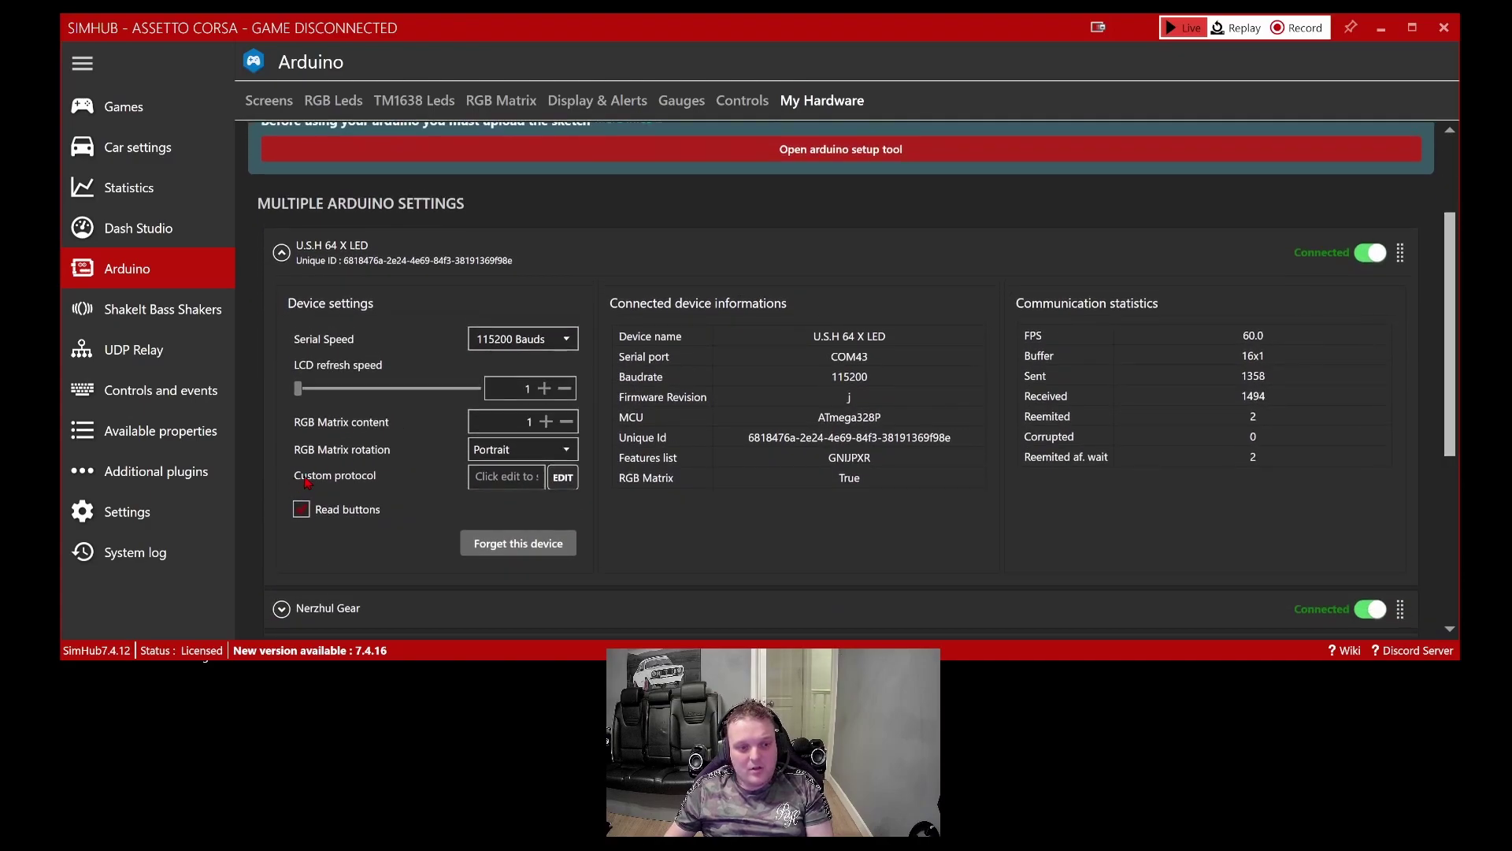
pyautogui.click(533, 449)
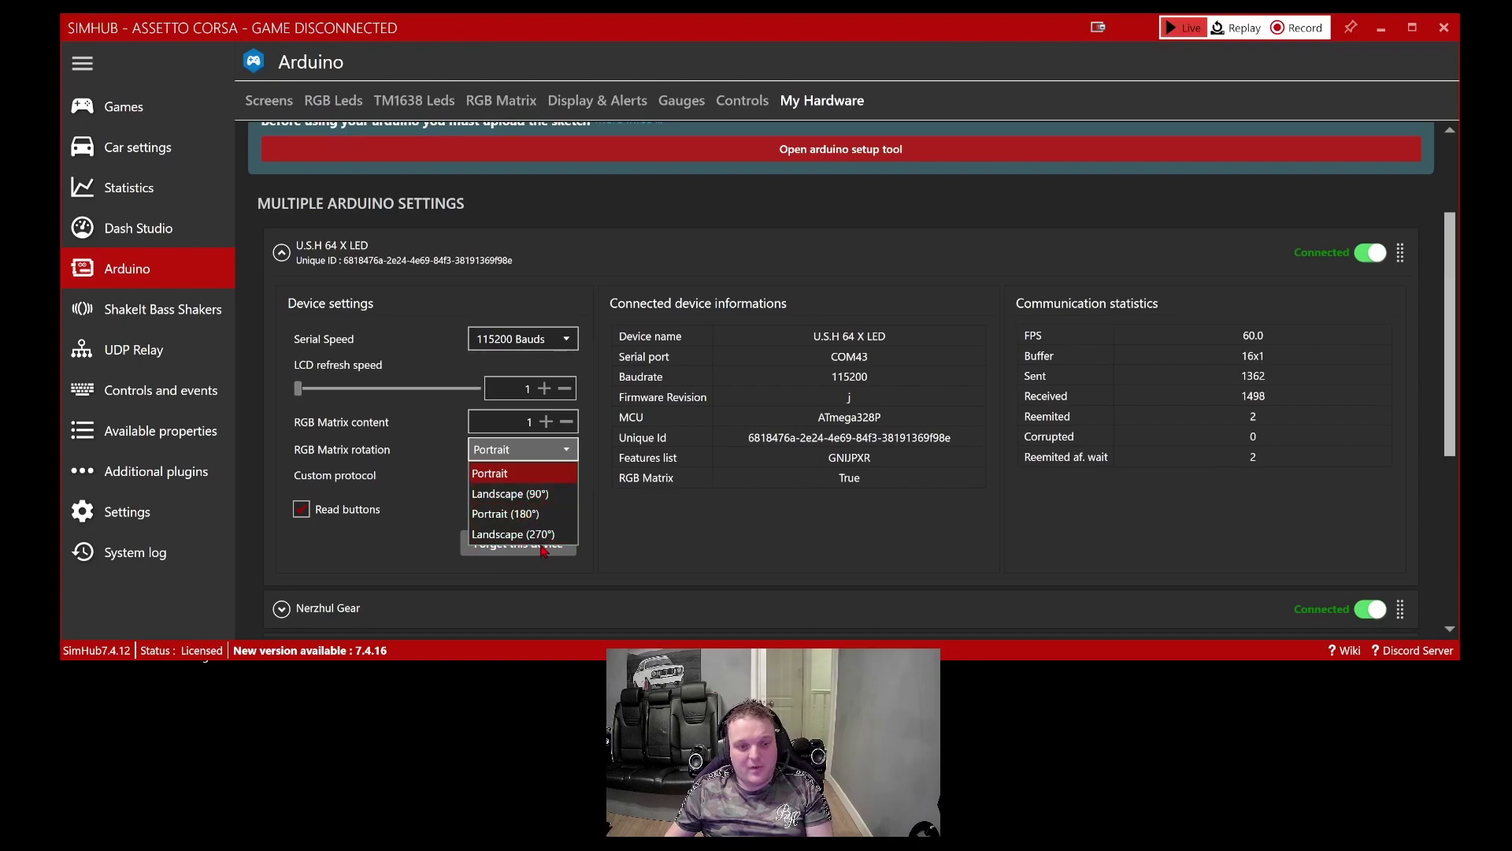
pyautogui.click(744, 543)
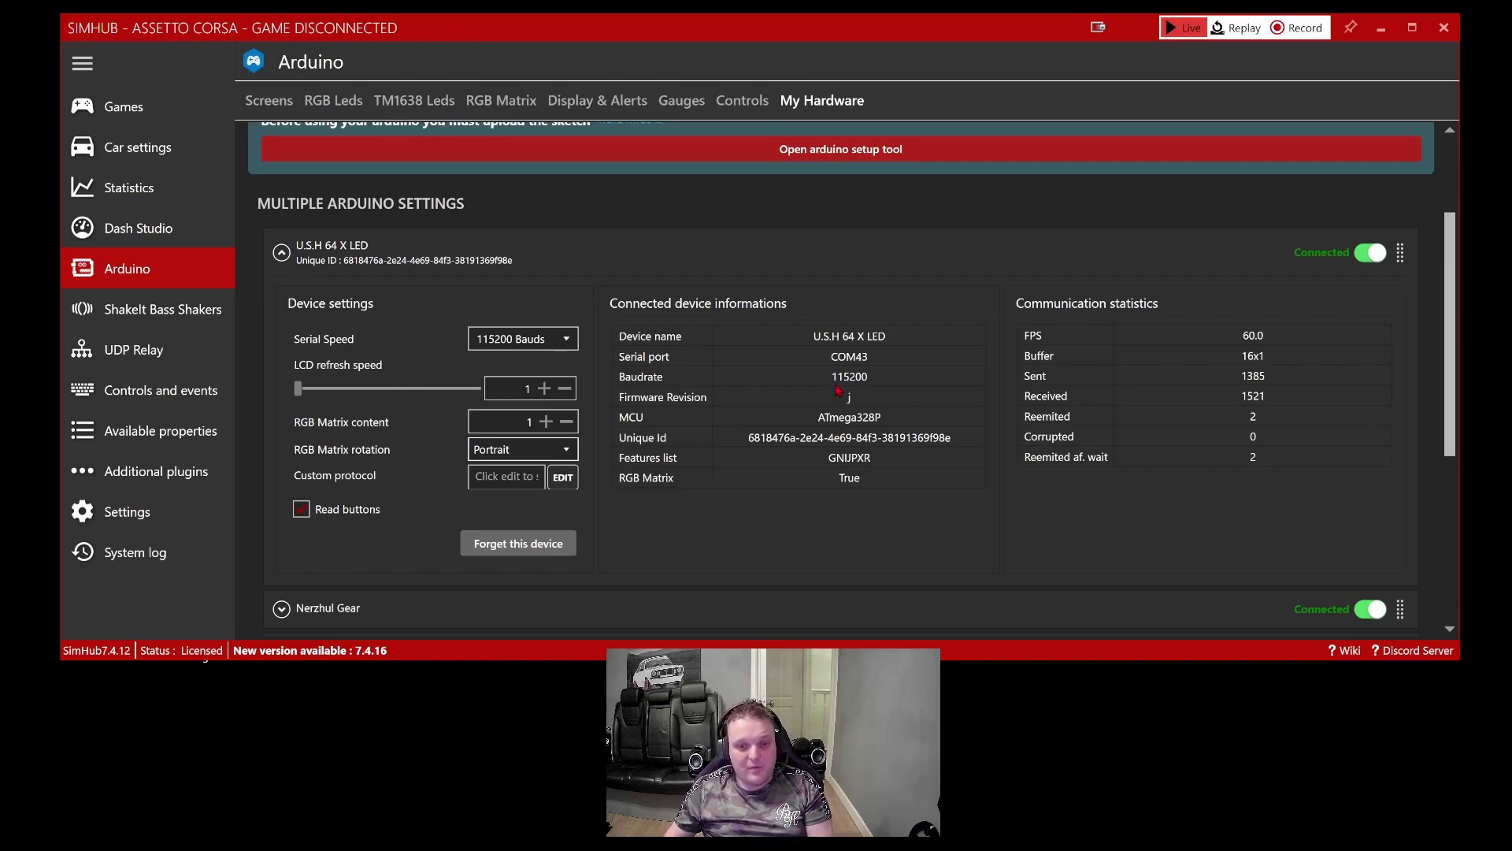
pyautogui.click(513, 340)
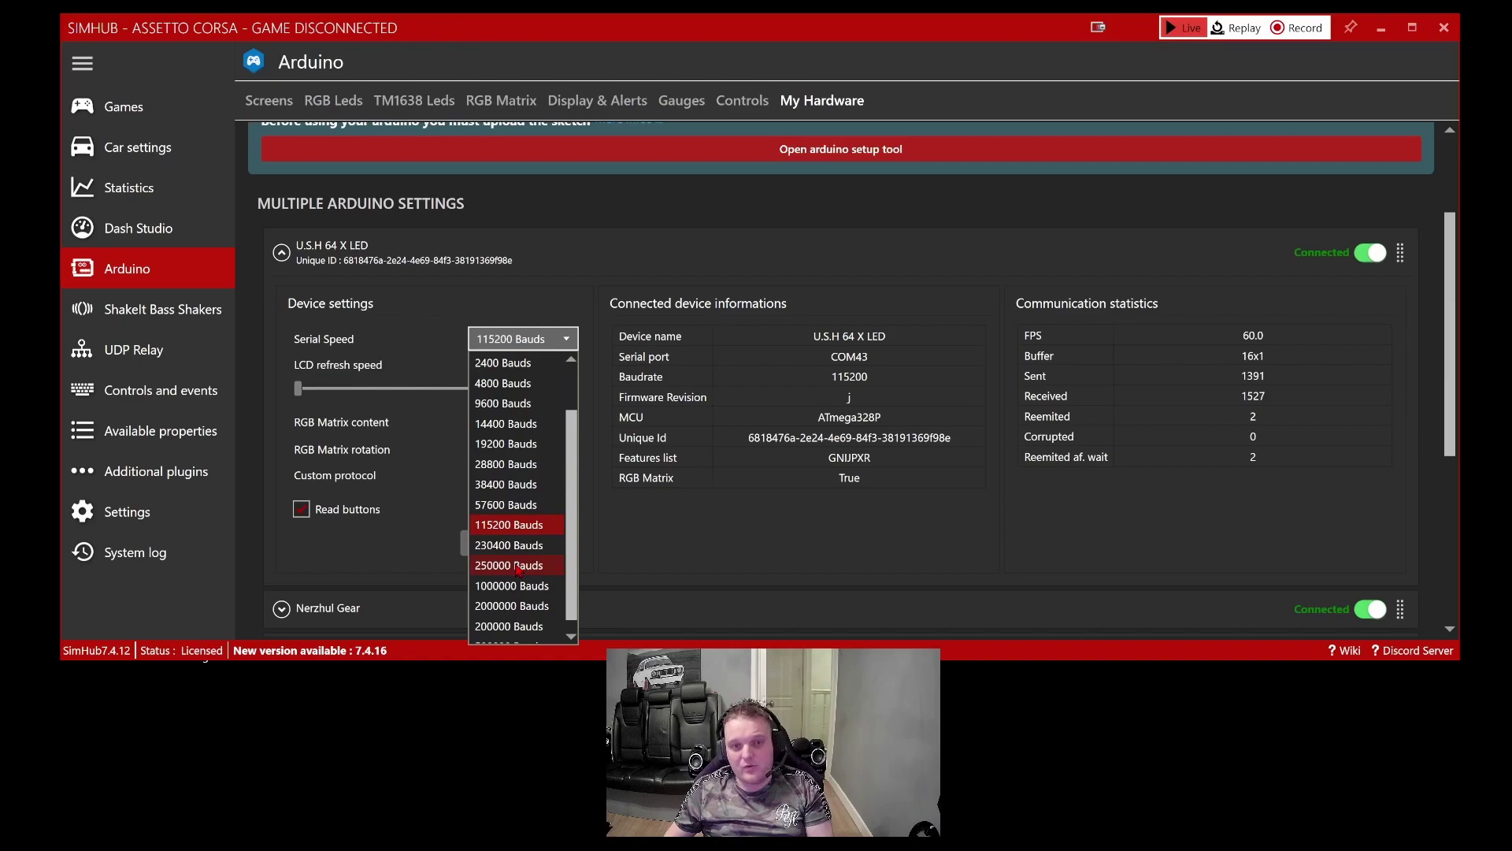
pyautogui.click(661, 247)
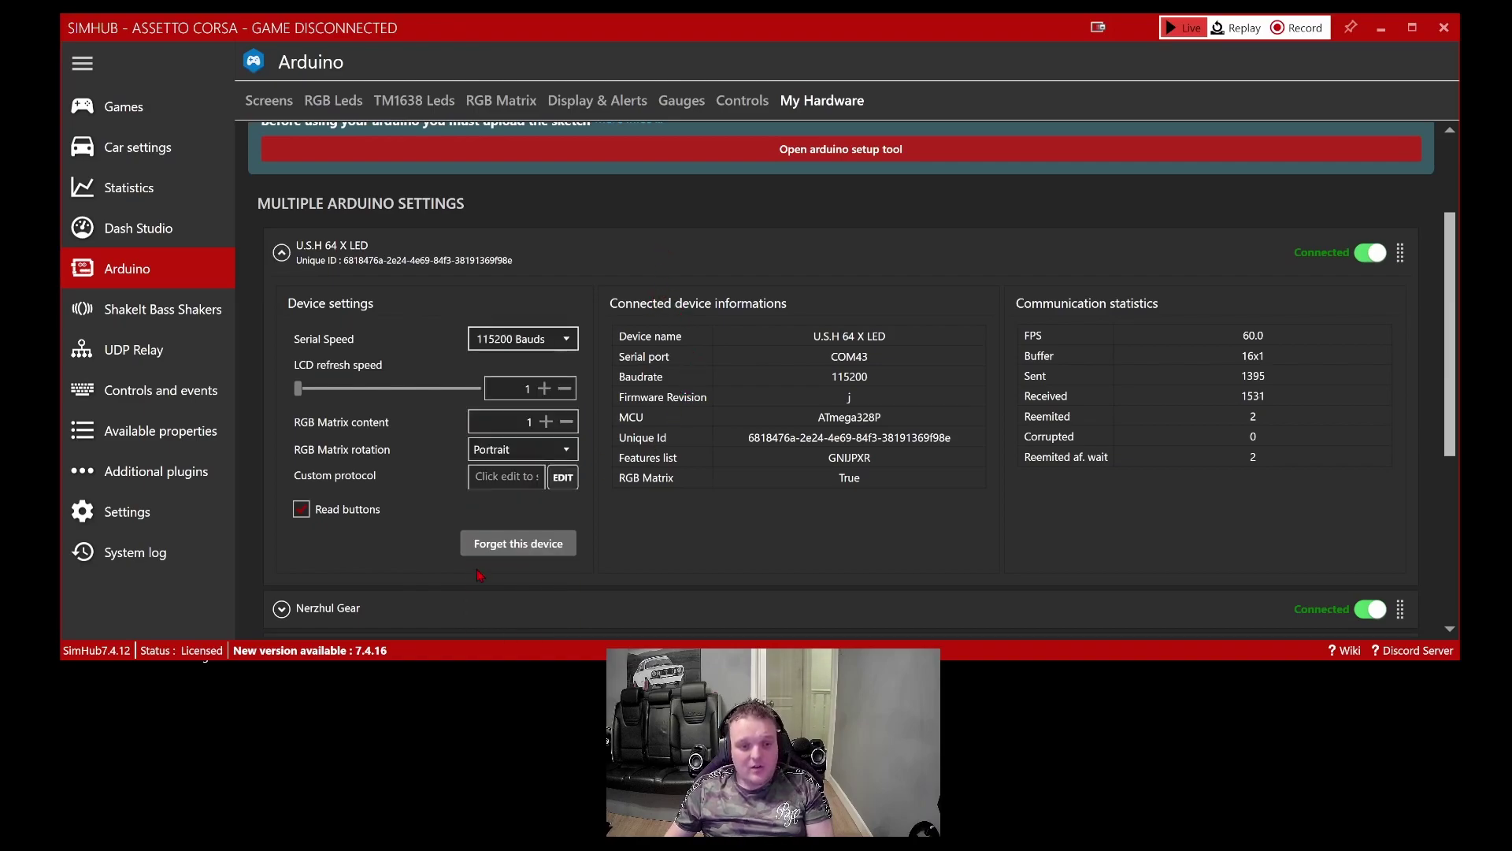
pyautogui.click(281, 252)
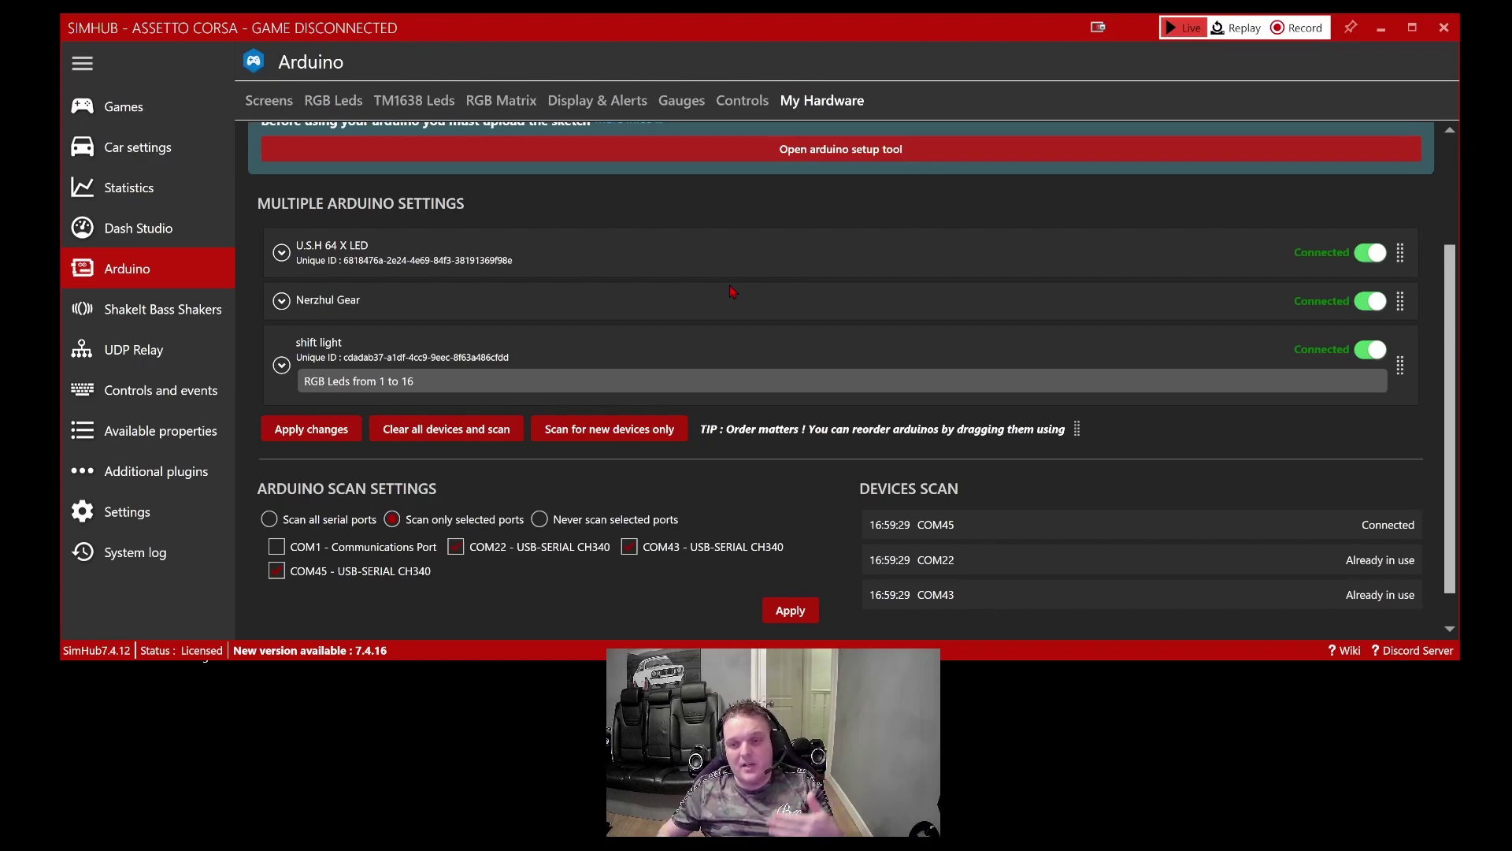
# Inspect the LCD elements of shift light module 3 in the TimeScreen display and return to the Arduino hardware settings.
pyautogui.click(268, 101)
pyautogui.click(469, 359)
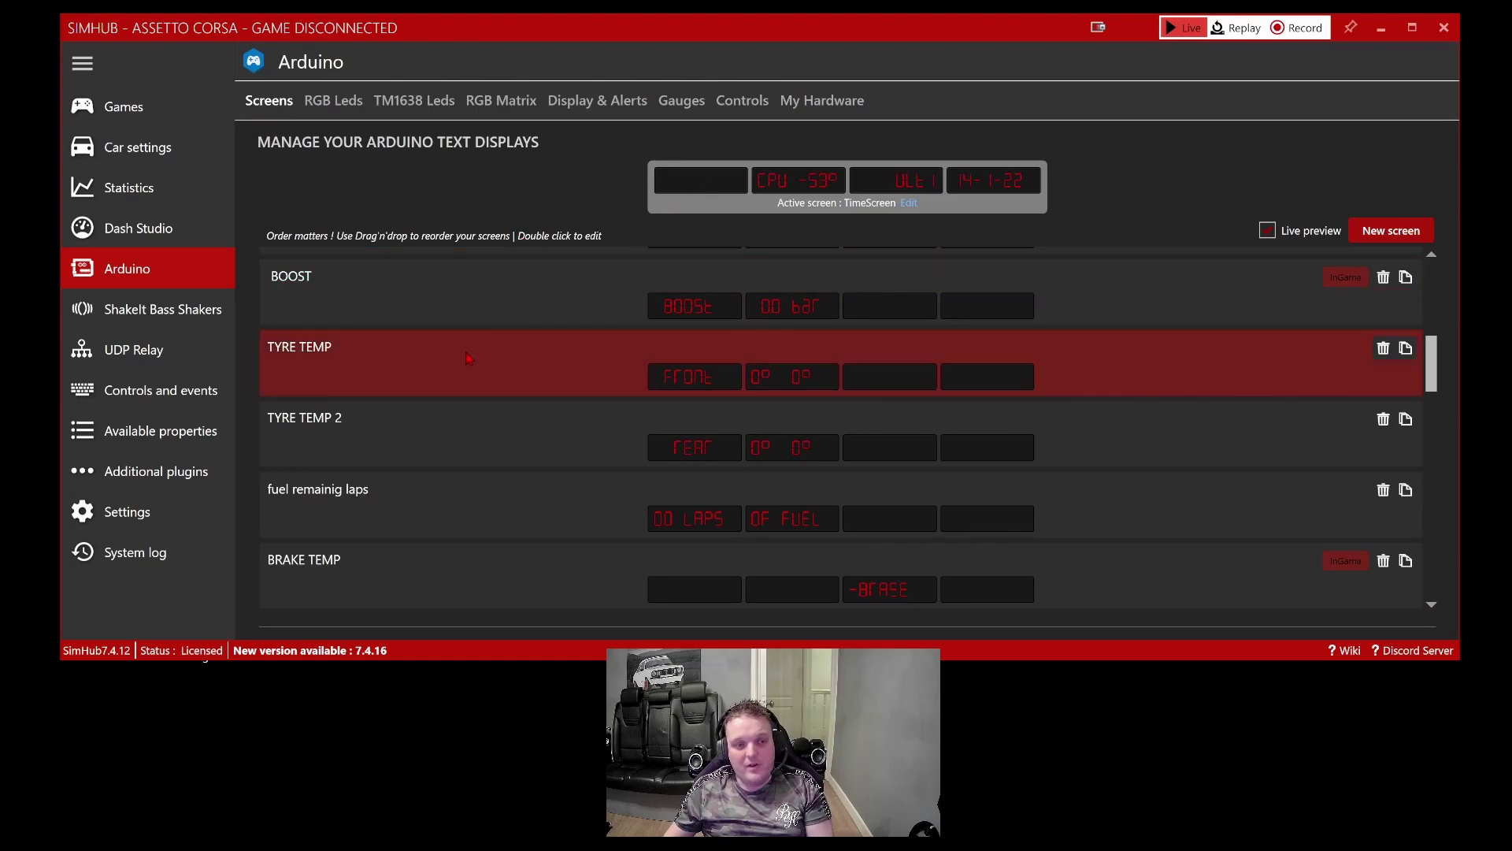
pyautogui.scroll(6, 550, 361)
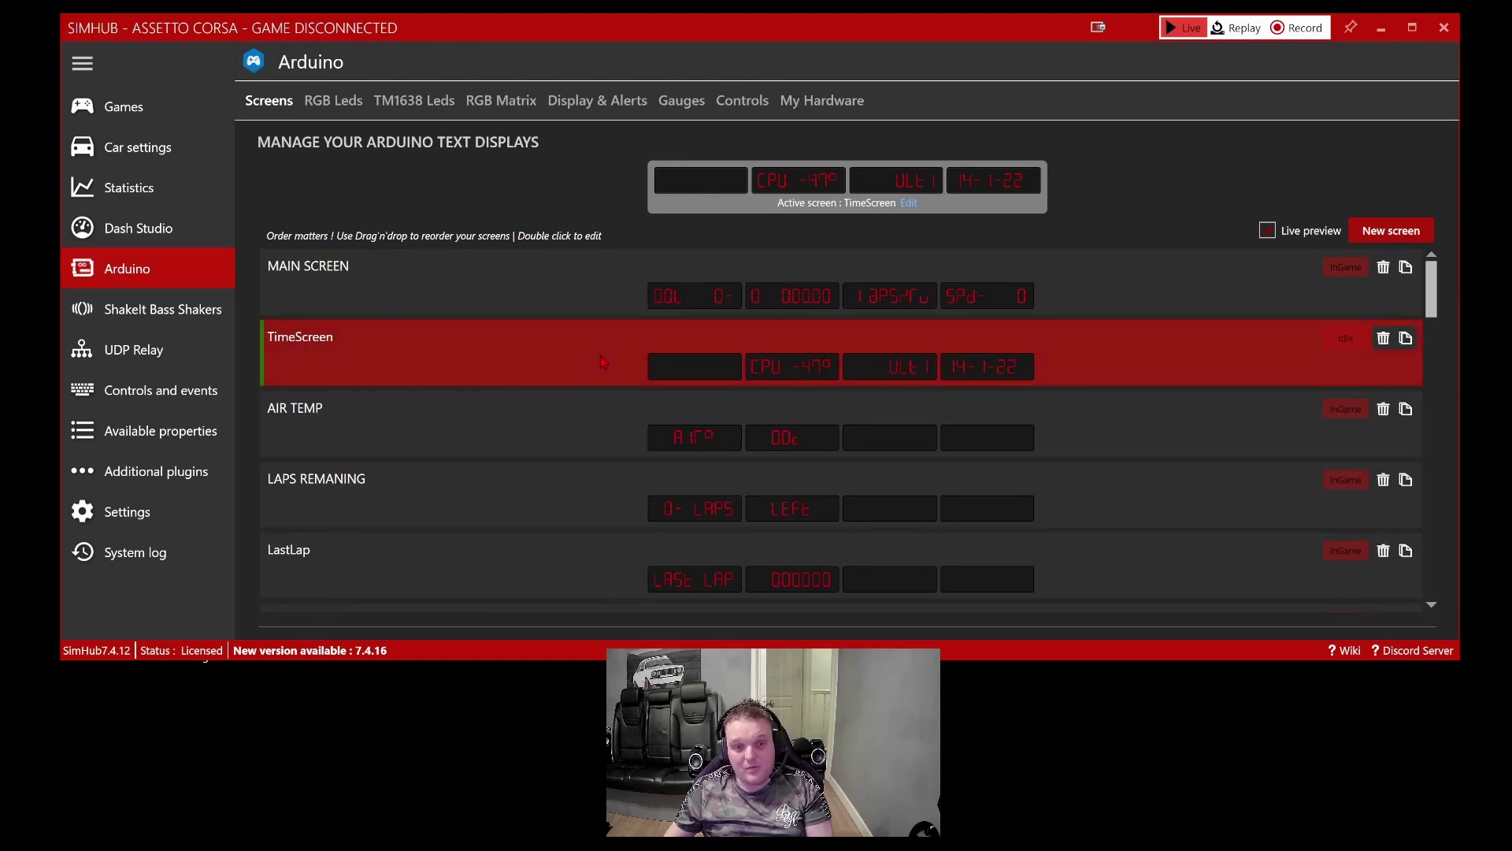
pyautogui.doubleClick(600, 356)
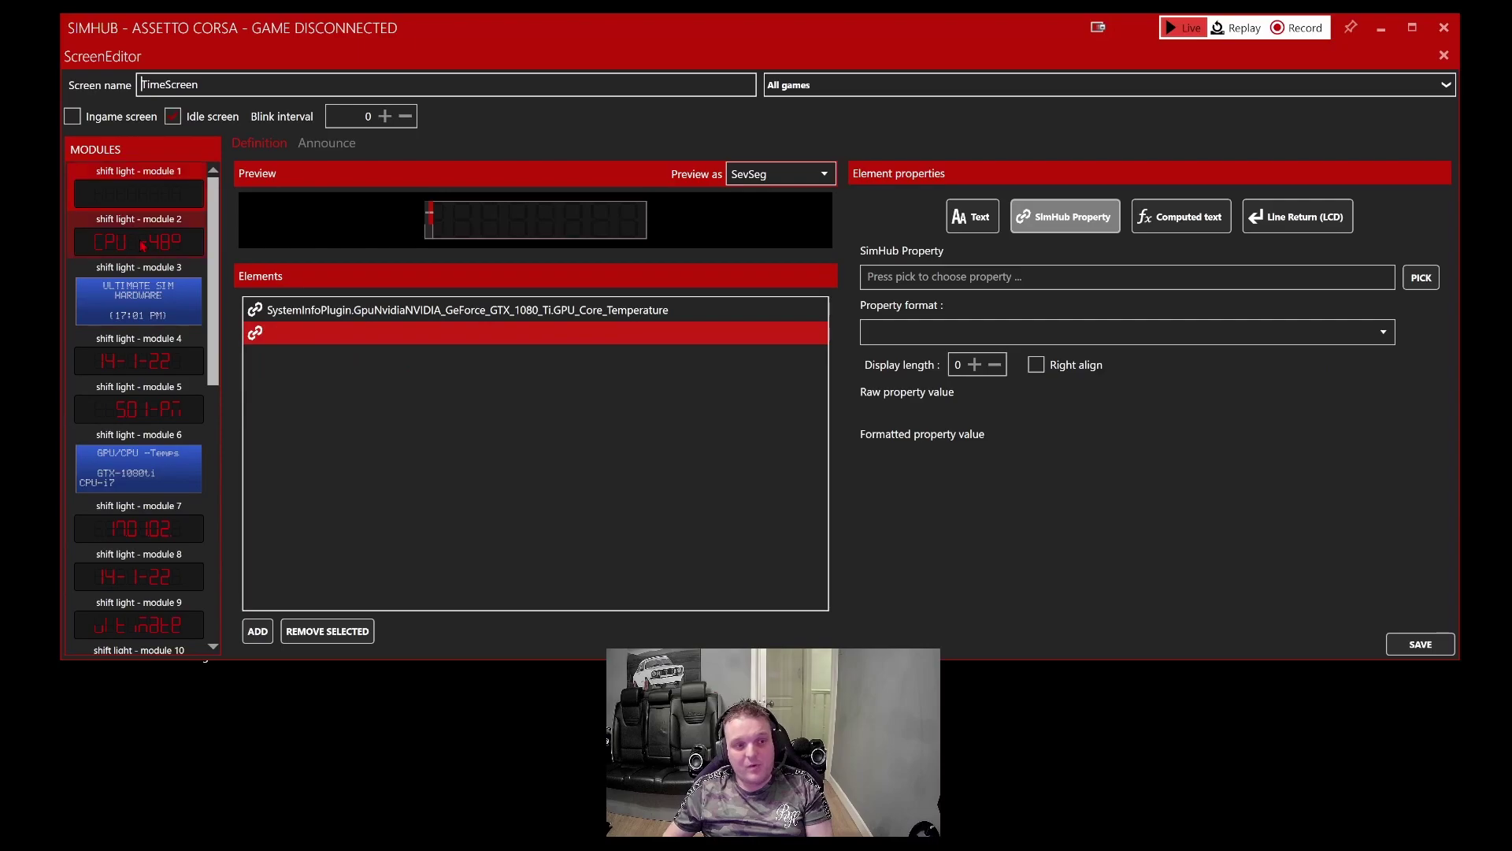
pyautogui.click(146, 305)
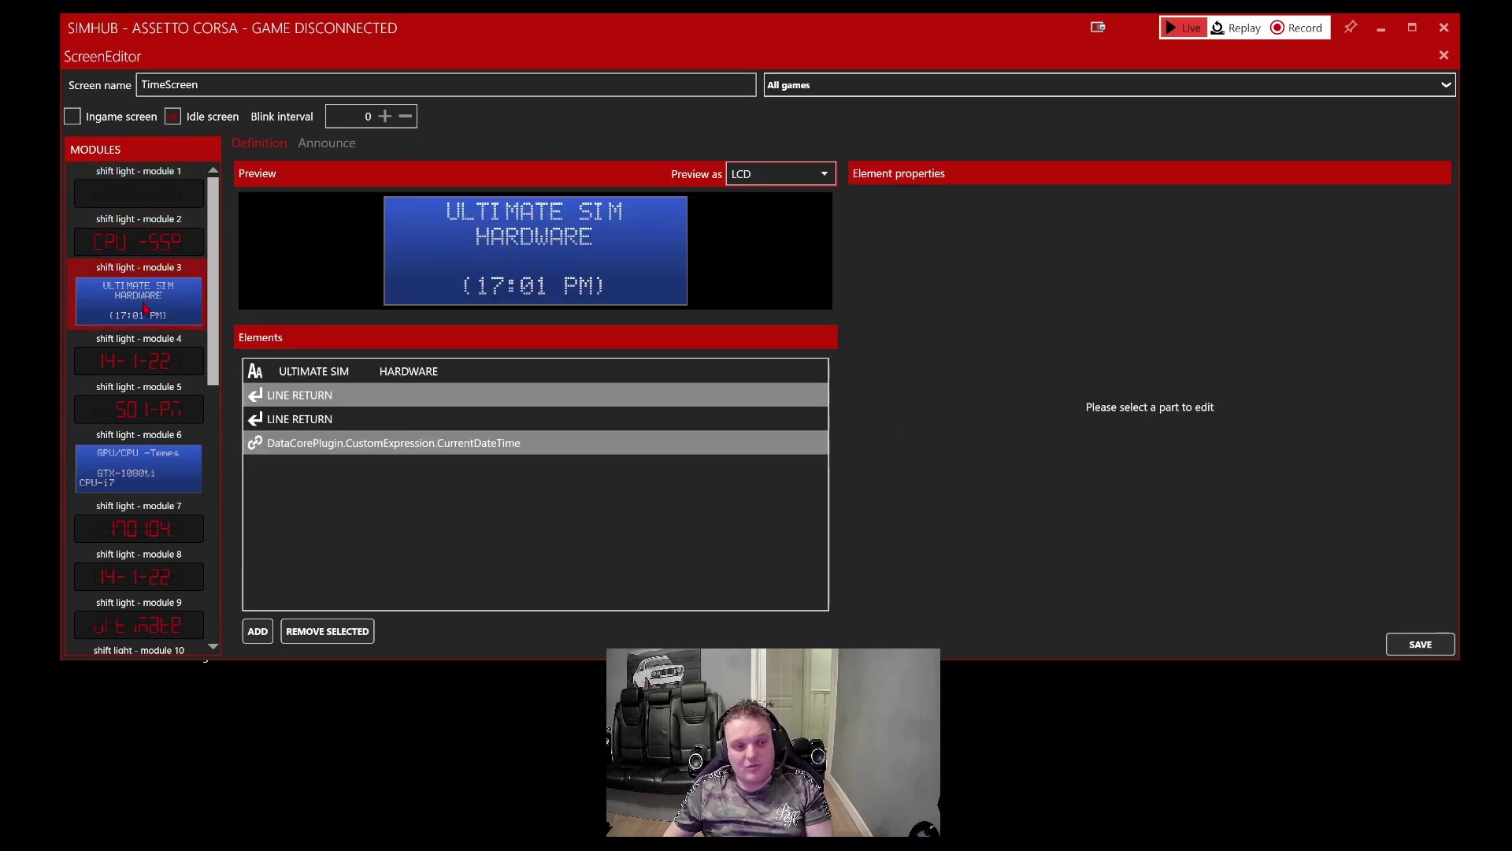
pyautogui.click(1444, 54)
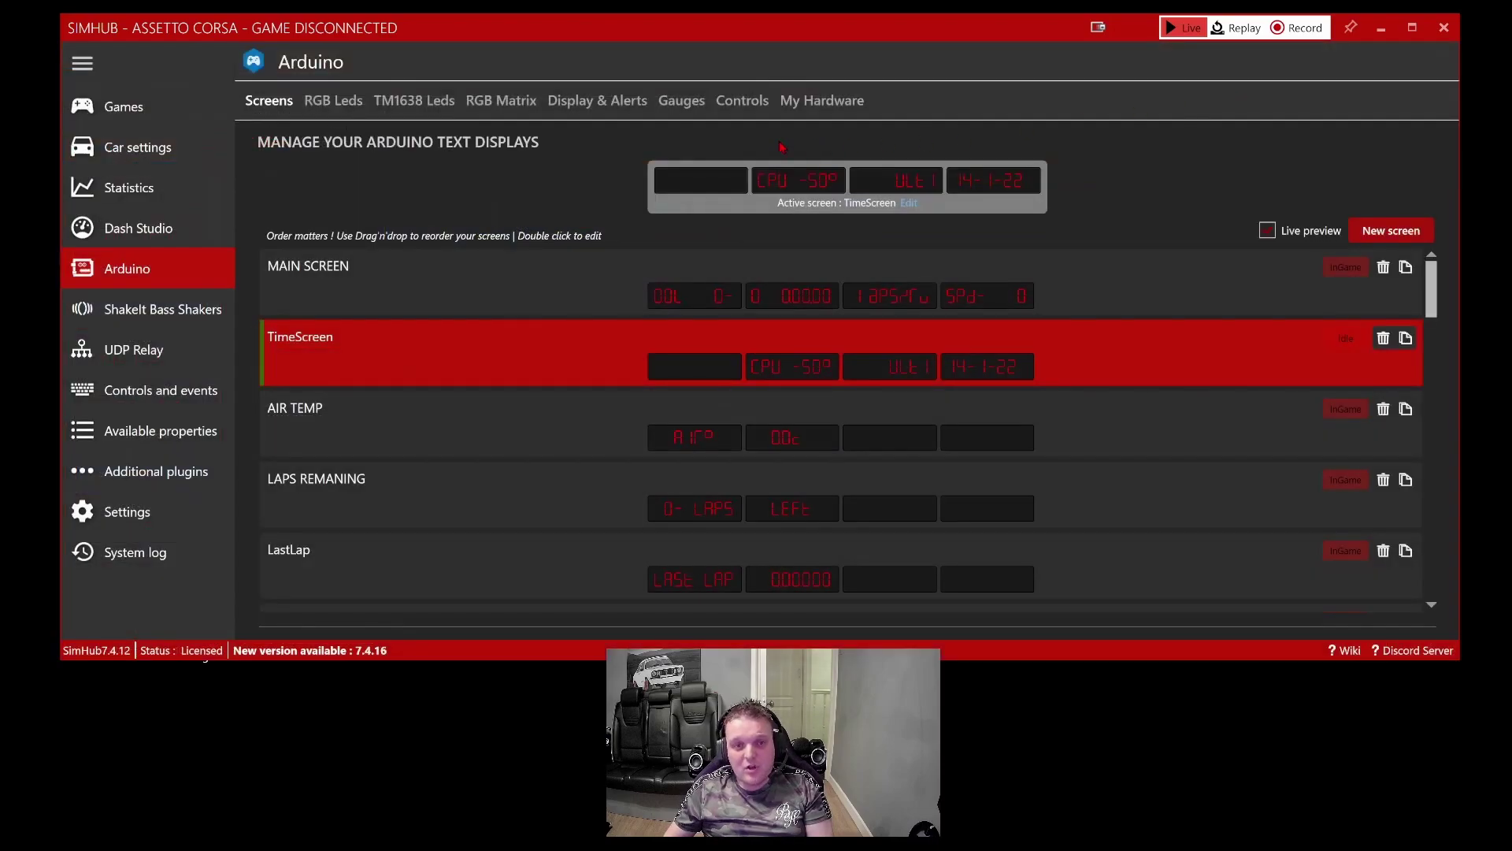
pyautogui.click(821, 100)
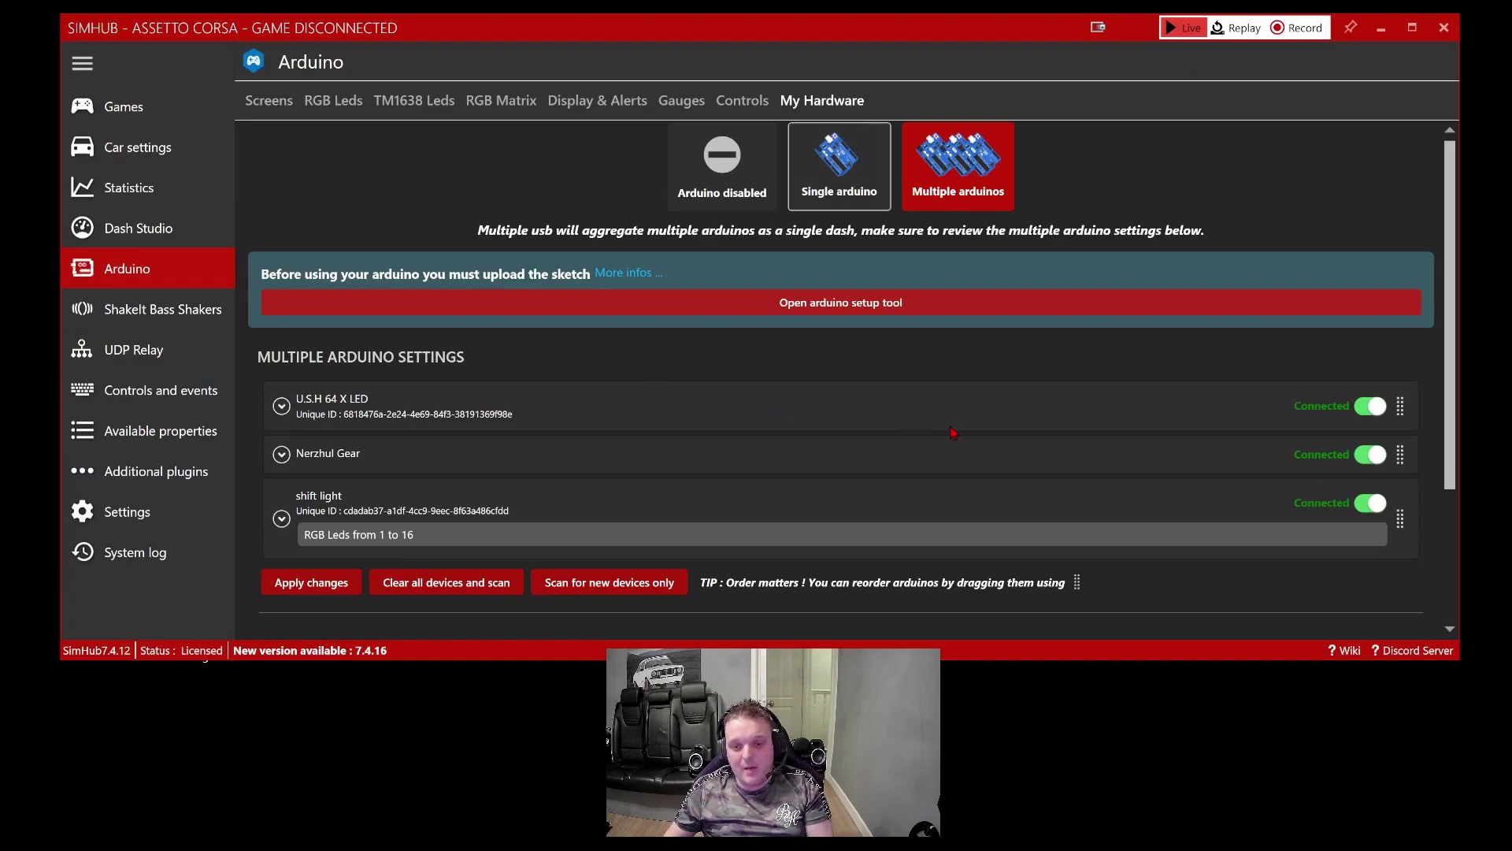